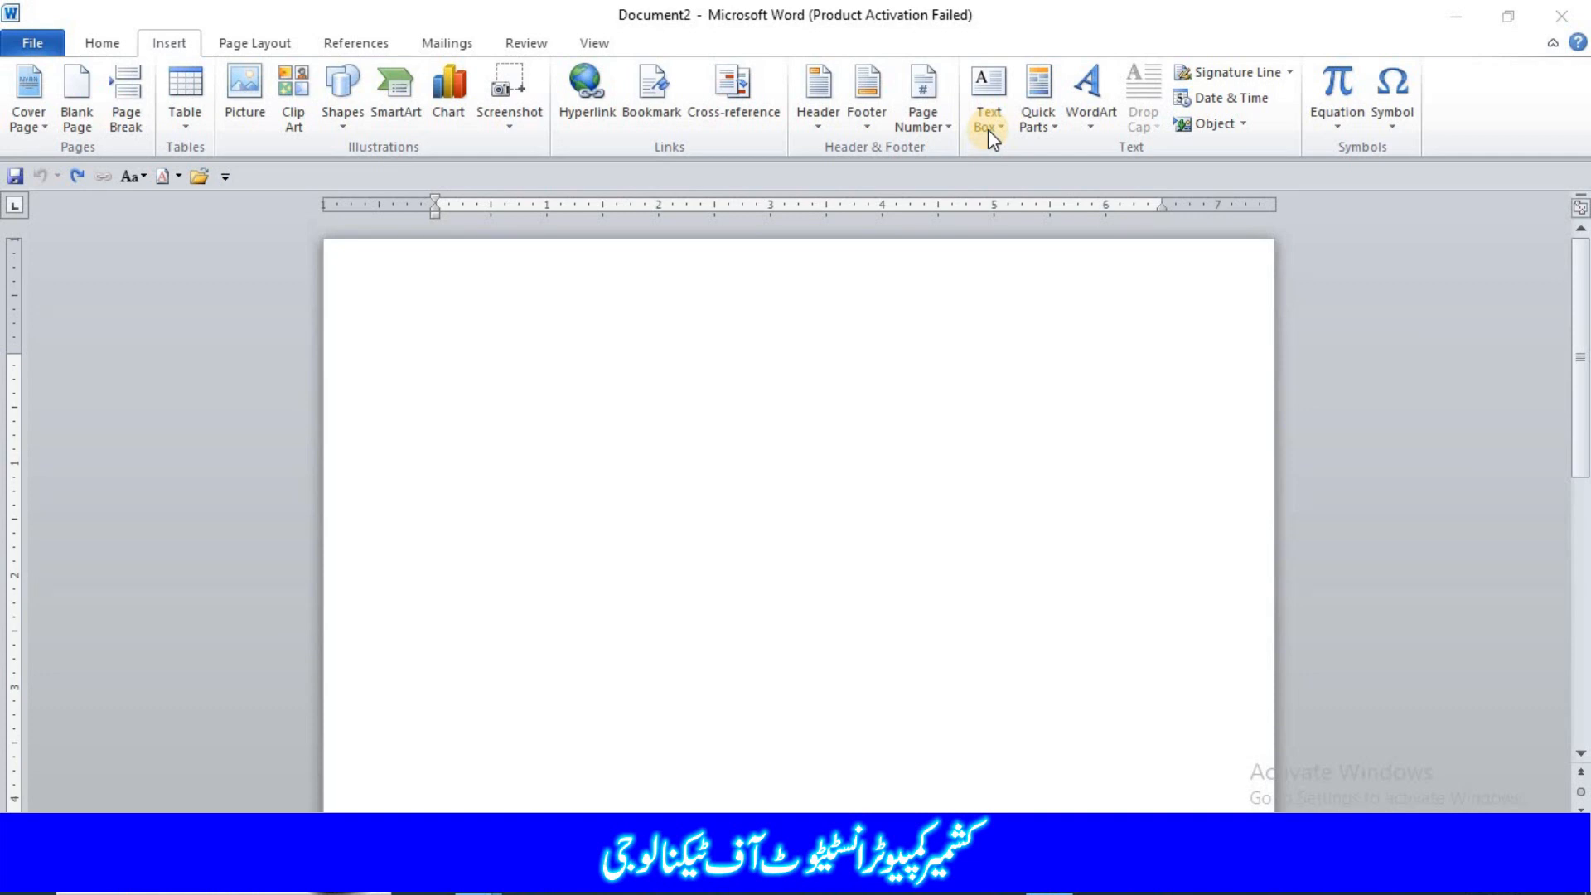
- Insert the built-in Simple Text Box and replace its placeholder with "Jlka fljs dfljaljkf lsdjfoja fljasofja lsjflasj flajsfl"
click(992, 101)
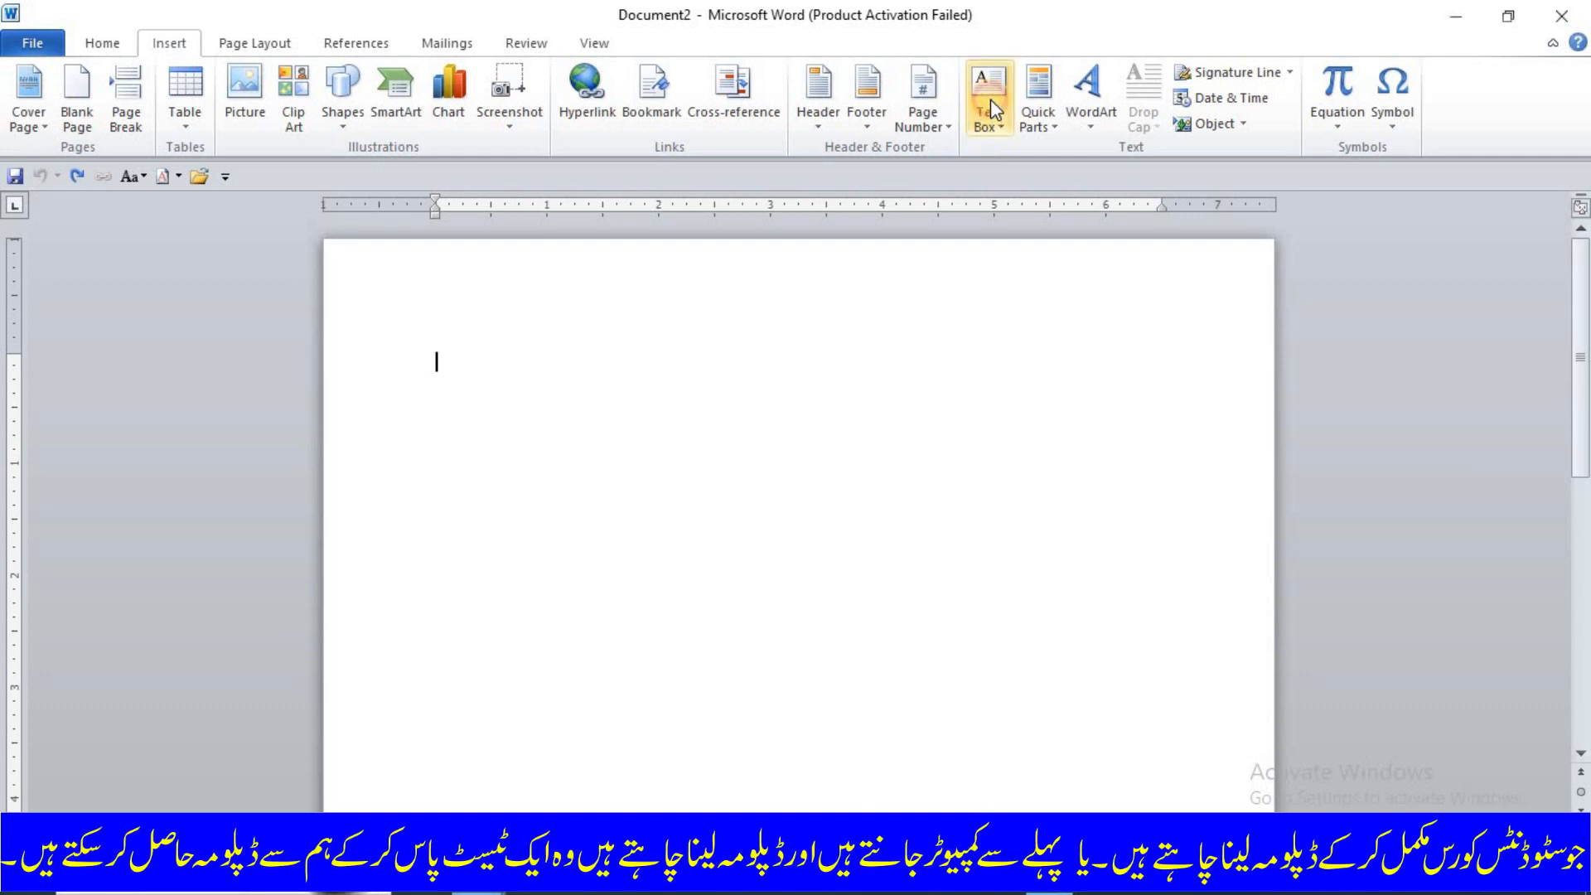
click(992, 100)
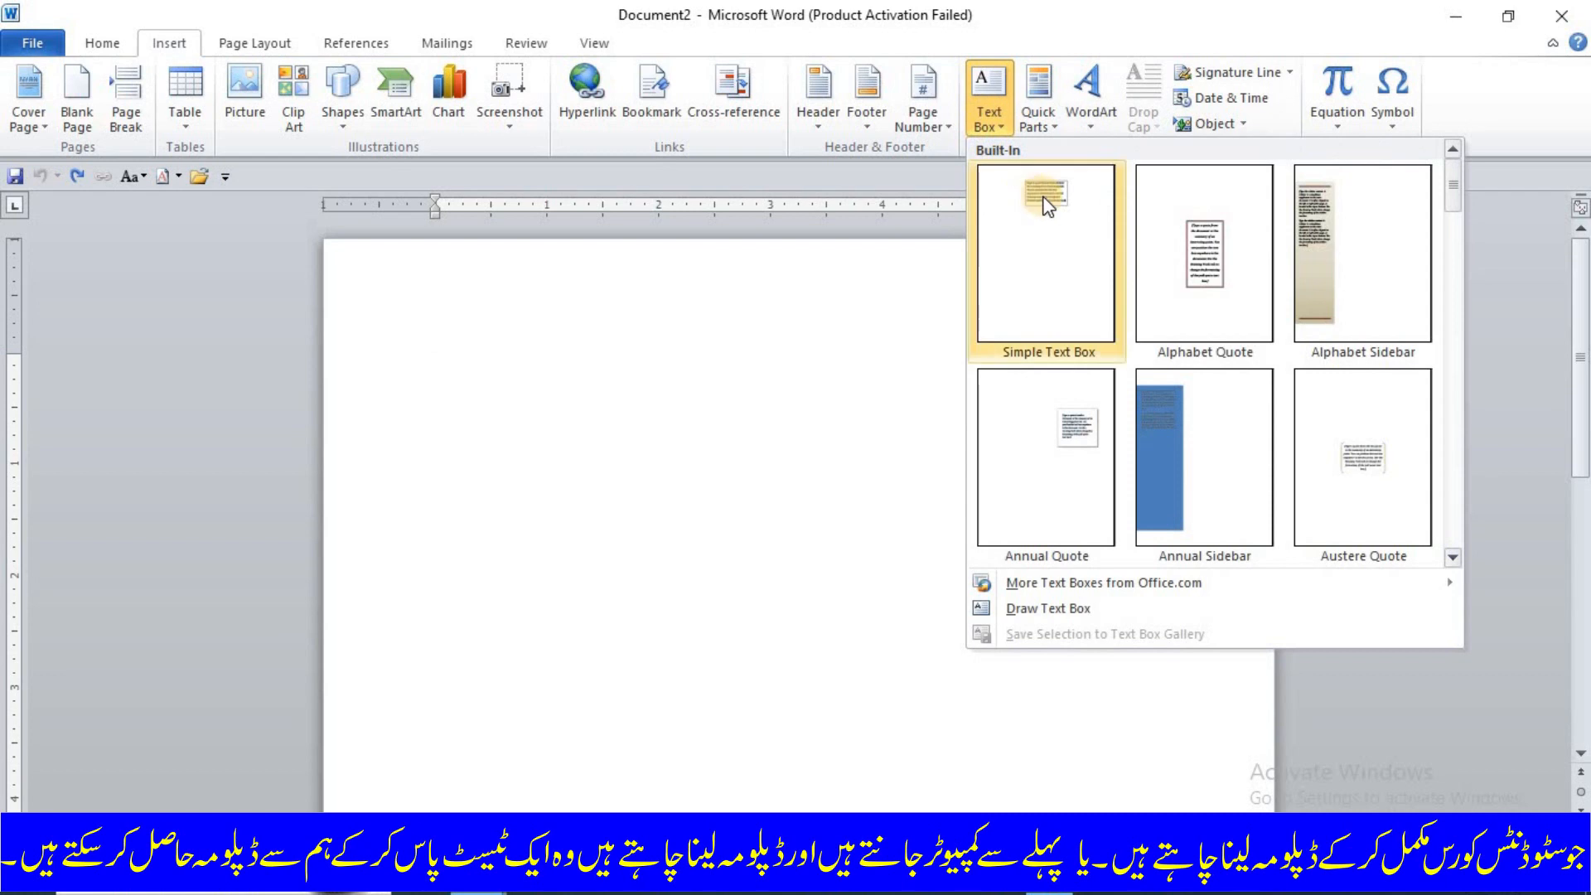
click(1453, 557)
click(1453, 557)
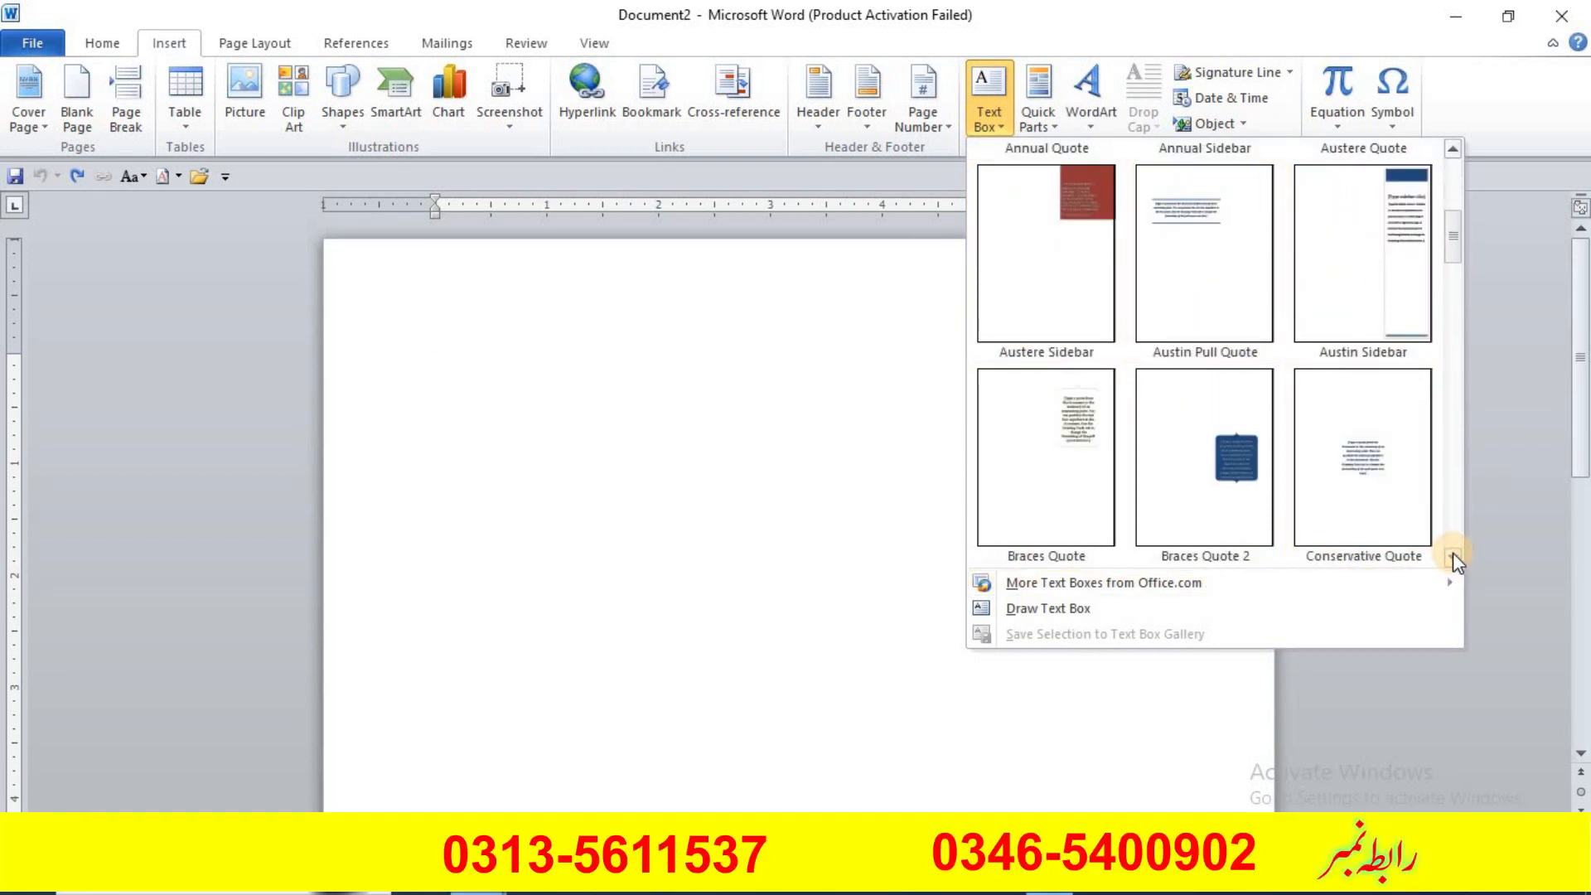
drag(1459, 232, 1447, 186)
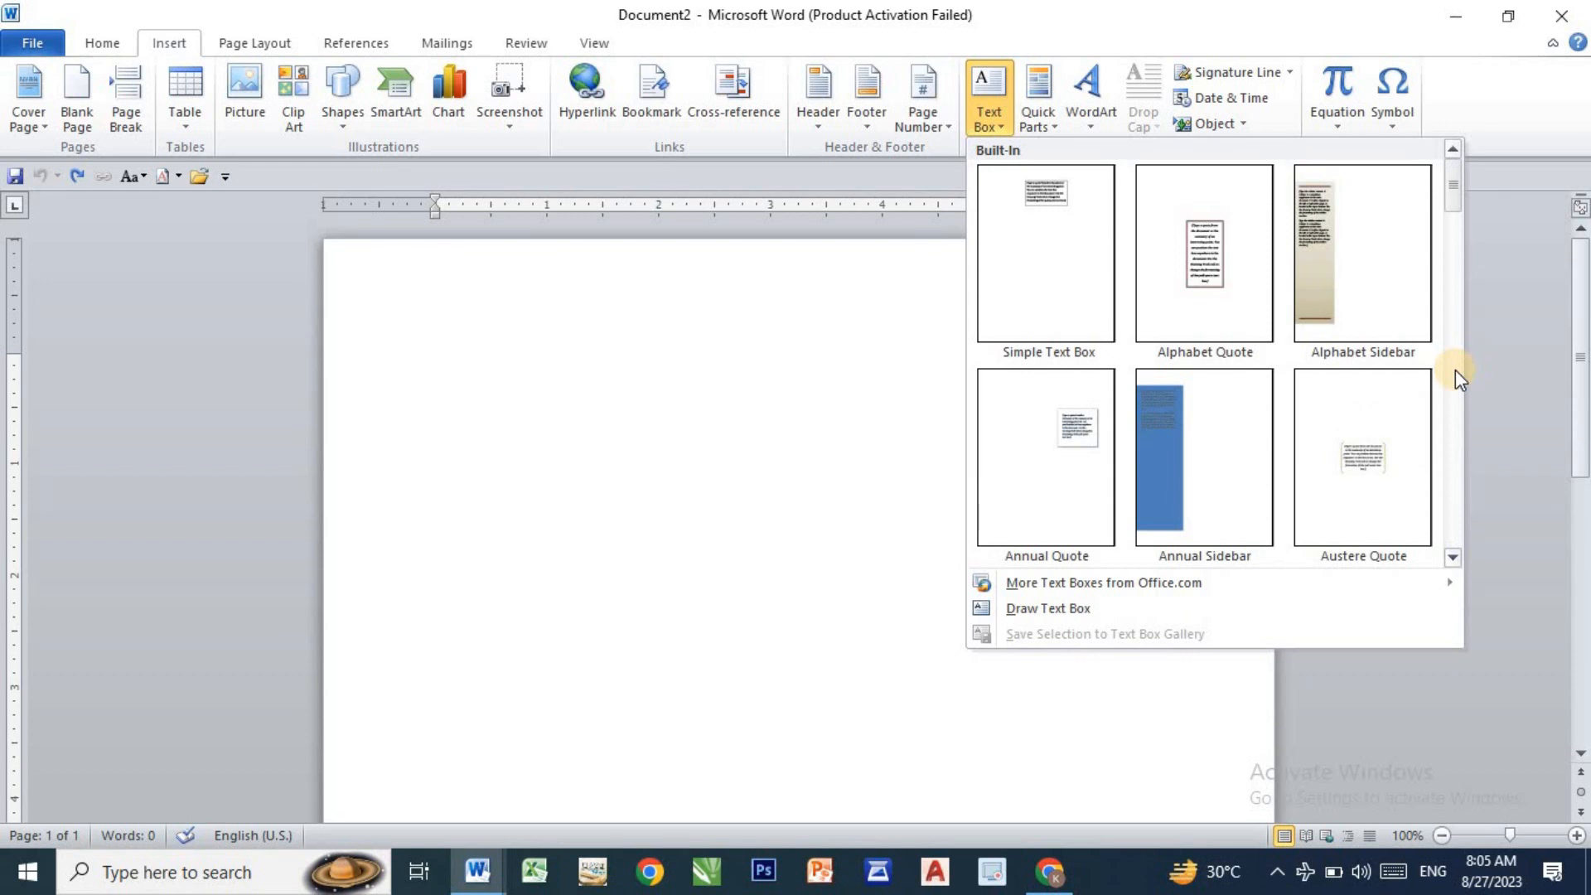
scroll(1171, 307, down, 4)
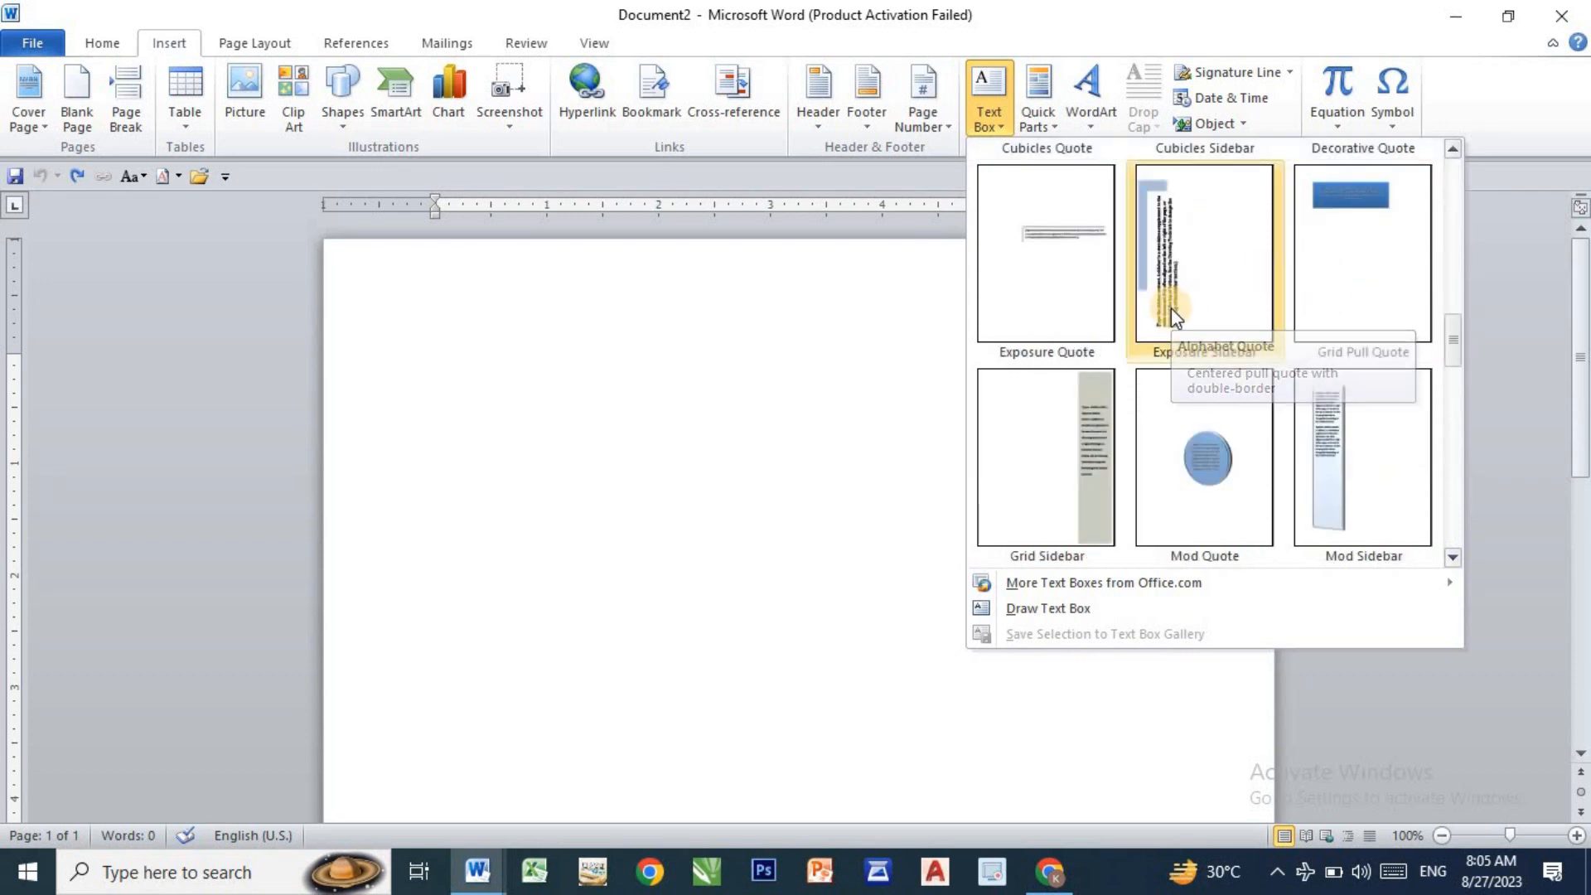
scroll(1232, 391, down, 3)
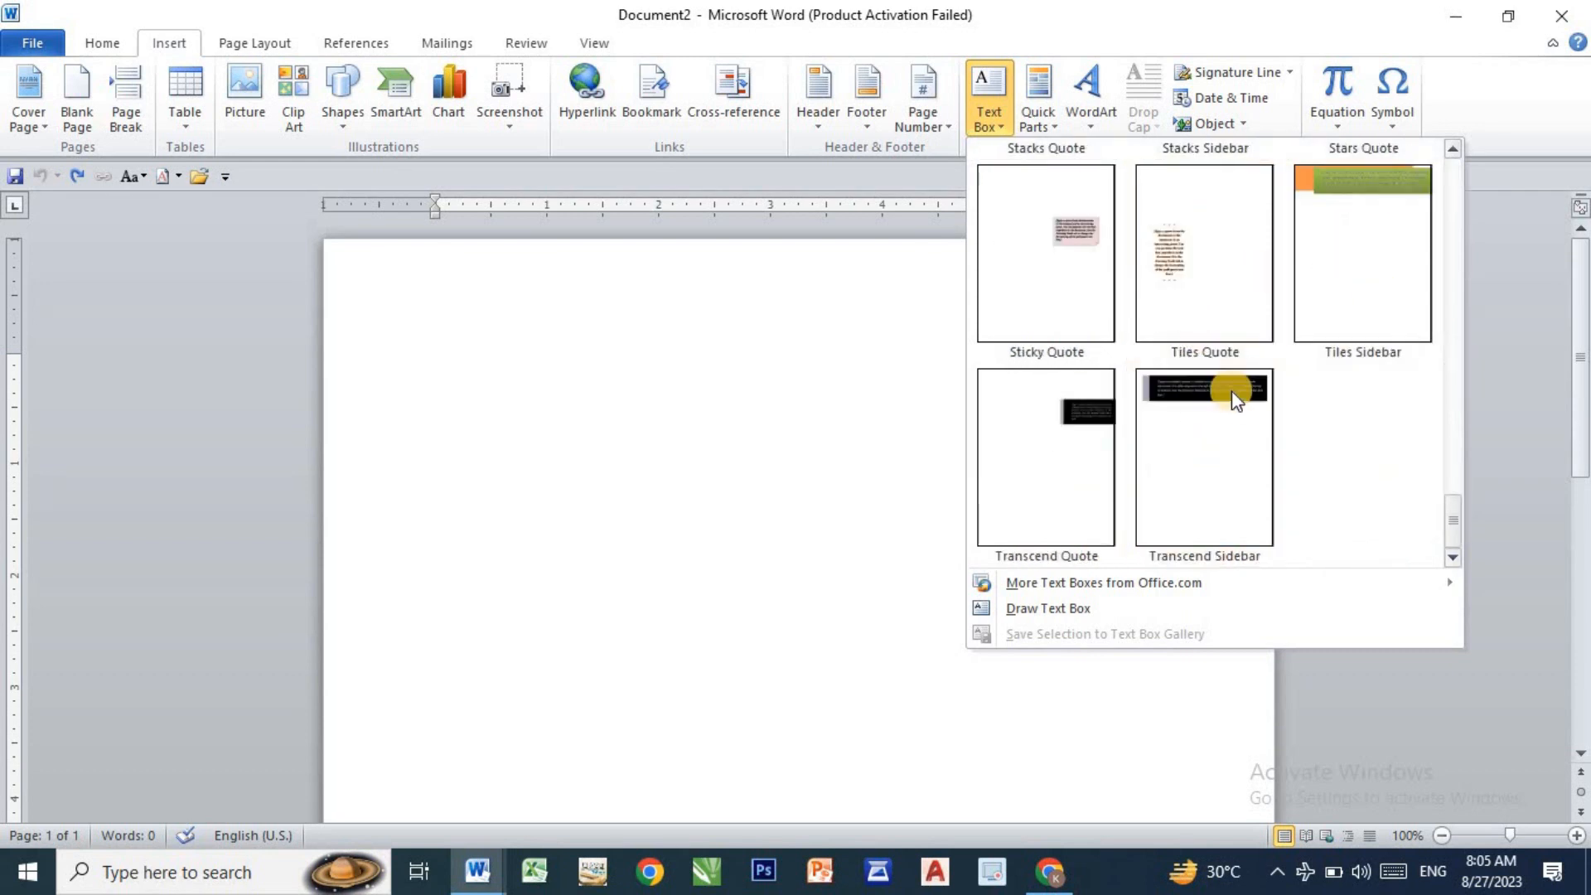
scroll(1231, 391, up, 10)
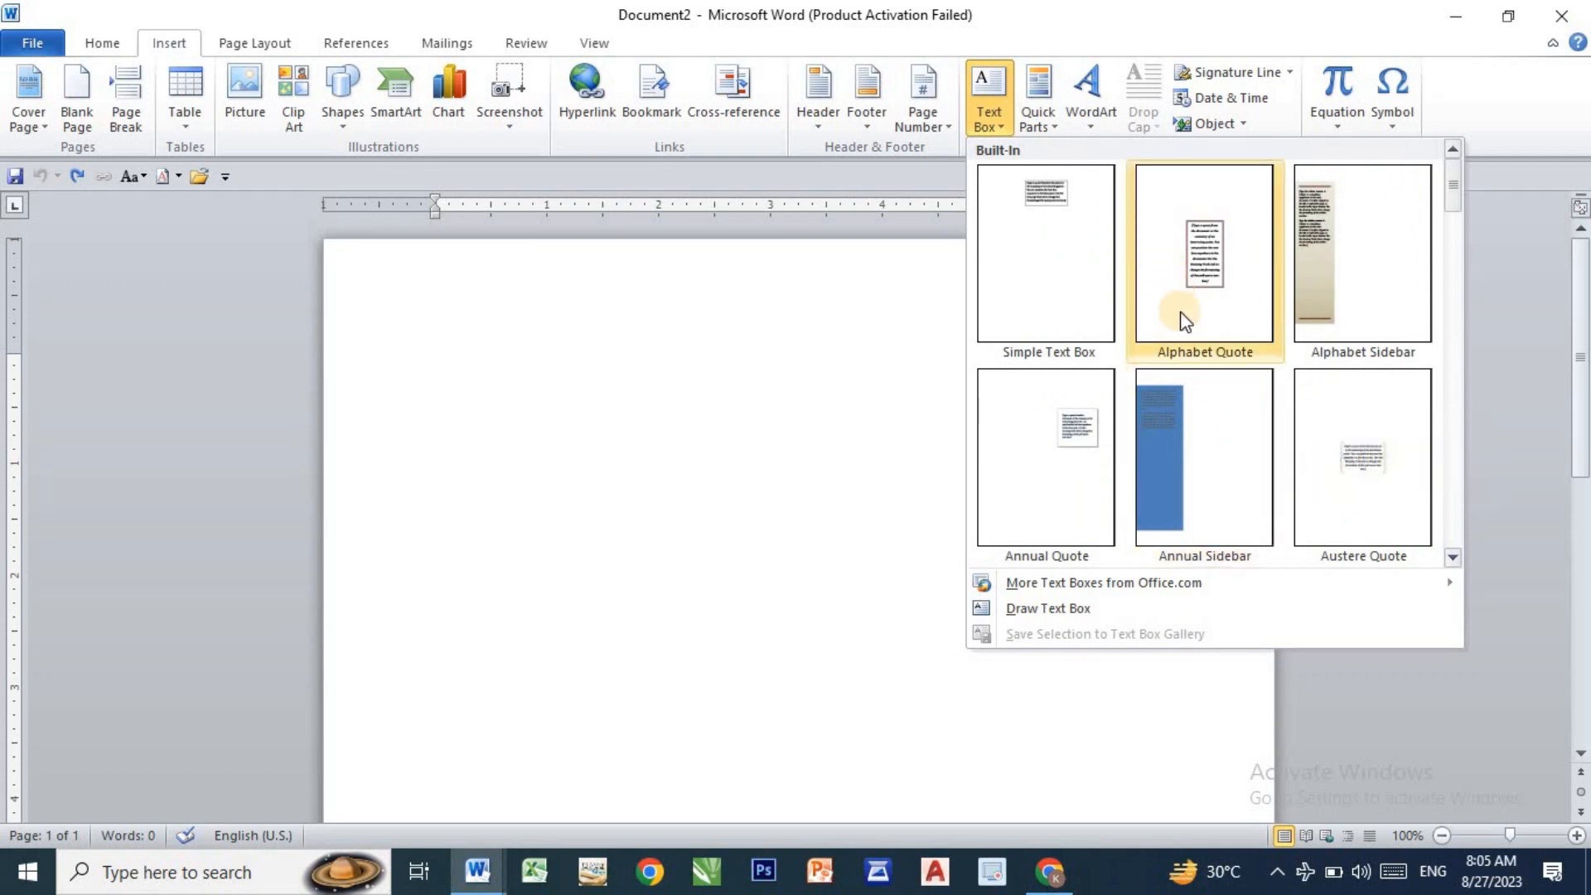
click(1058, 209)
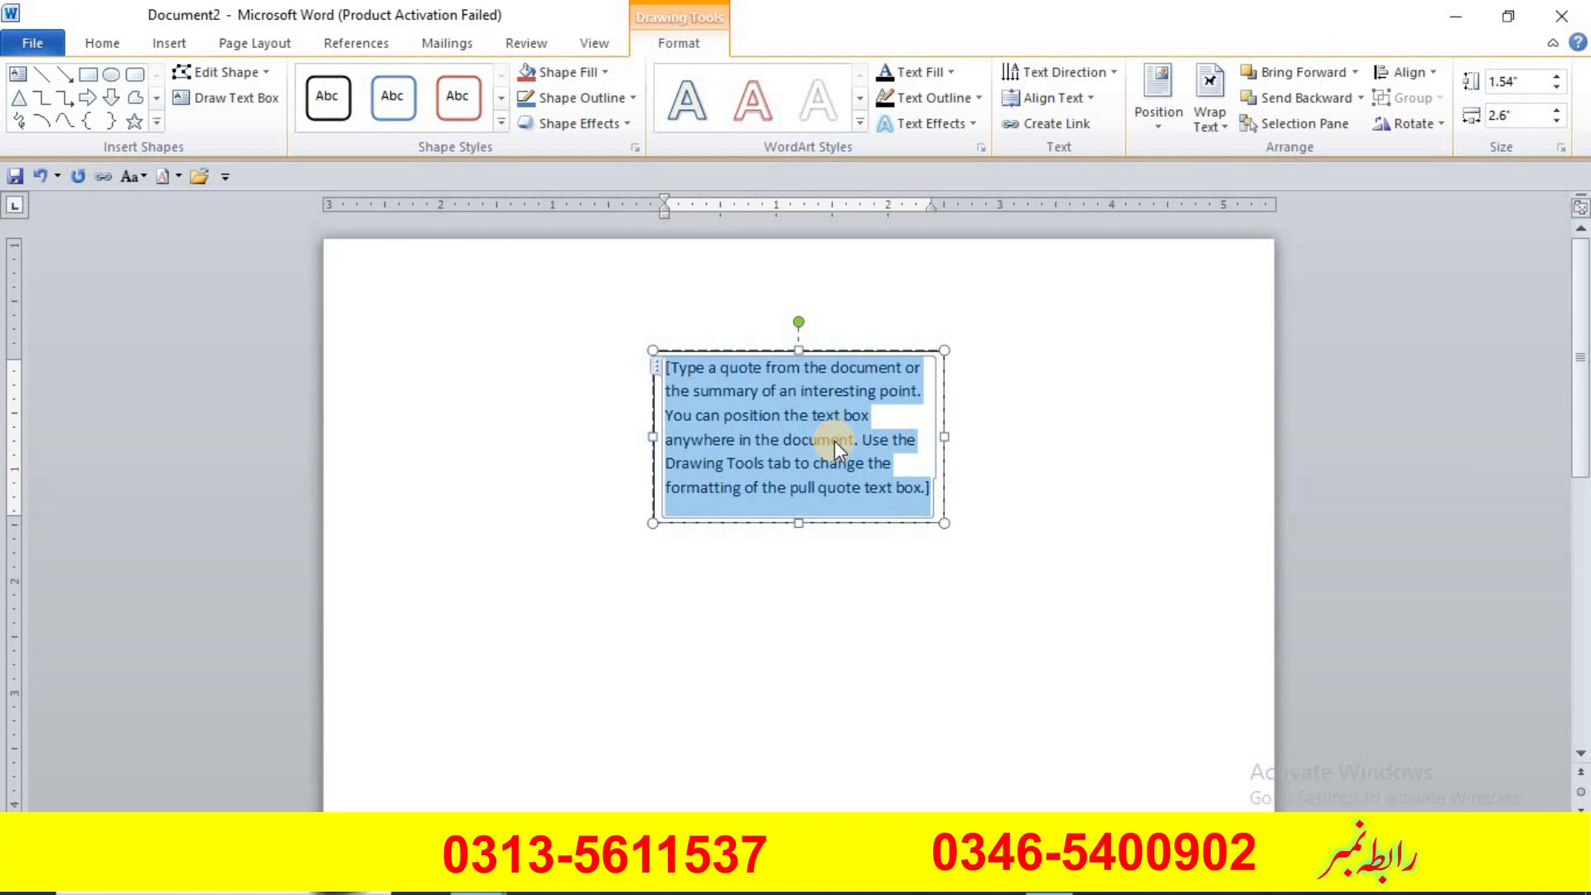
text(Jlka f)
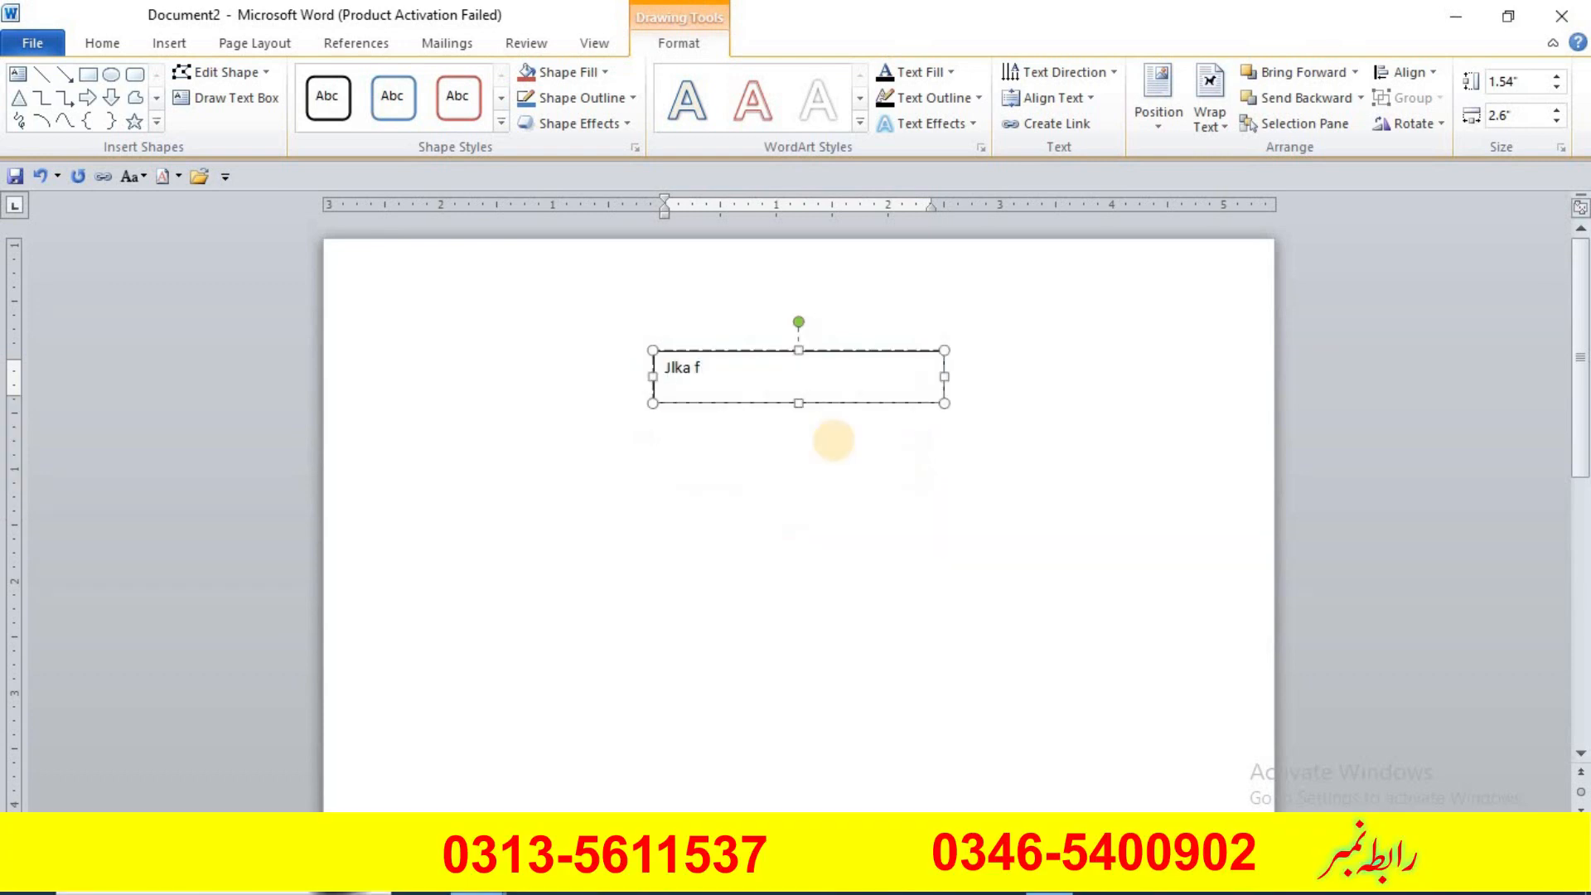
text(ljs dfljaljkf lsdjfoja fljasofja lsjflasj flajsfl)
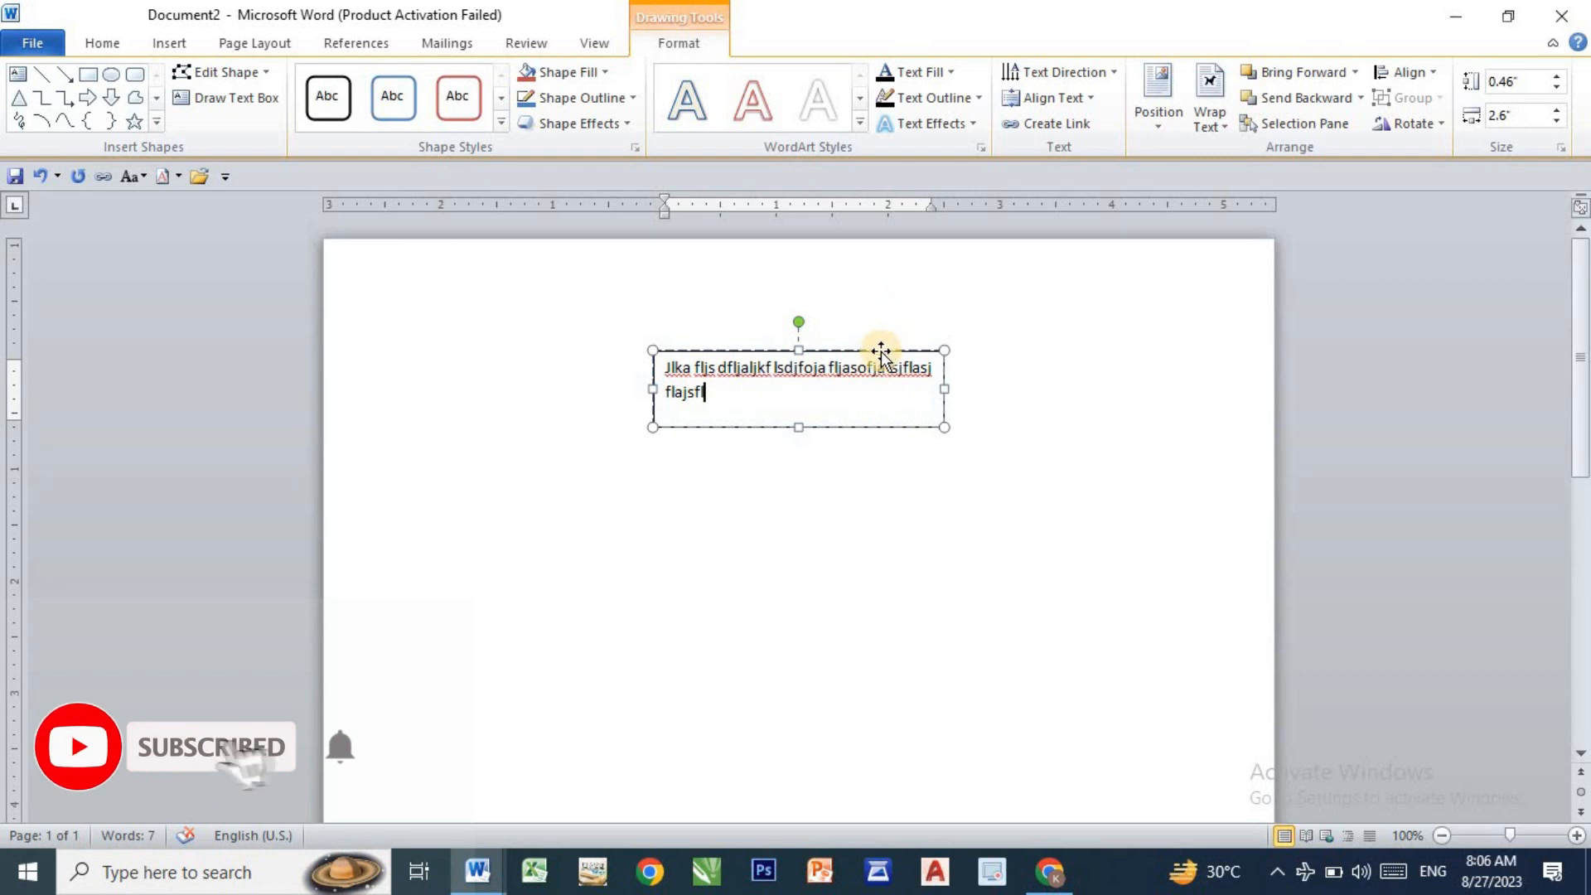
- Move the text box down toward the right margin of the page and fill it with standard yellow
drag(881, 353, 1022, 408)
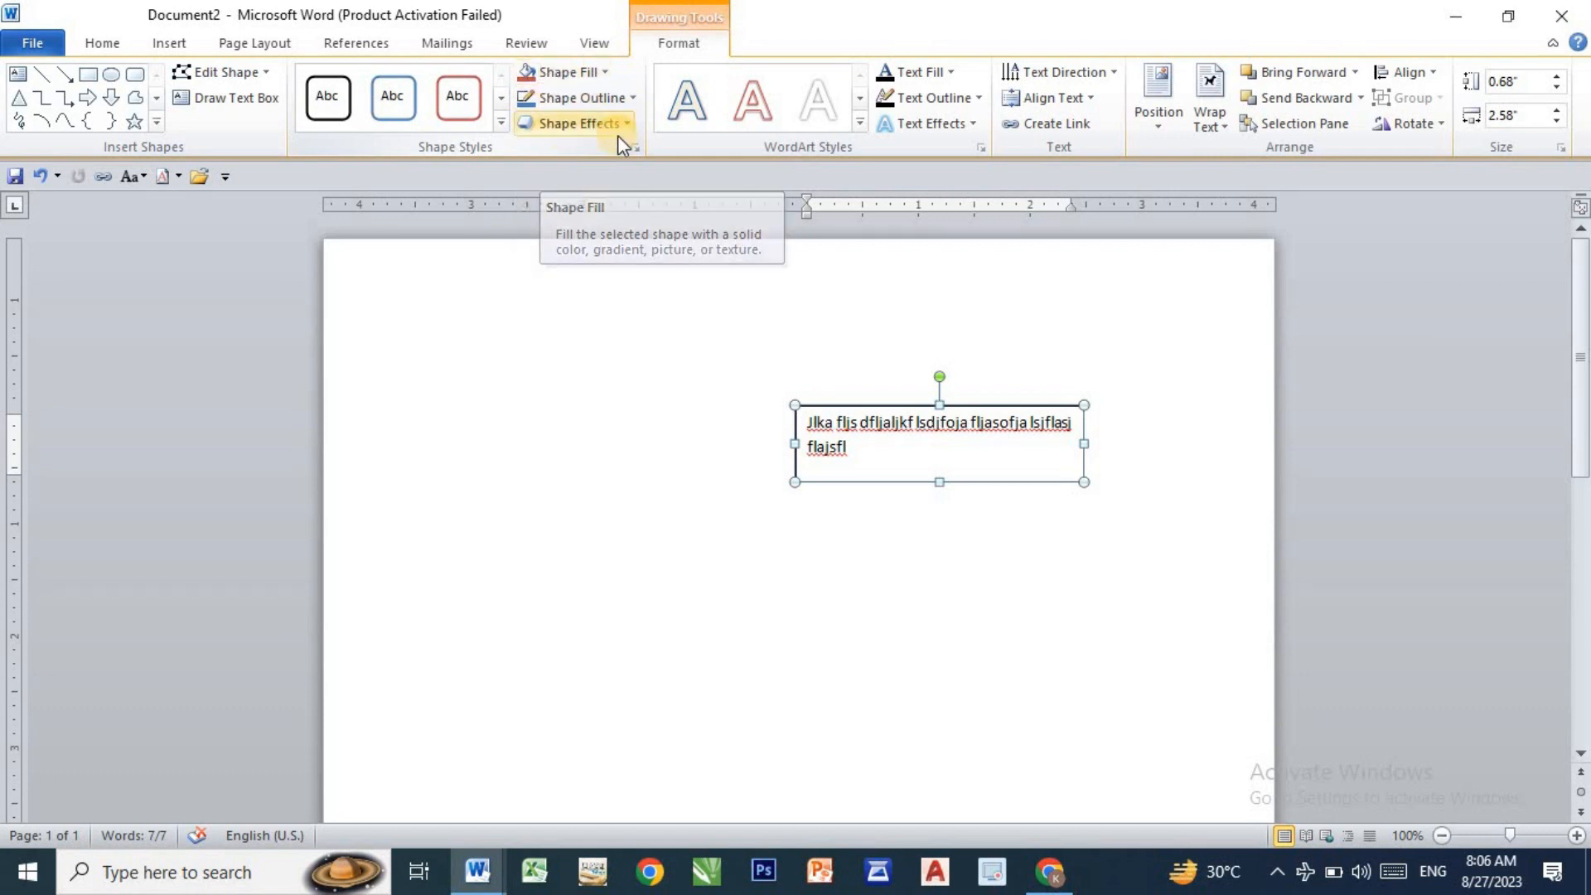
click(584, 68)
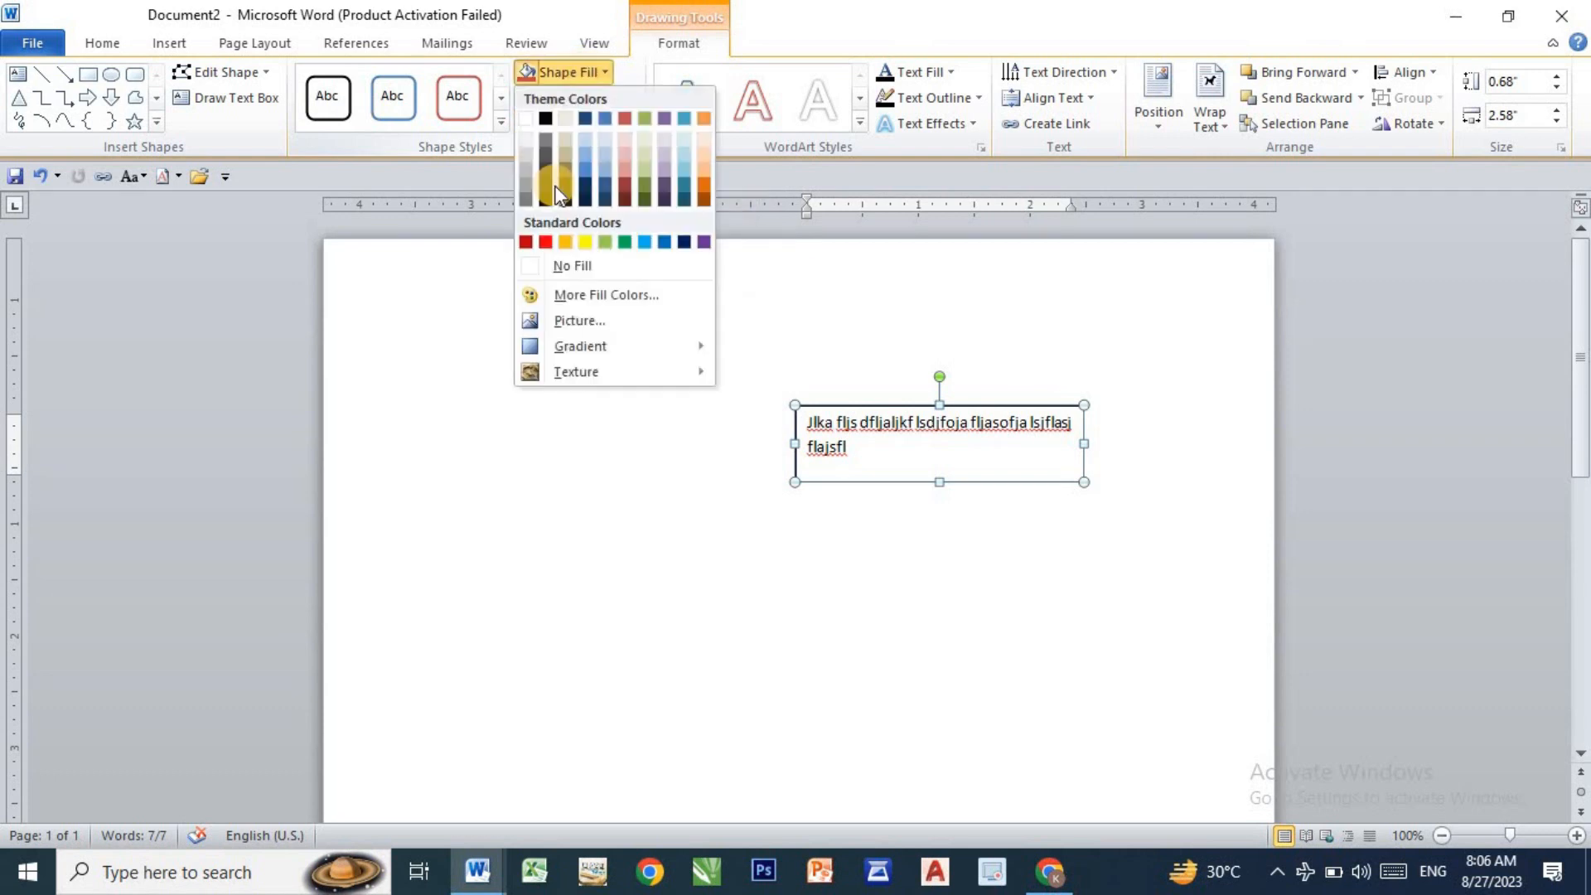
click(584, 242)
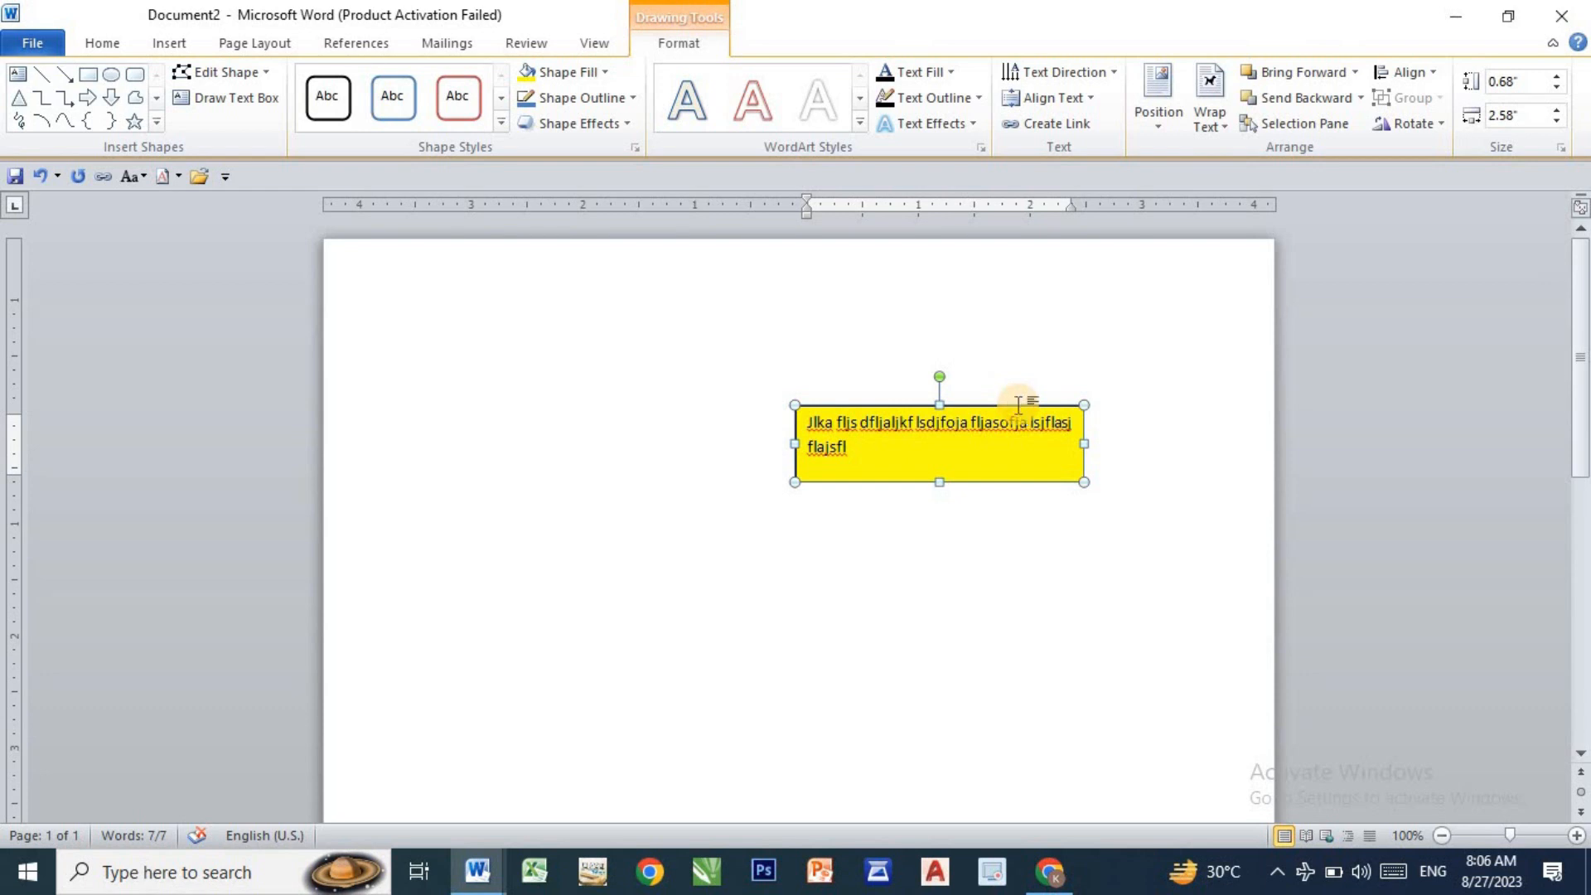
- Delete the yellow text box from the page
key(Delete)
click(161, 42)
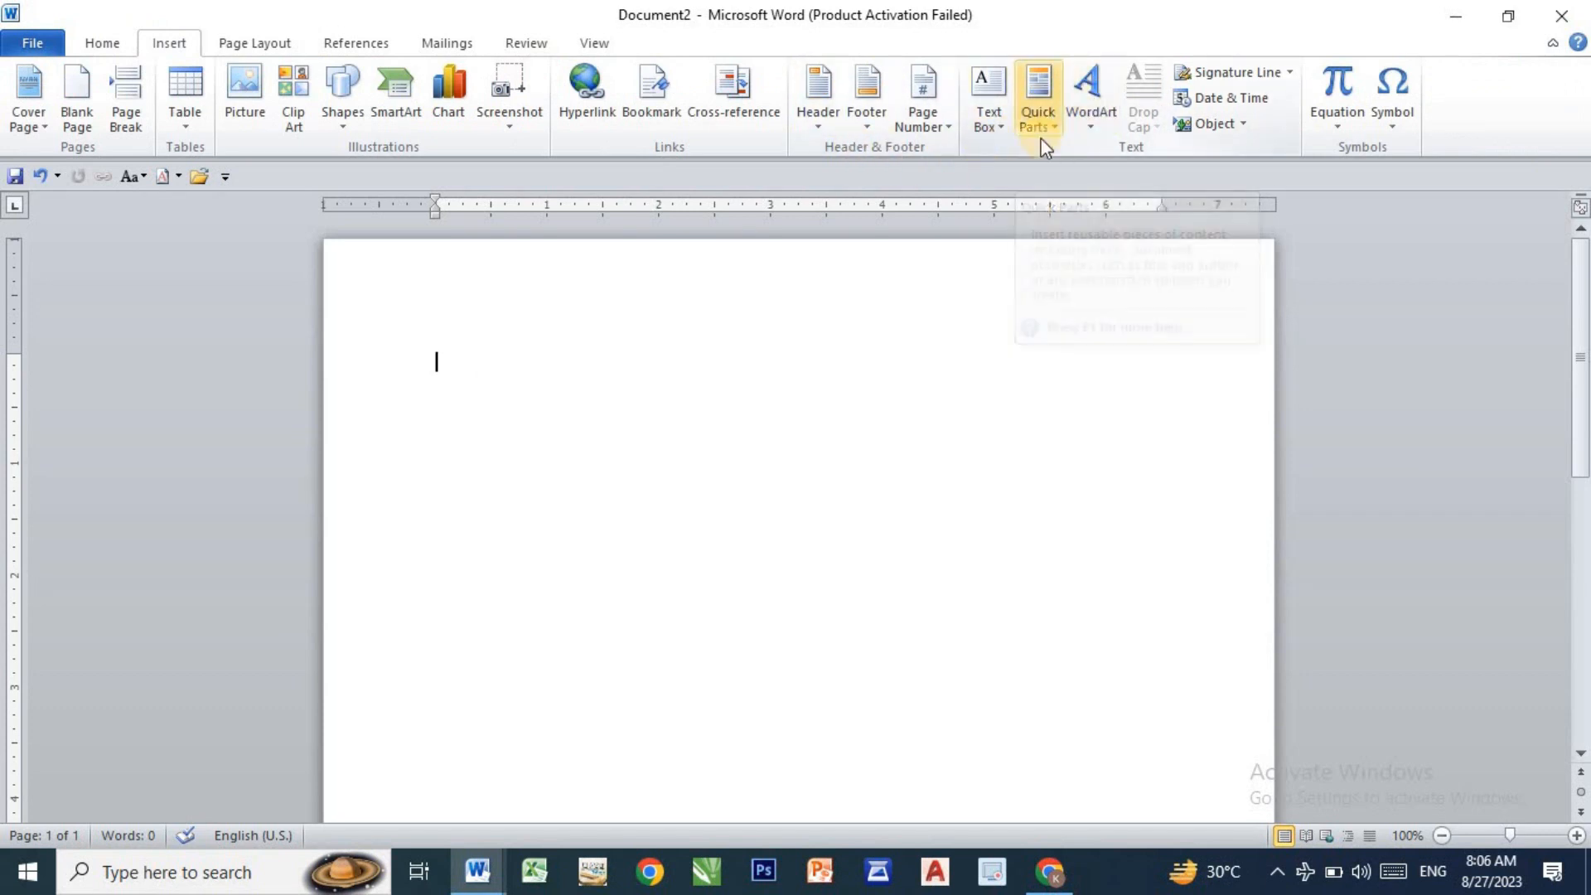
- Switch to the Document1 window containing the Quick Parts heading and place the cursor after "Central Processing Unit"
mouse_move(479, 872)
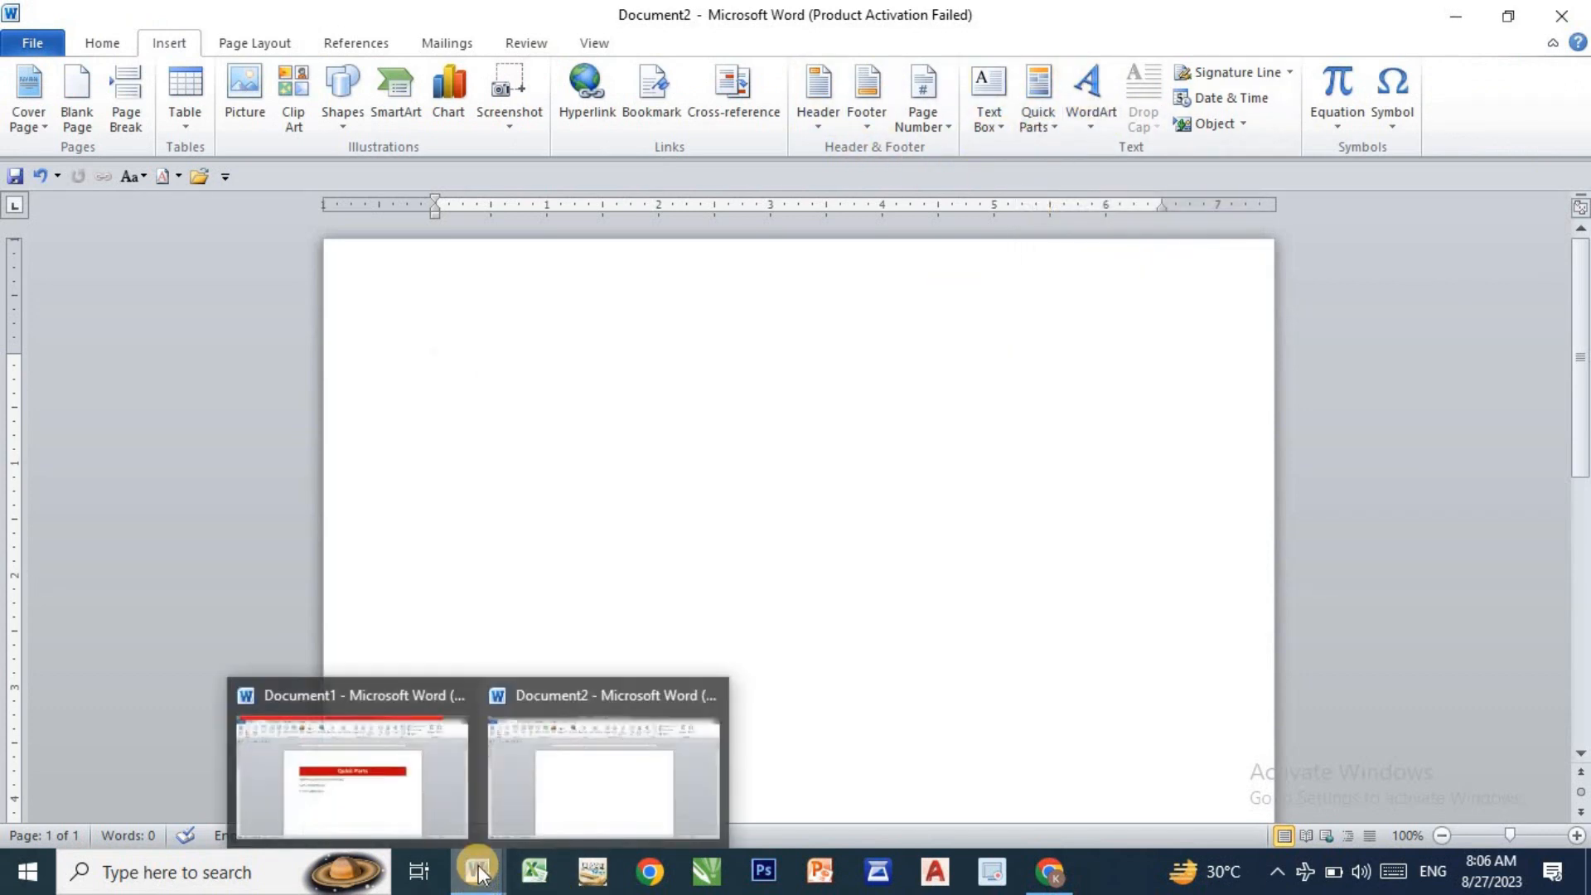
click(441, 801)
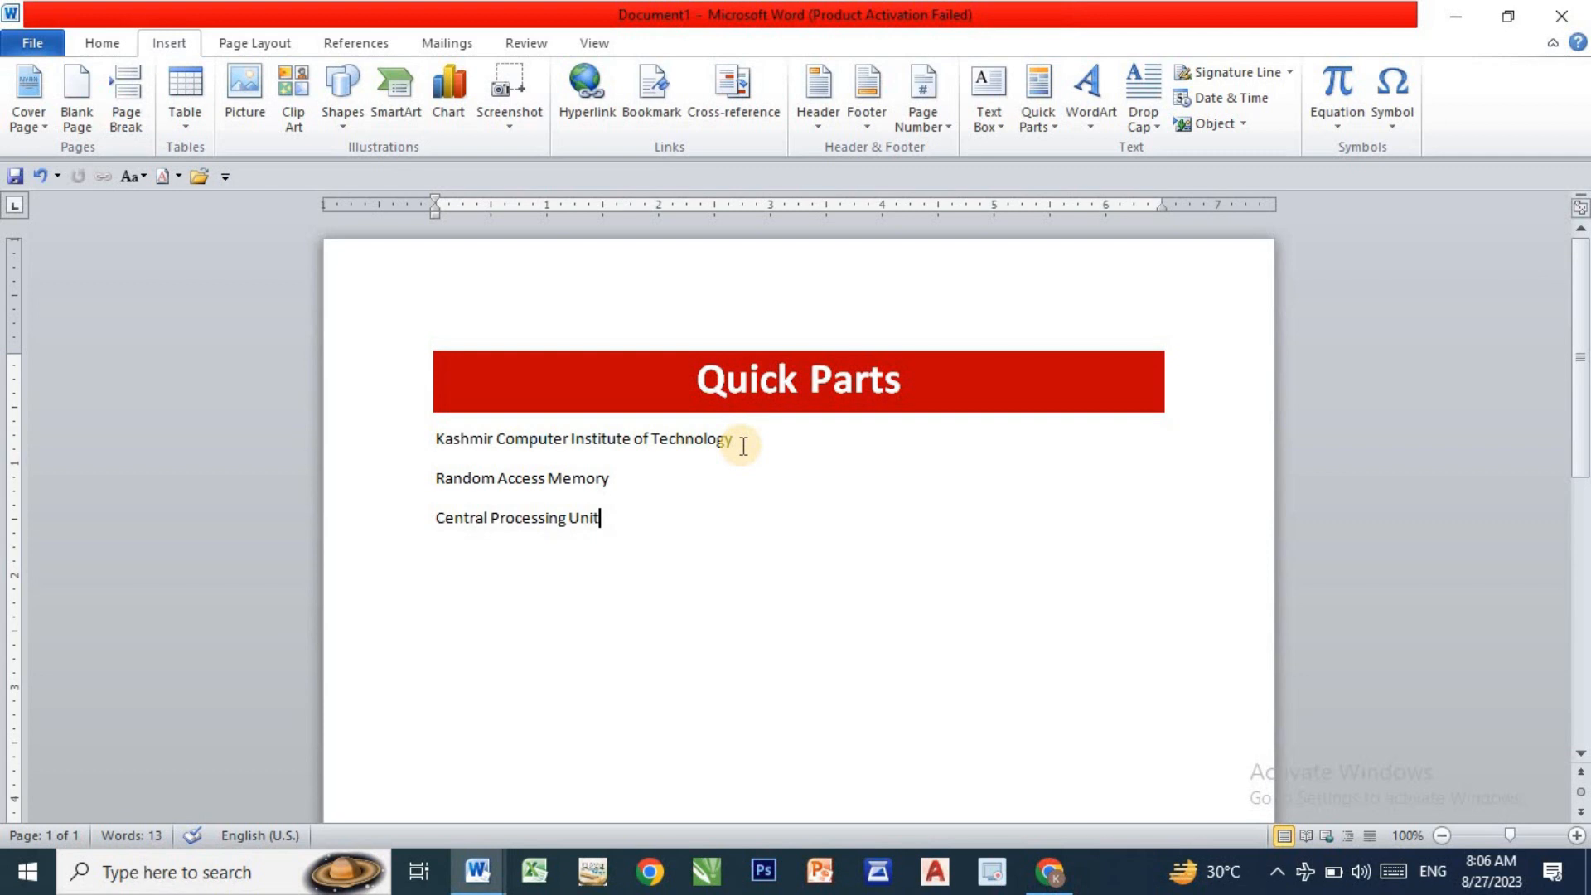
click(747, 525)
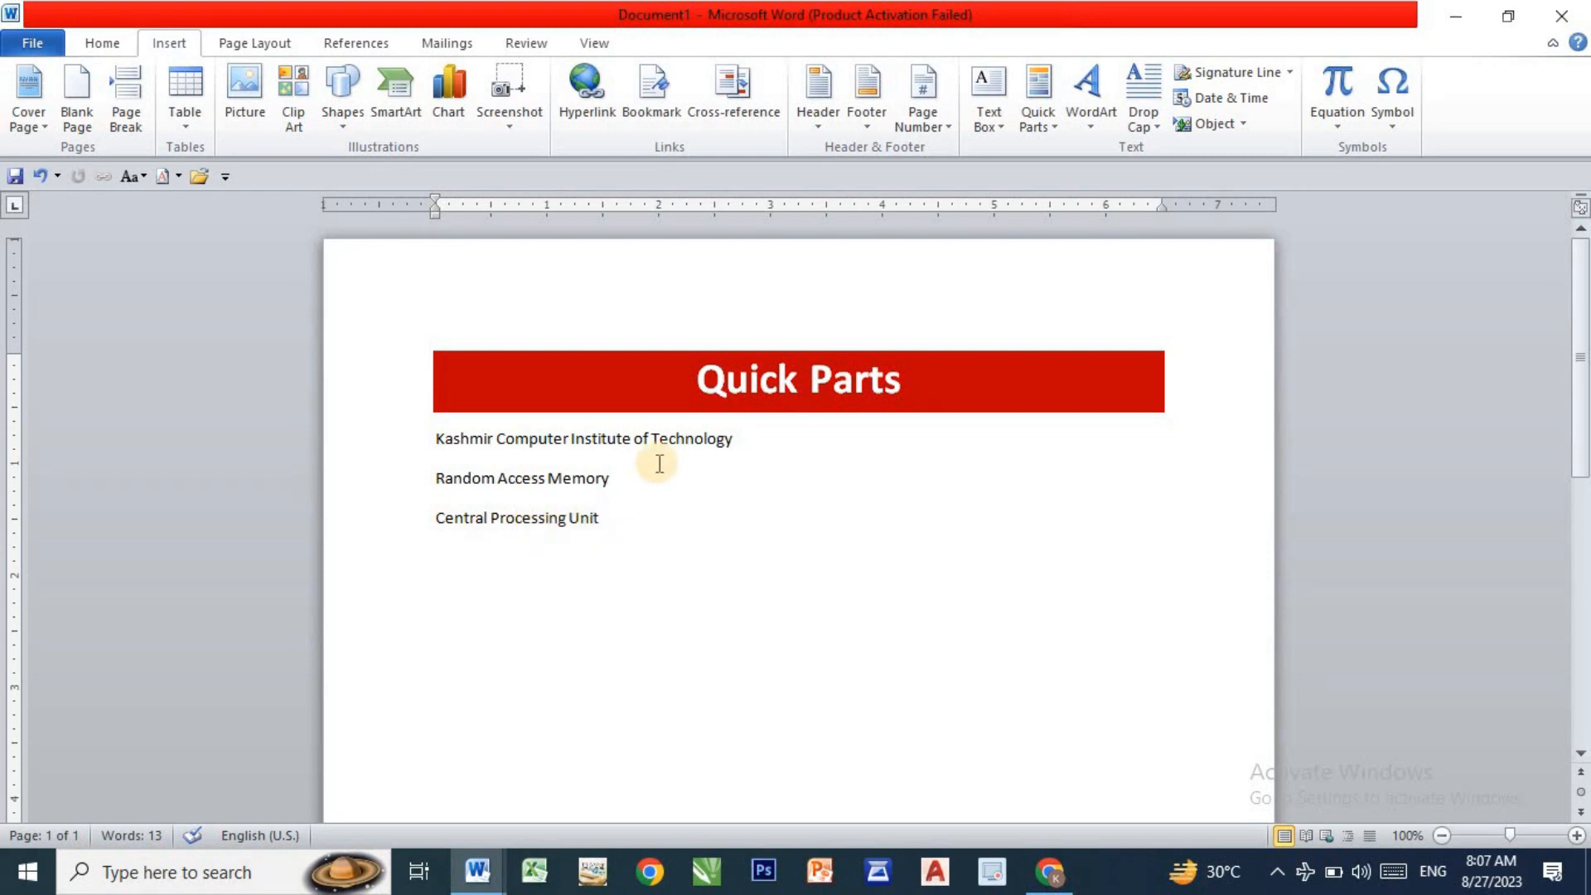
- Save the line "Kashmir Computer Institute of Technology" to the Quick Part gallery under the name KCIT
click(276, 449)
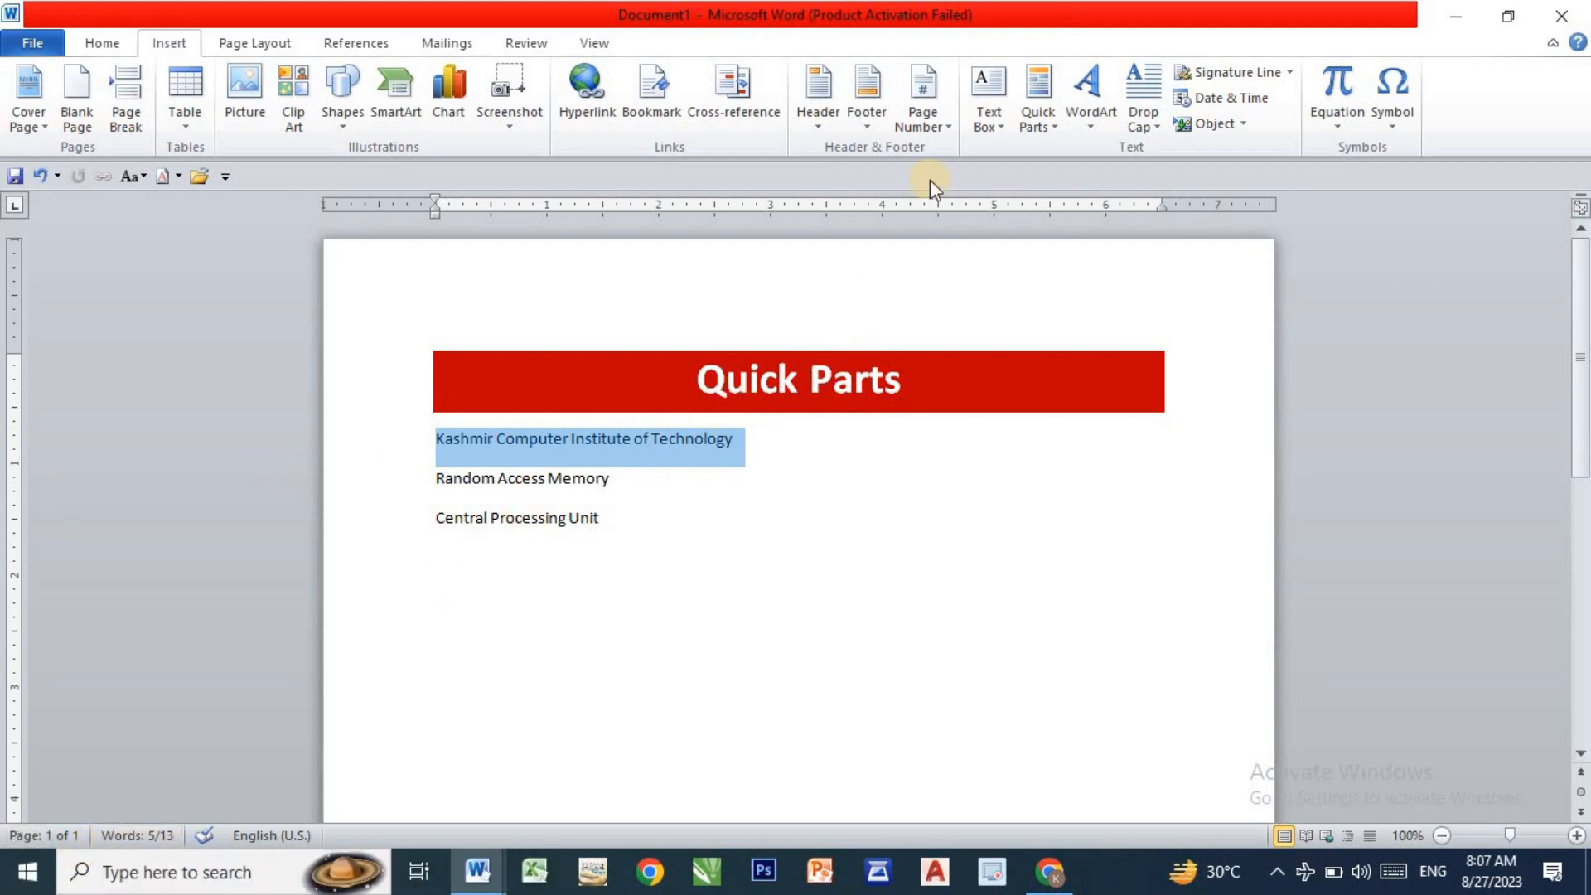
click(1041, 112)
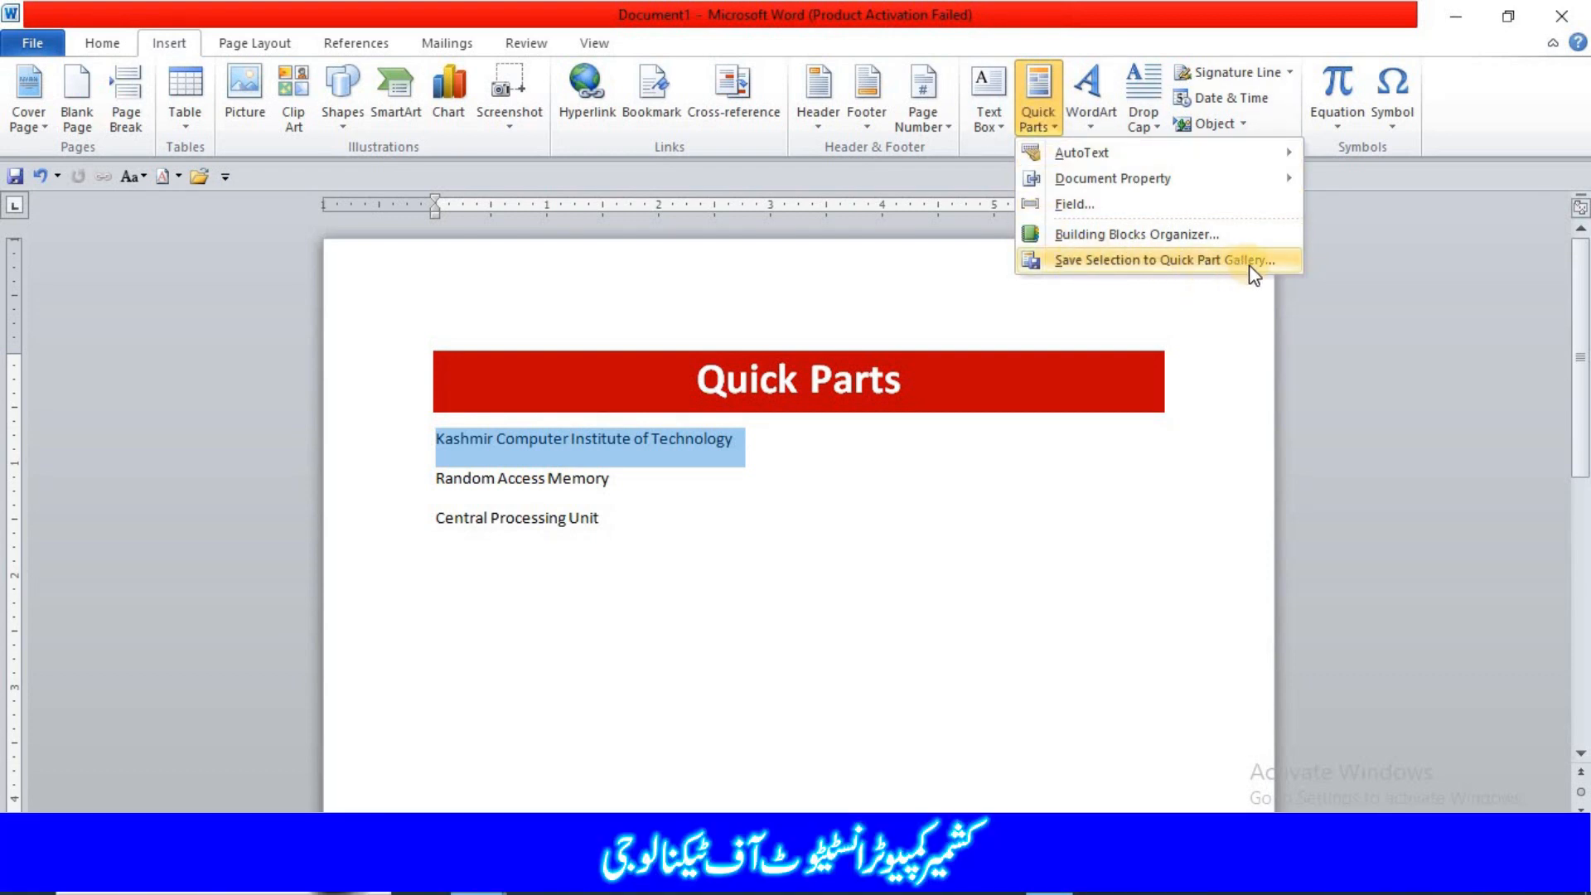
click(1193, 263)
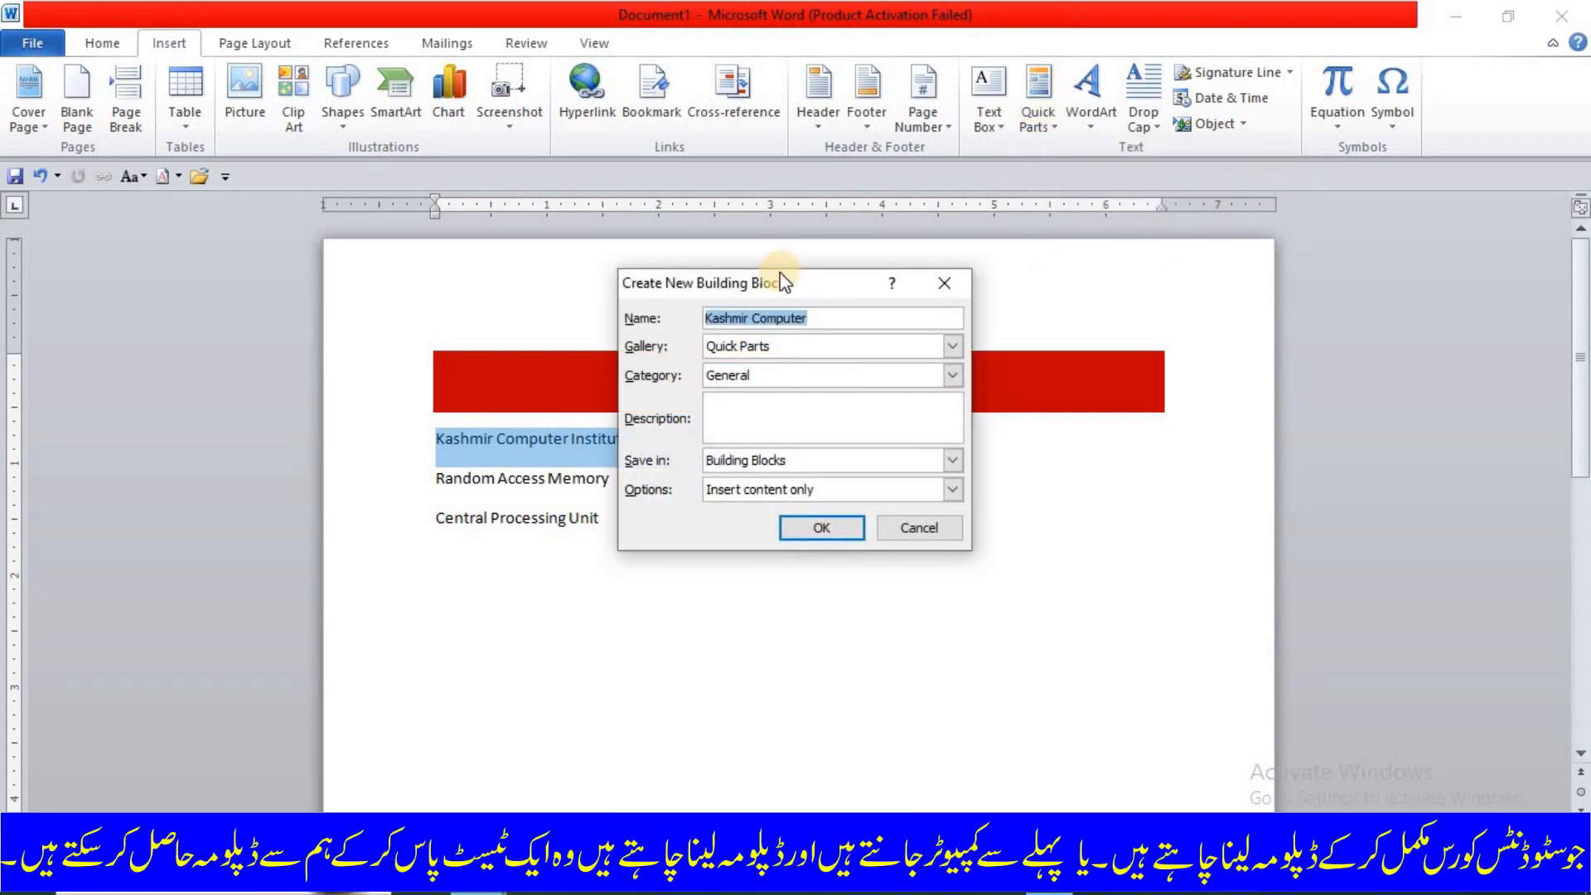
drag(774, 280, 1102, 257)
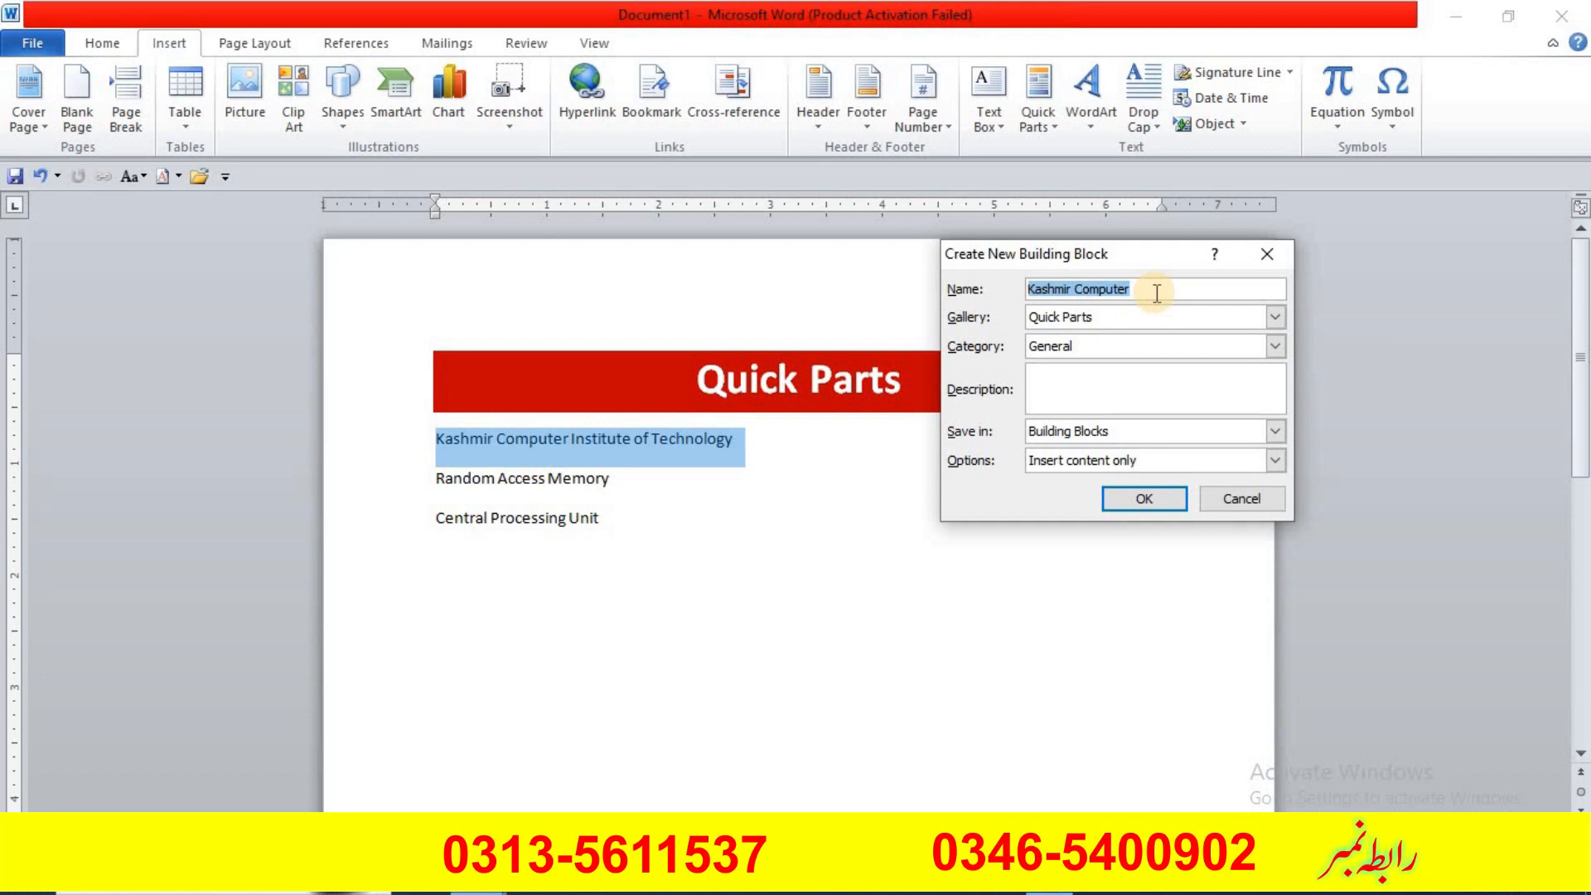
text(KCIT)
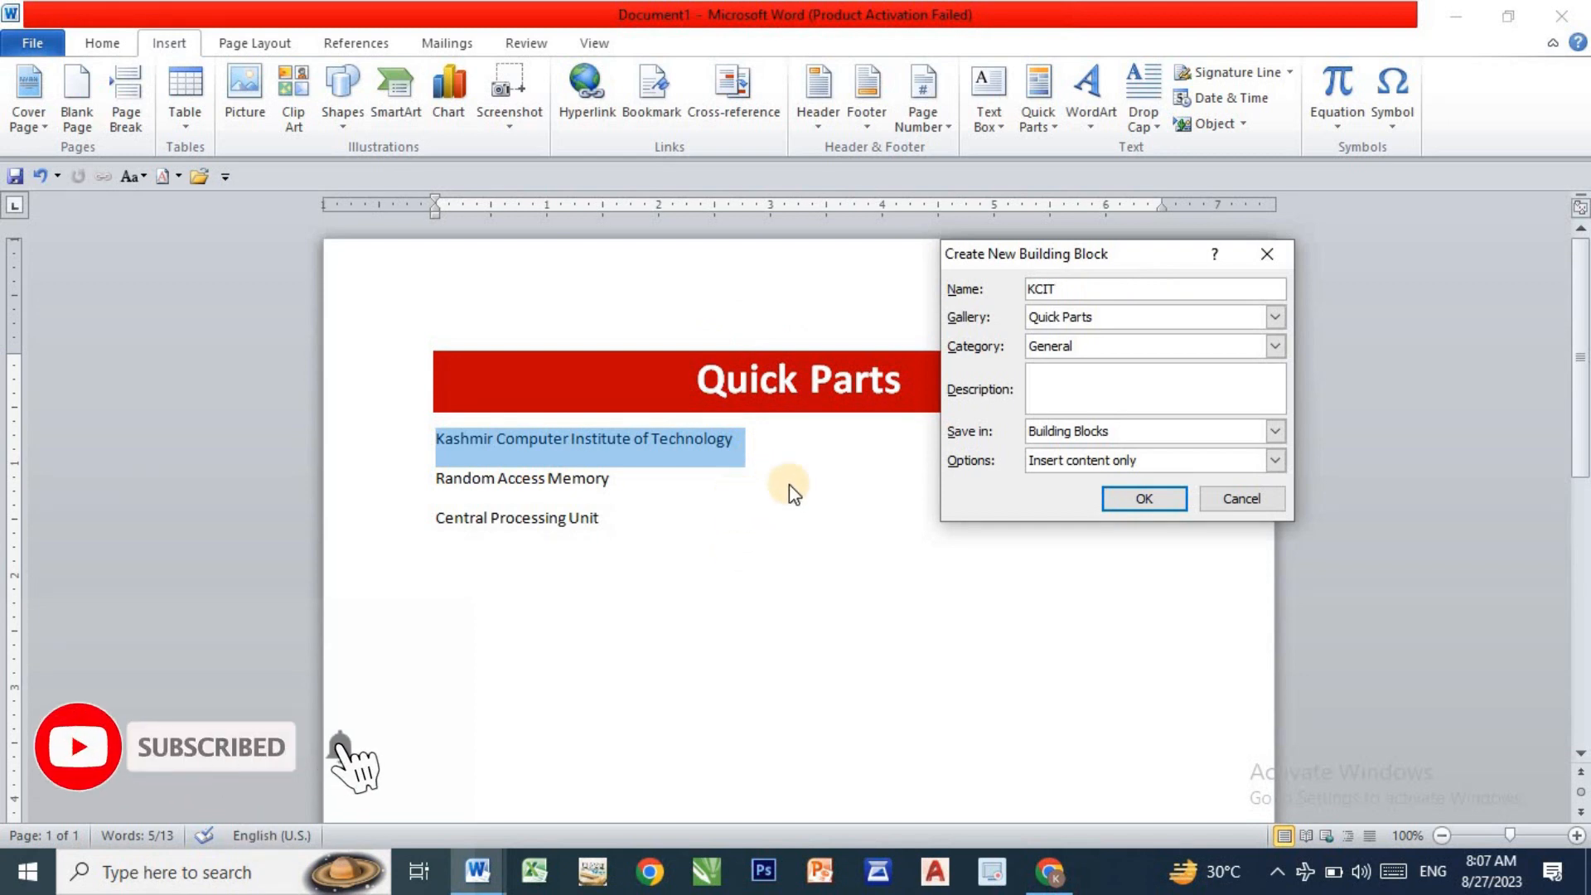
click(1112, 492)
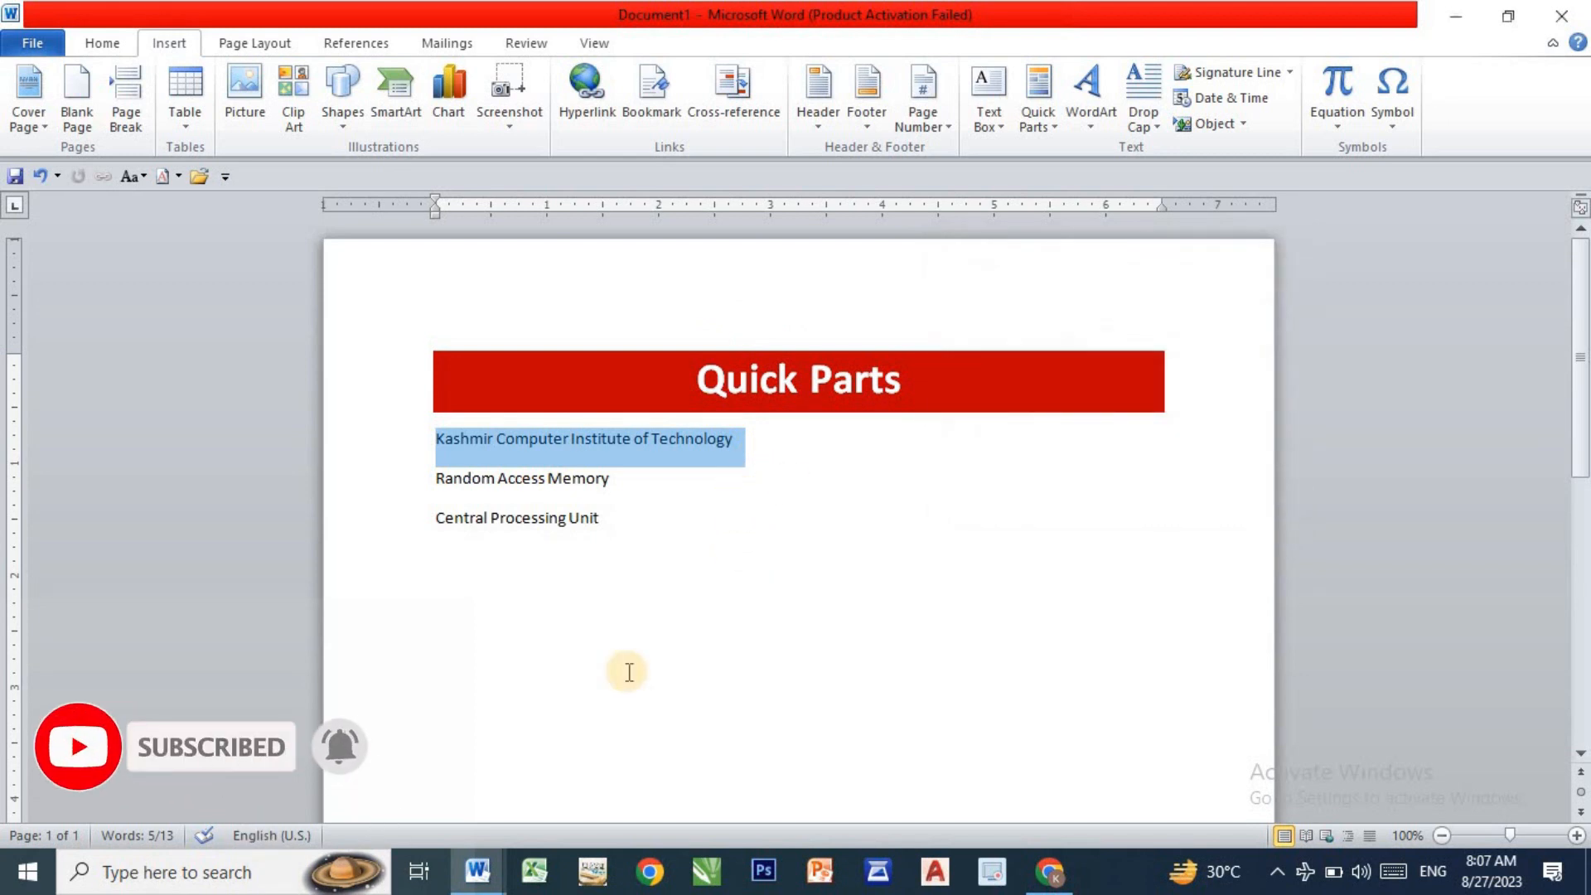
- Save the line "Random Access Memory" to the Quick Part gallery under the name RAM
drag(626, 479, 450, 483)
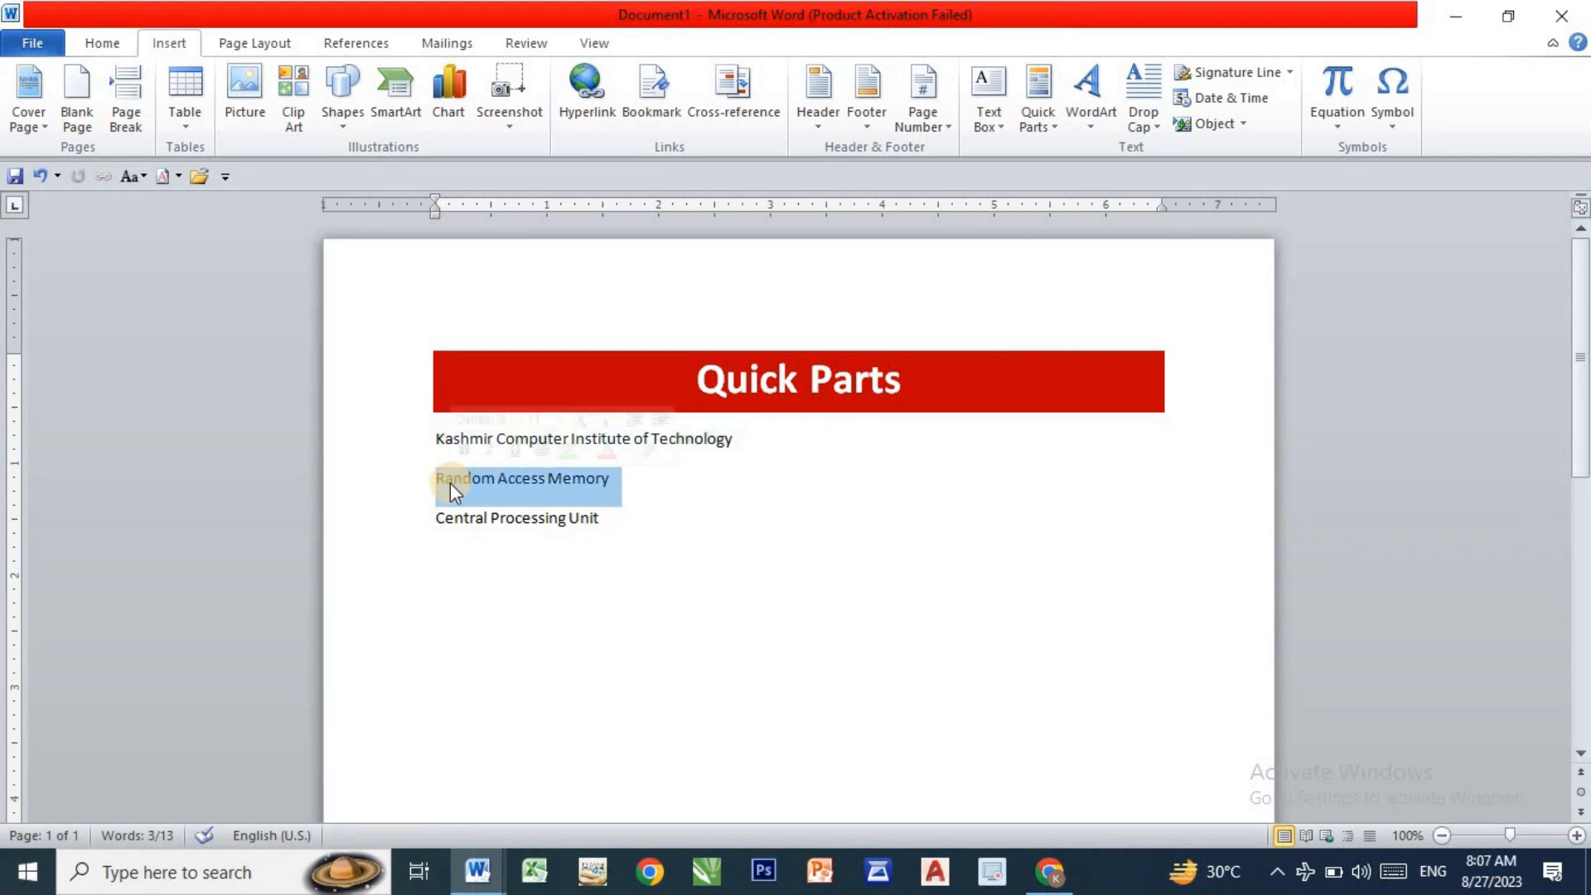
click(1046, 118)
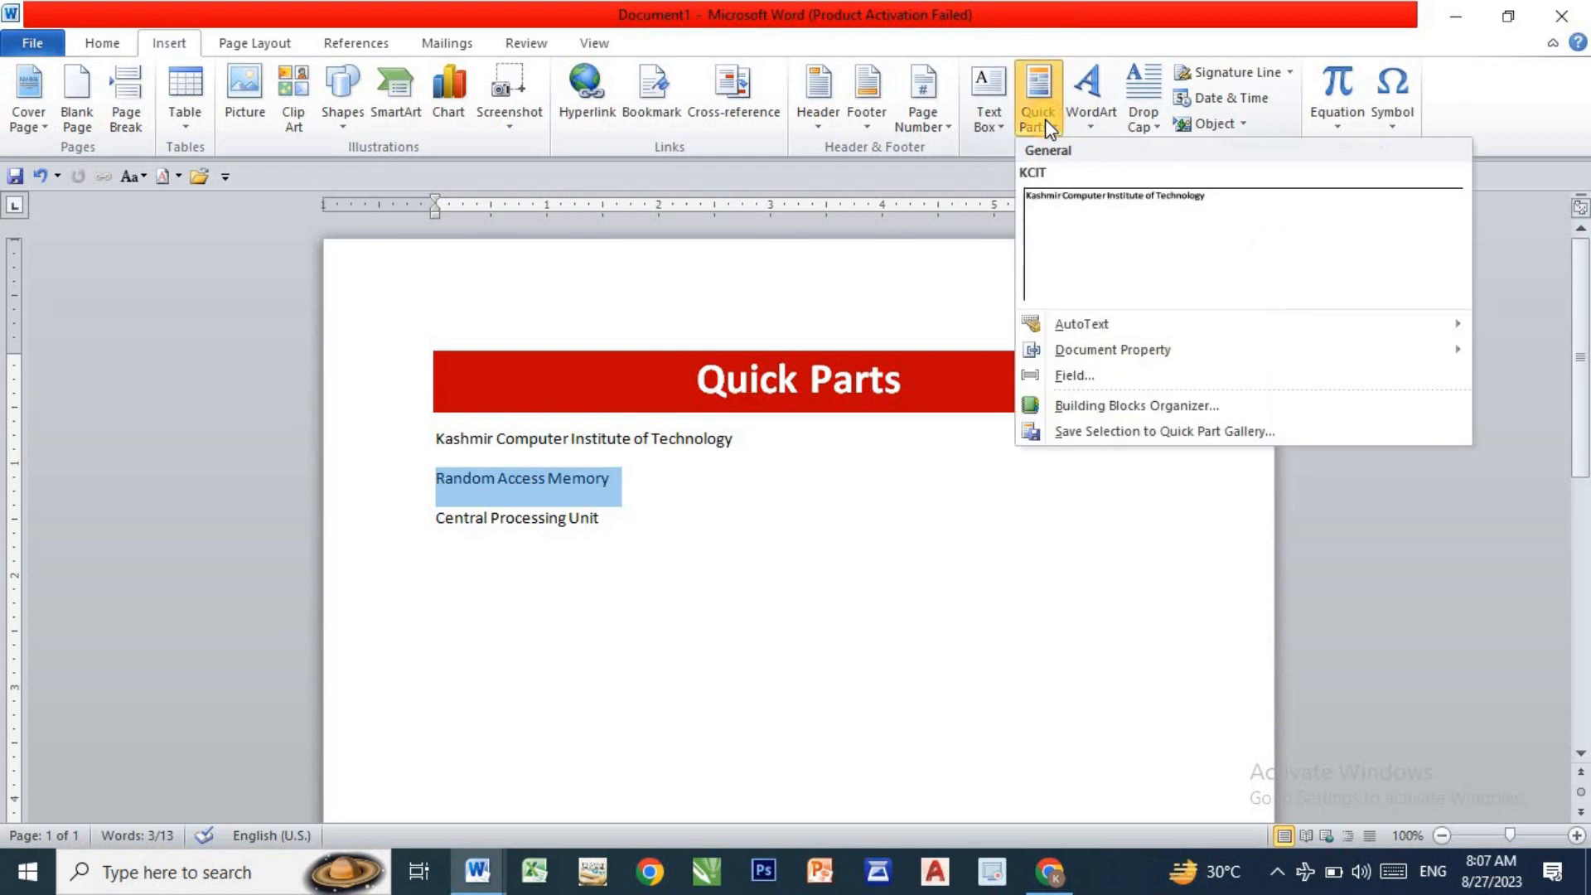
click(1096, 433)
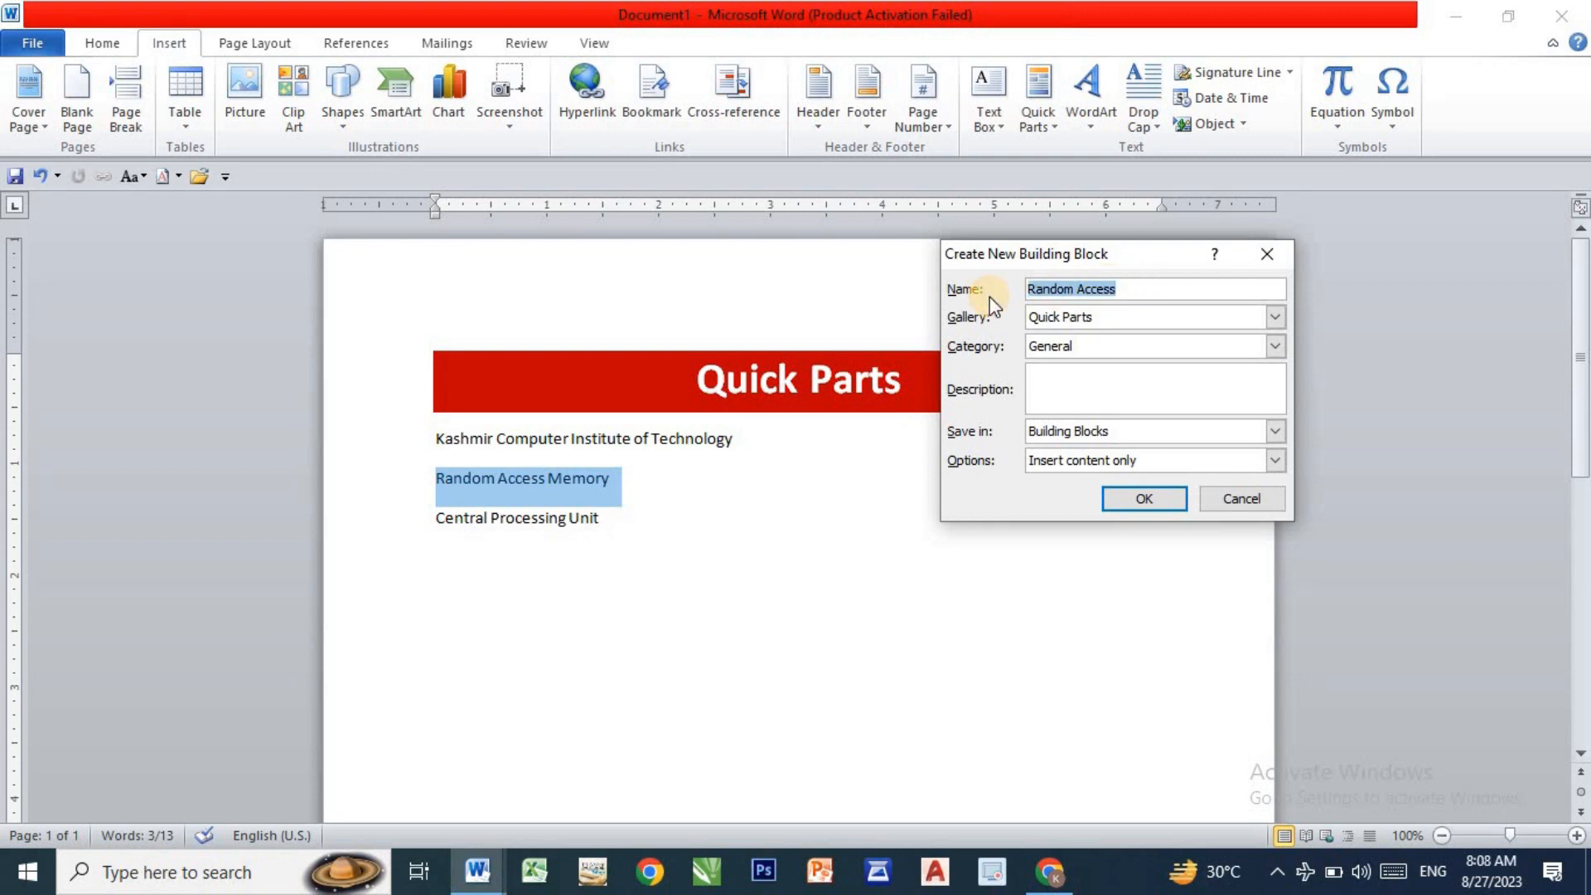
text(RAM)
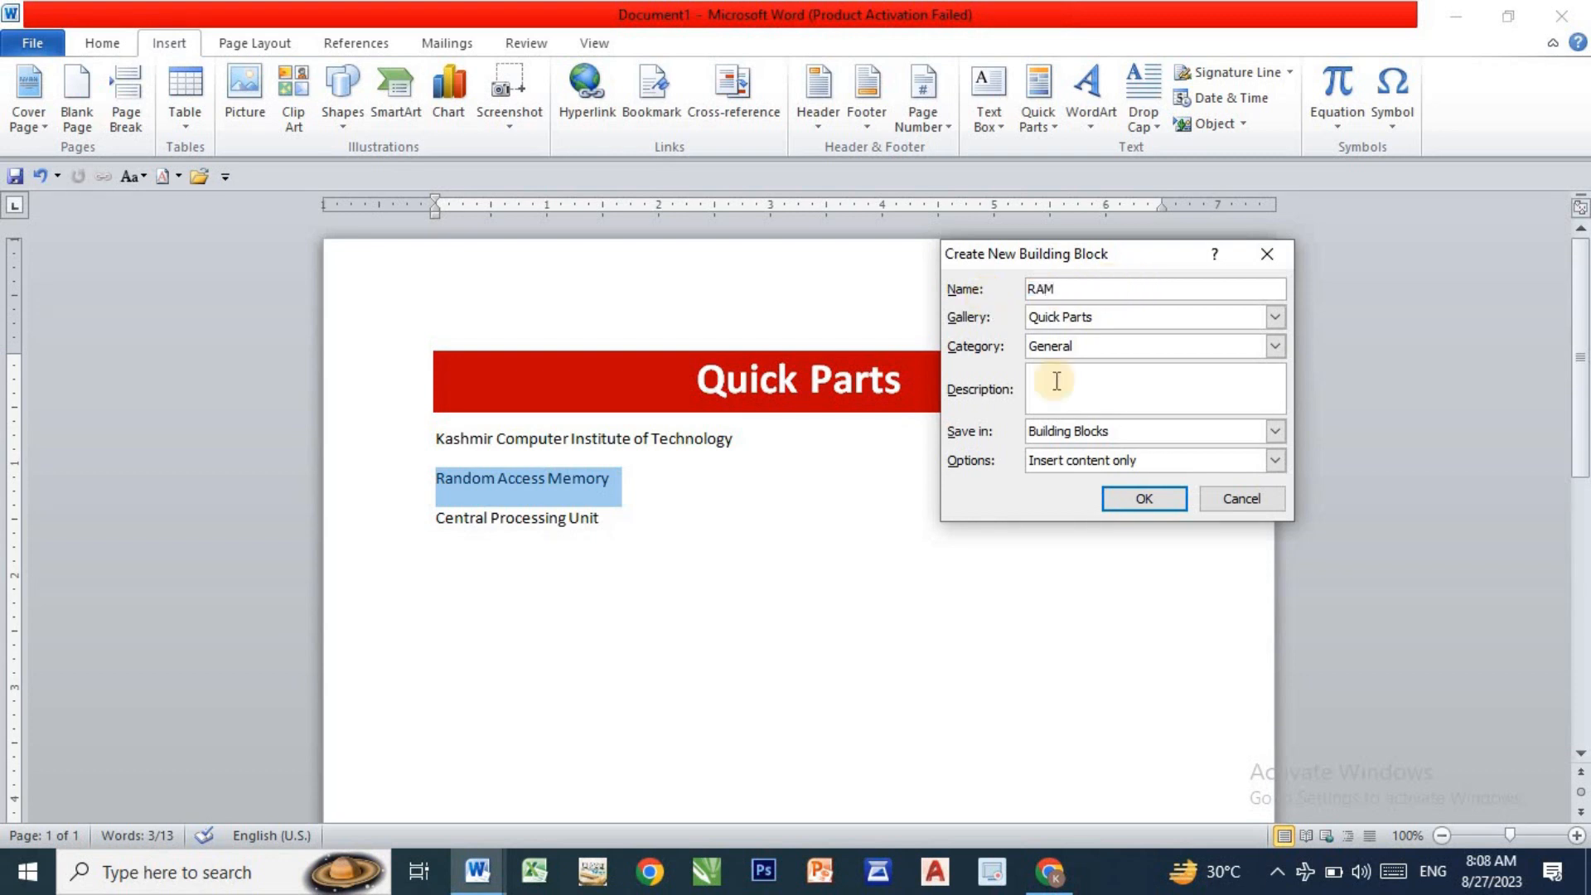
click(1140, 498)
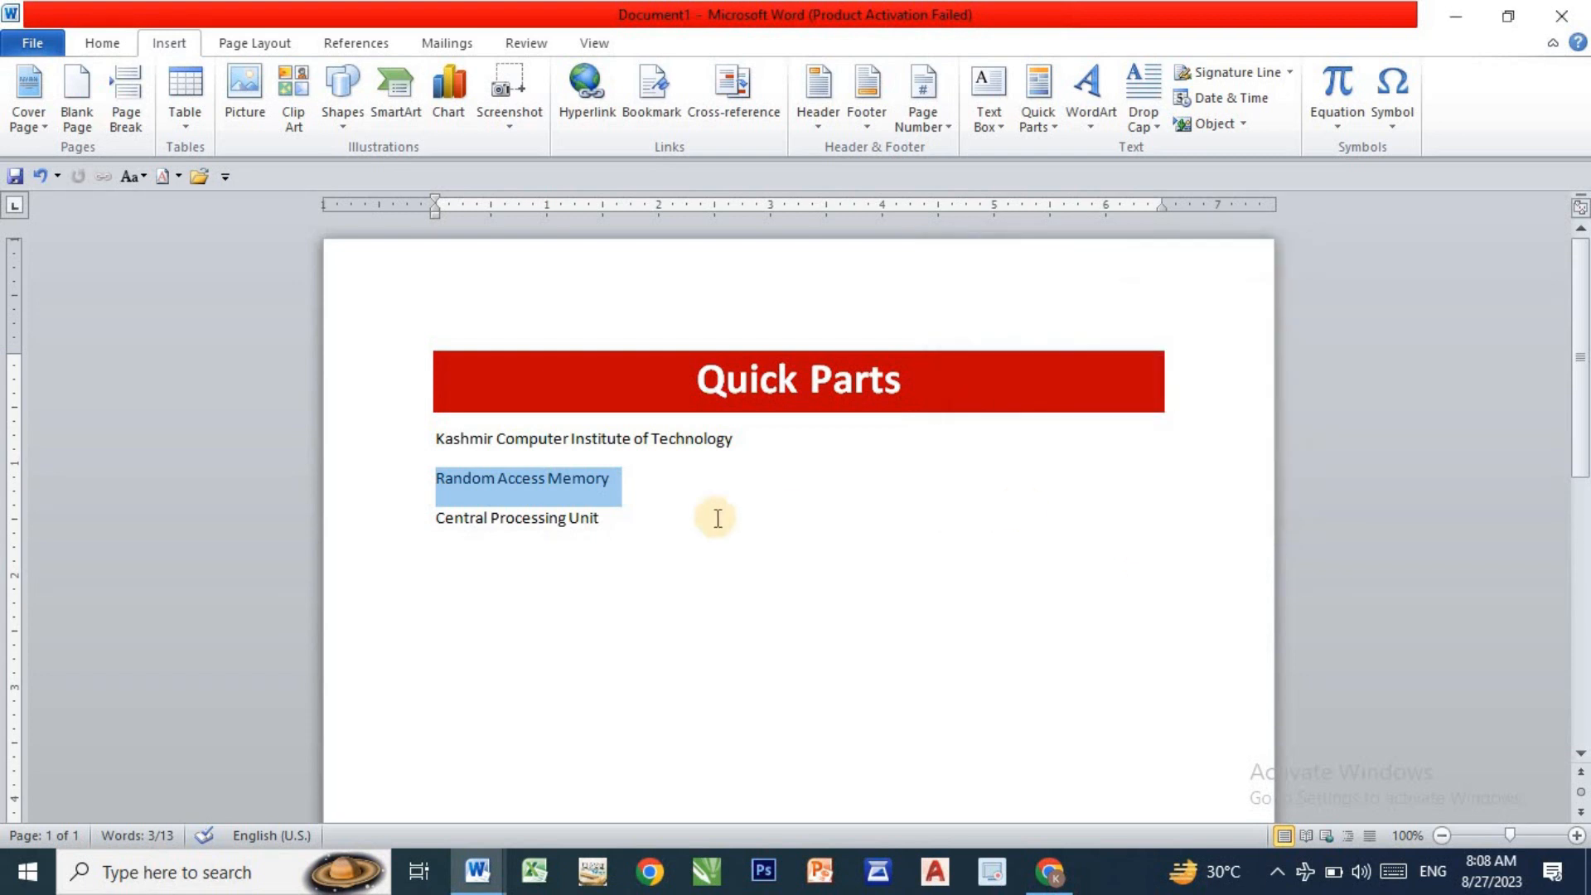
- Save the line "Central Processing Unit" to the Quick Part gallery under the name CPU
drag(613, 526, 437, 525)
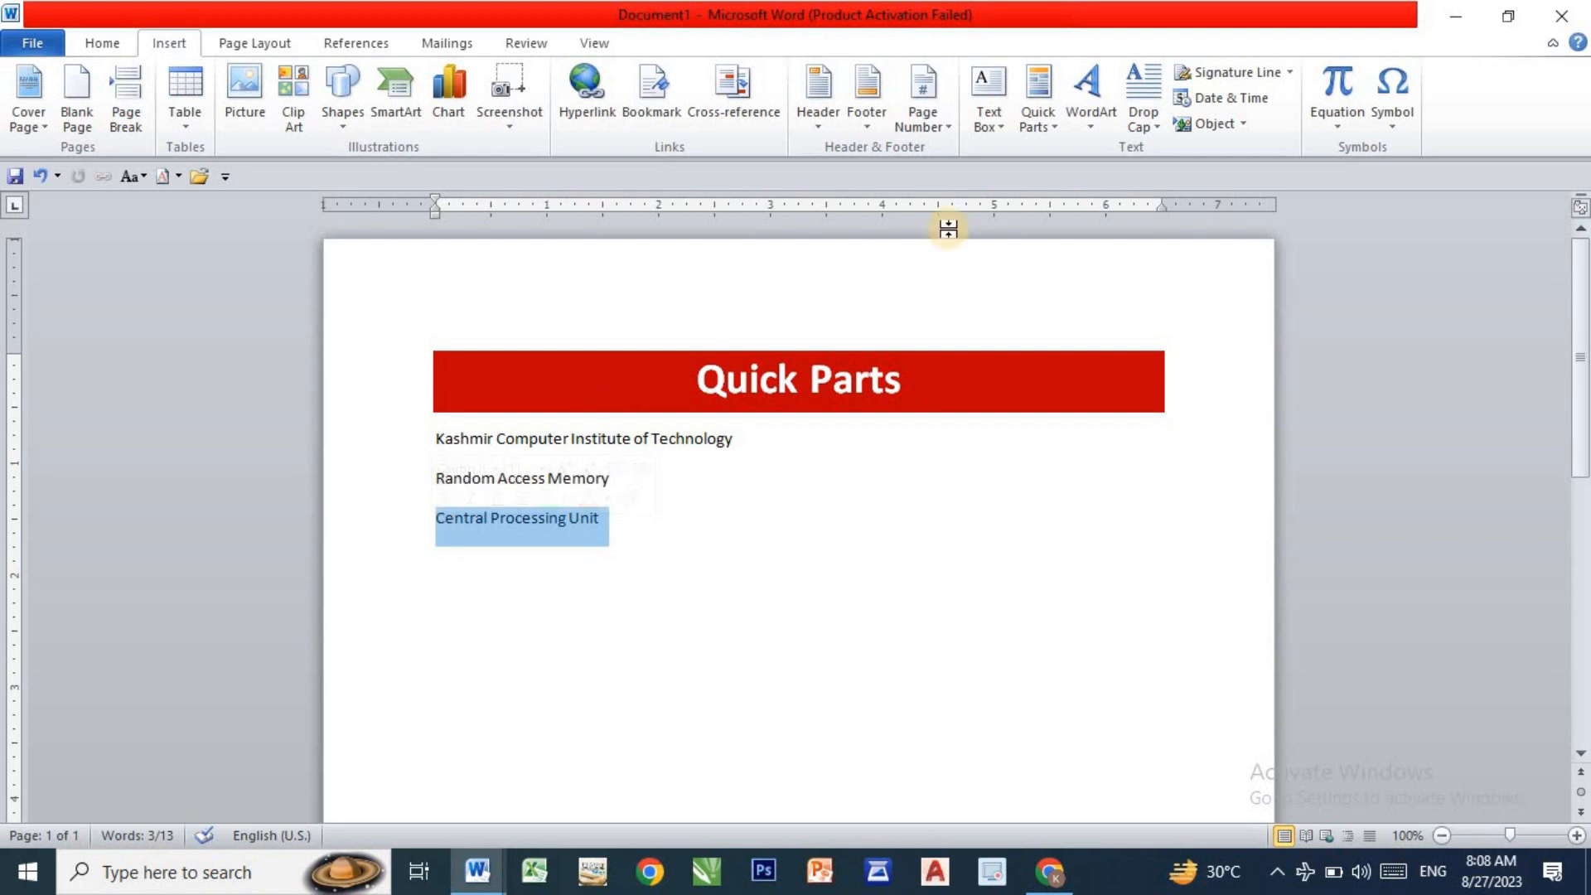
click(1050, 117)
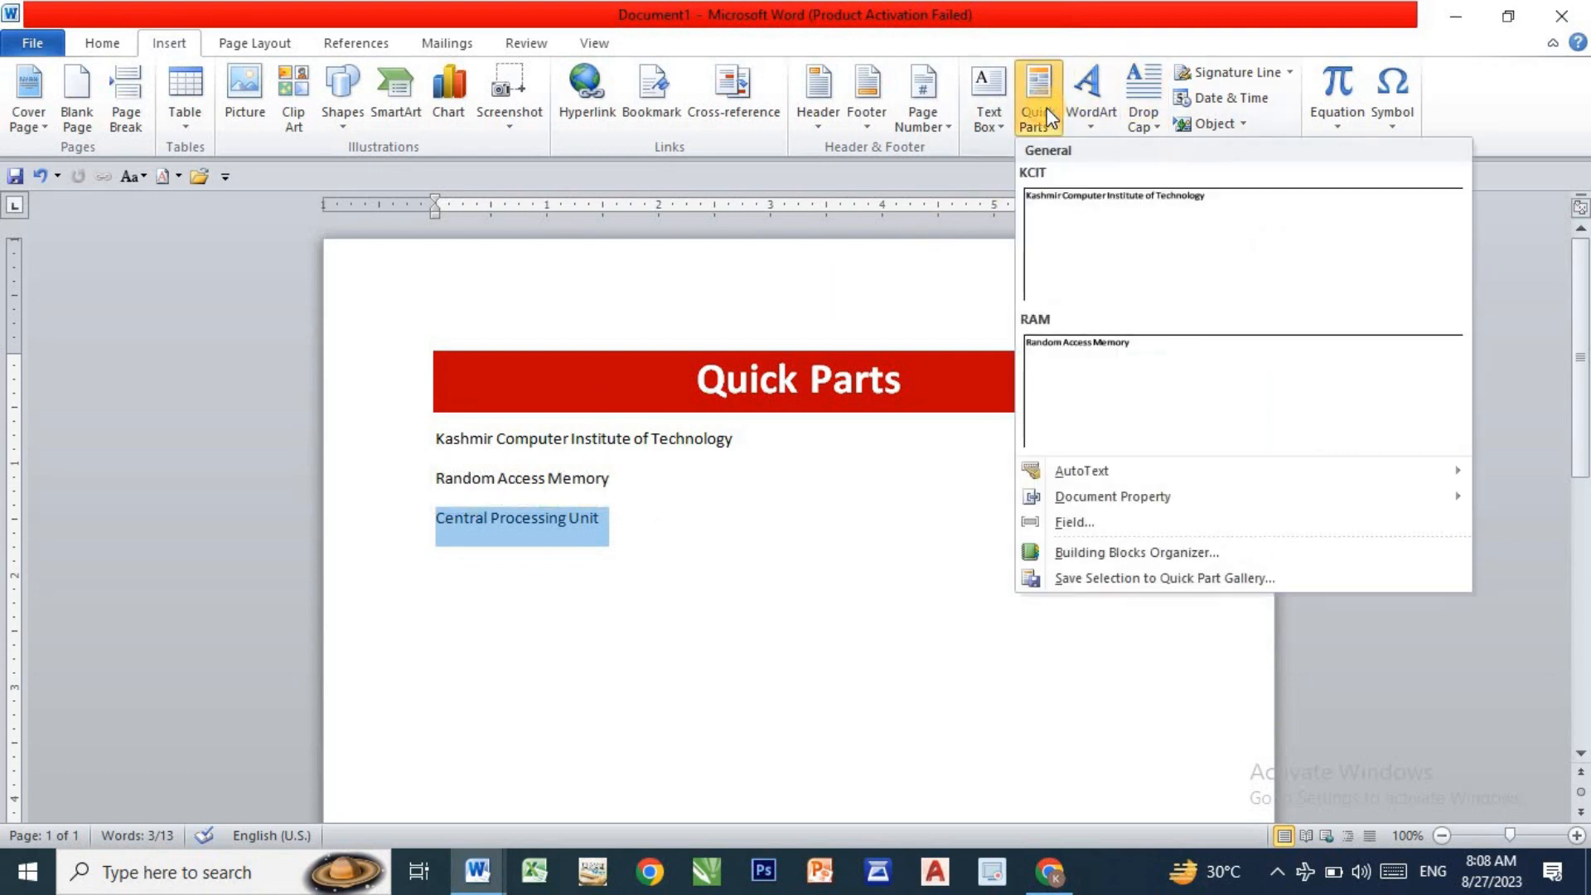
click(1131, 579)
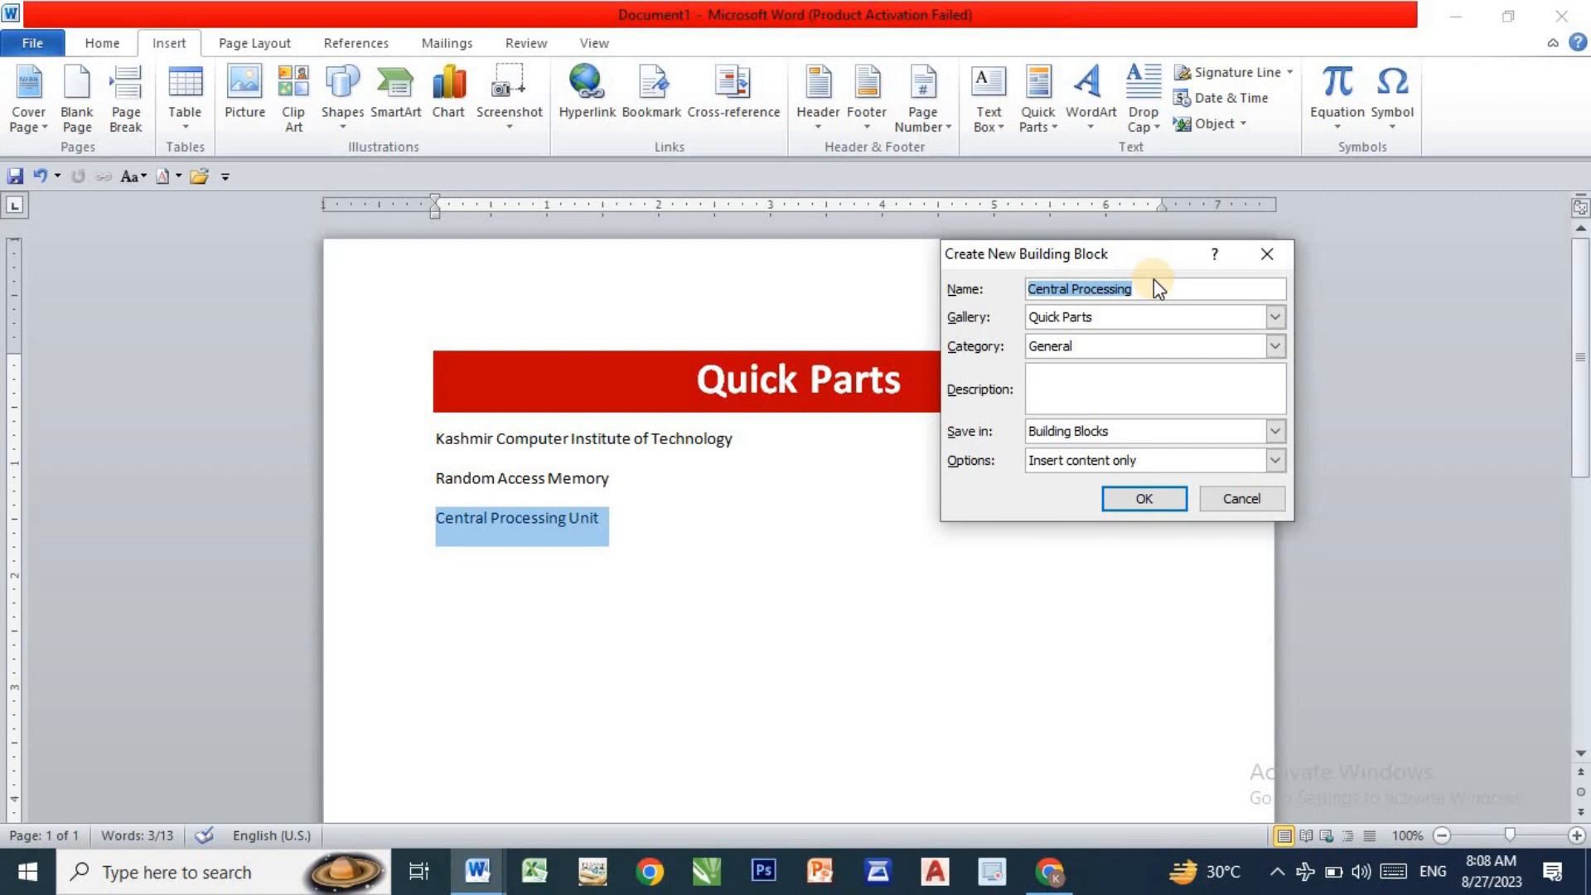
text(CPU)
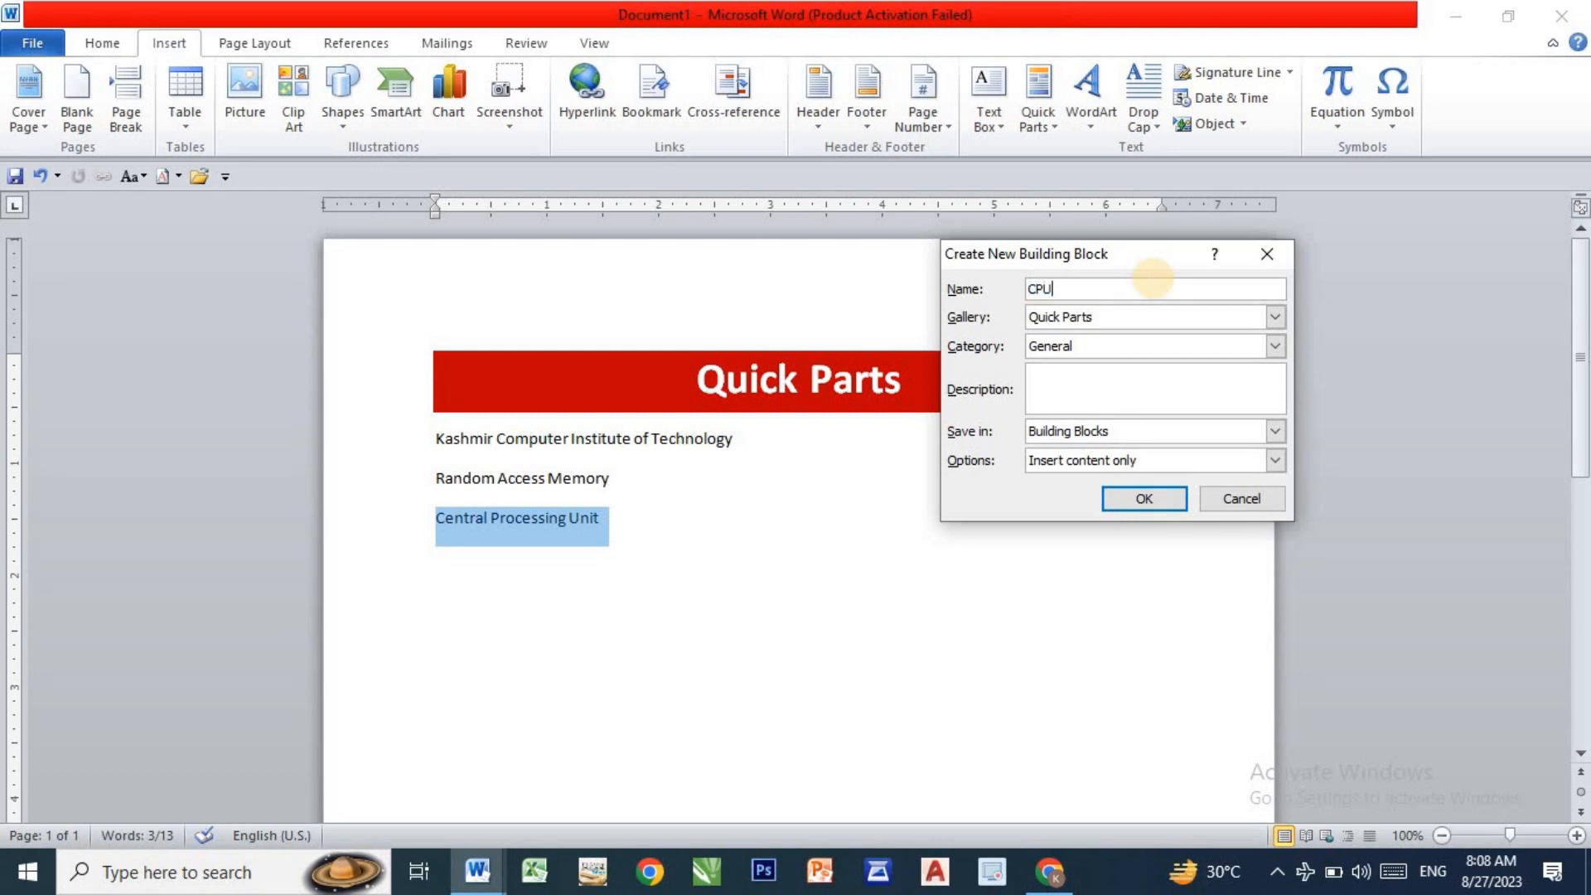
click(1145, 498)
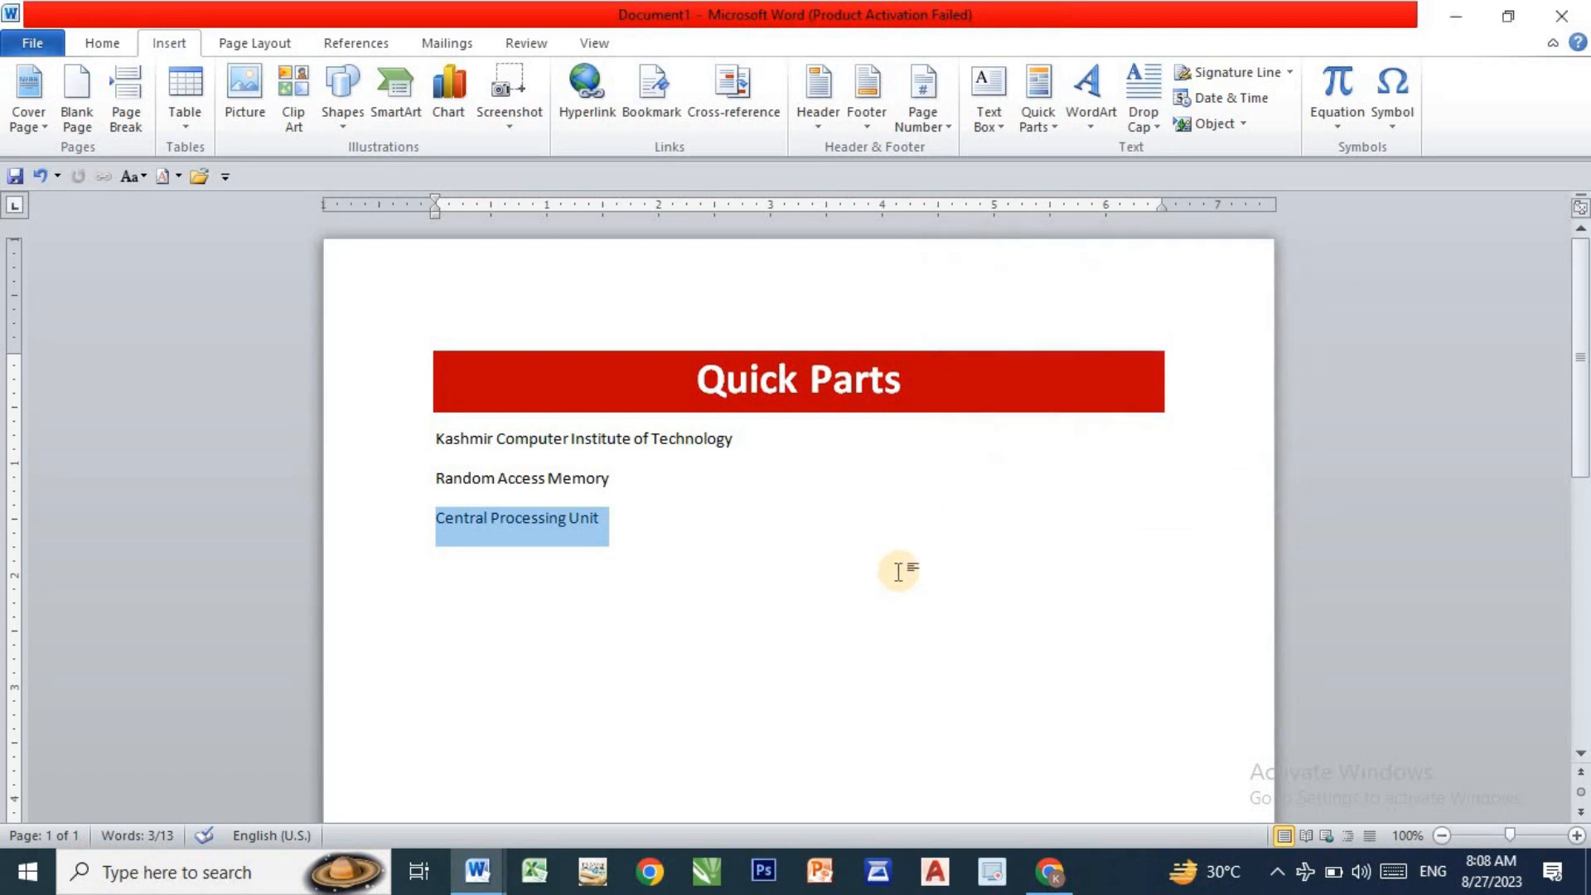
- Select the three phrase lines below the Quick Parts heading
click(845, 600)
drag(685, 564, 367, 456)
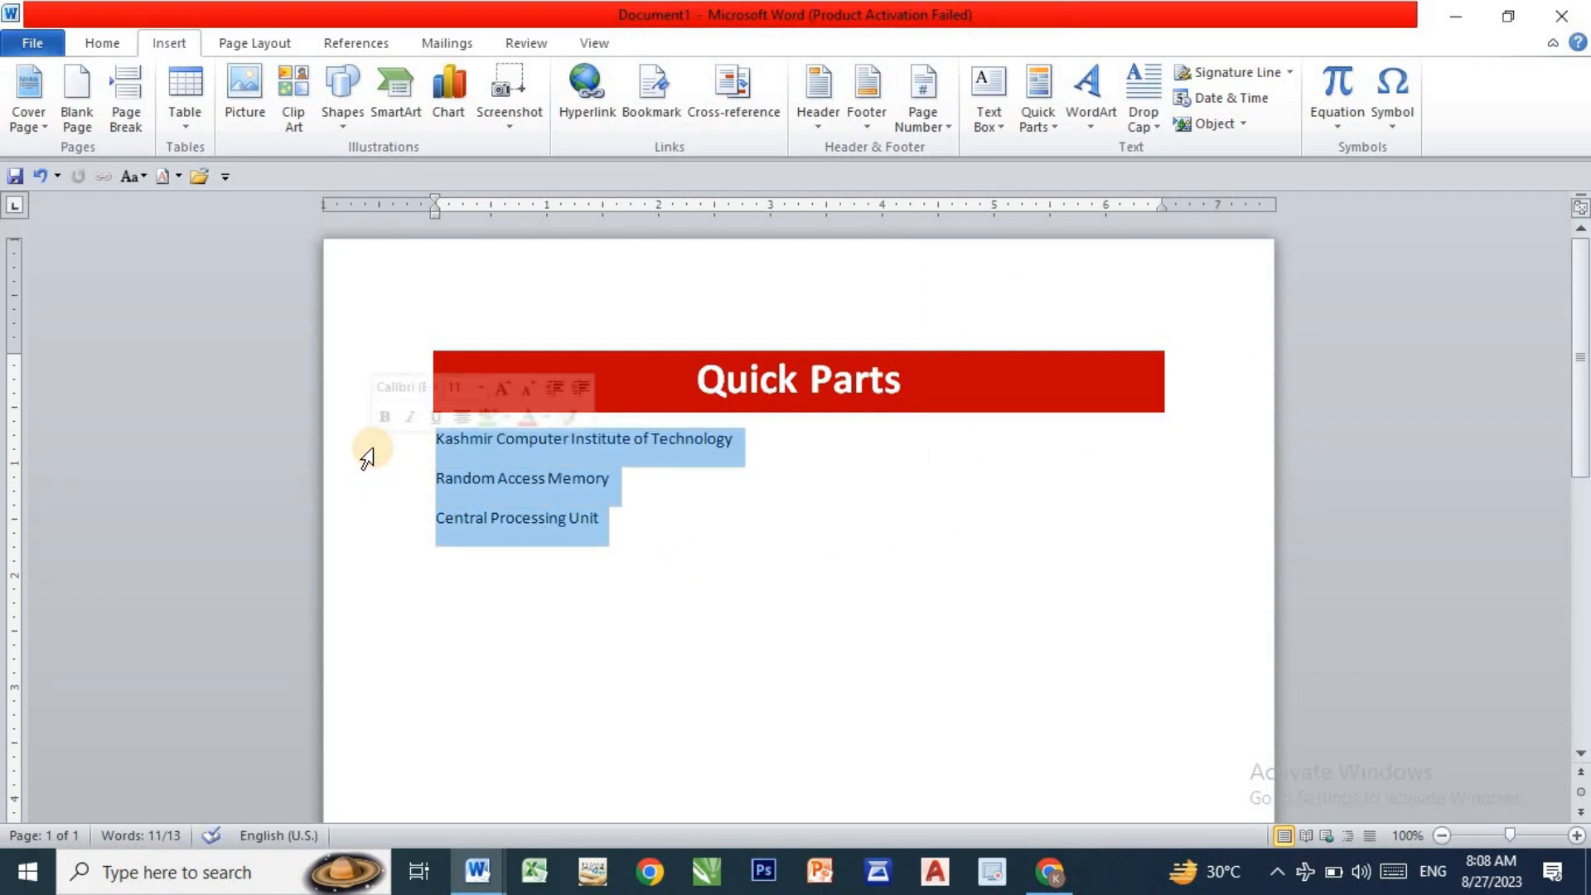
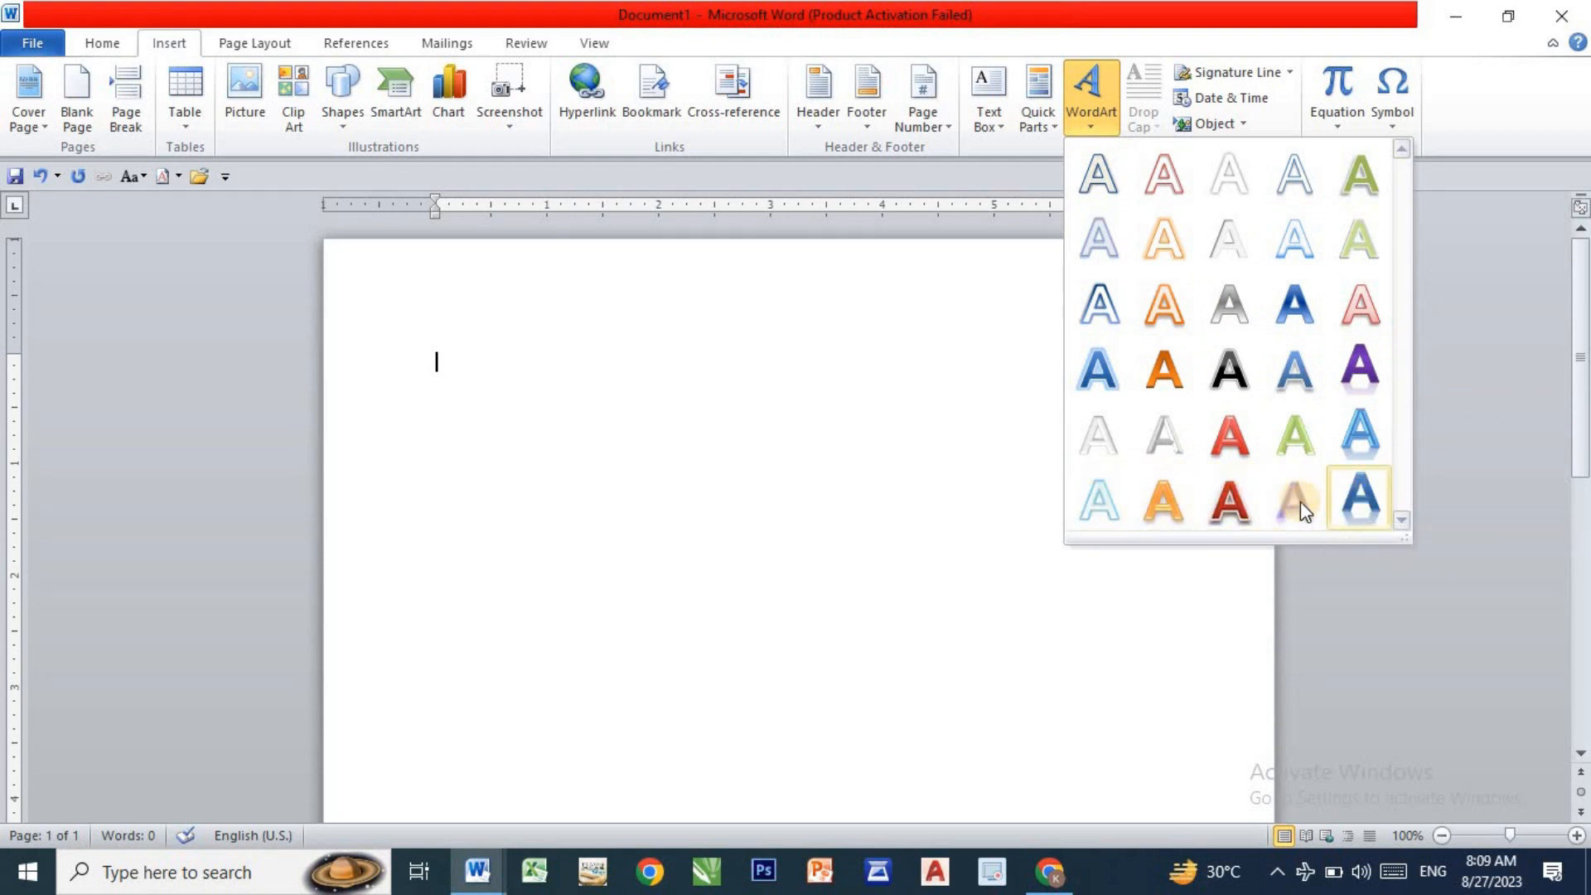
- Insert WordArt in a dark red bevelled style reading "Pakistan" and give its box the glossy aqua shape style
click(1235, 498)
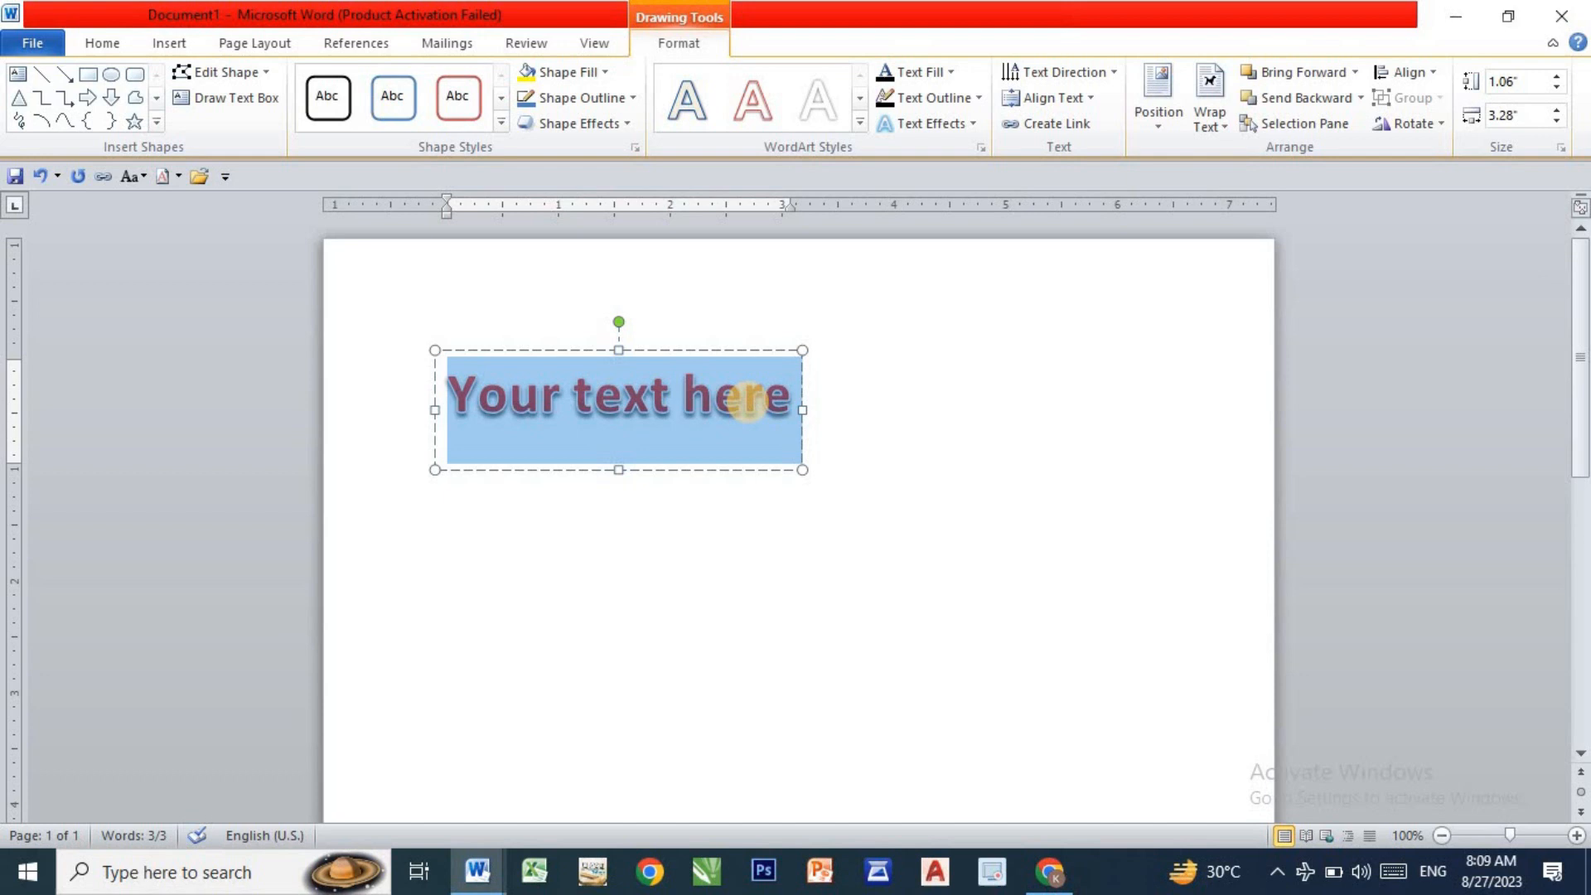
text(pakistan)
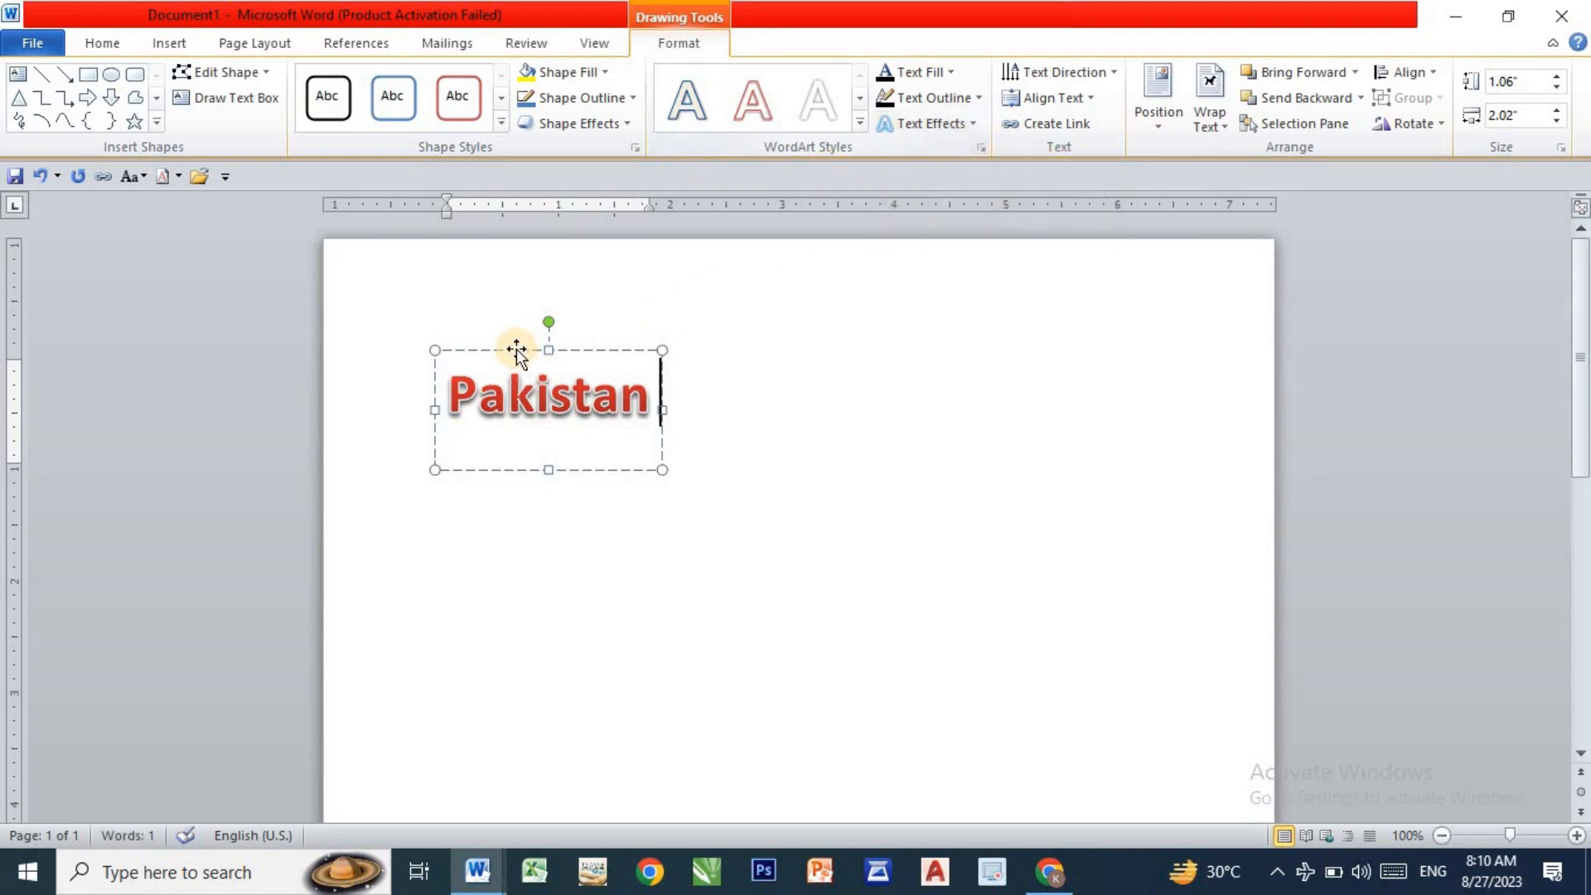
click(623, 353)
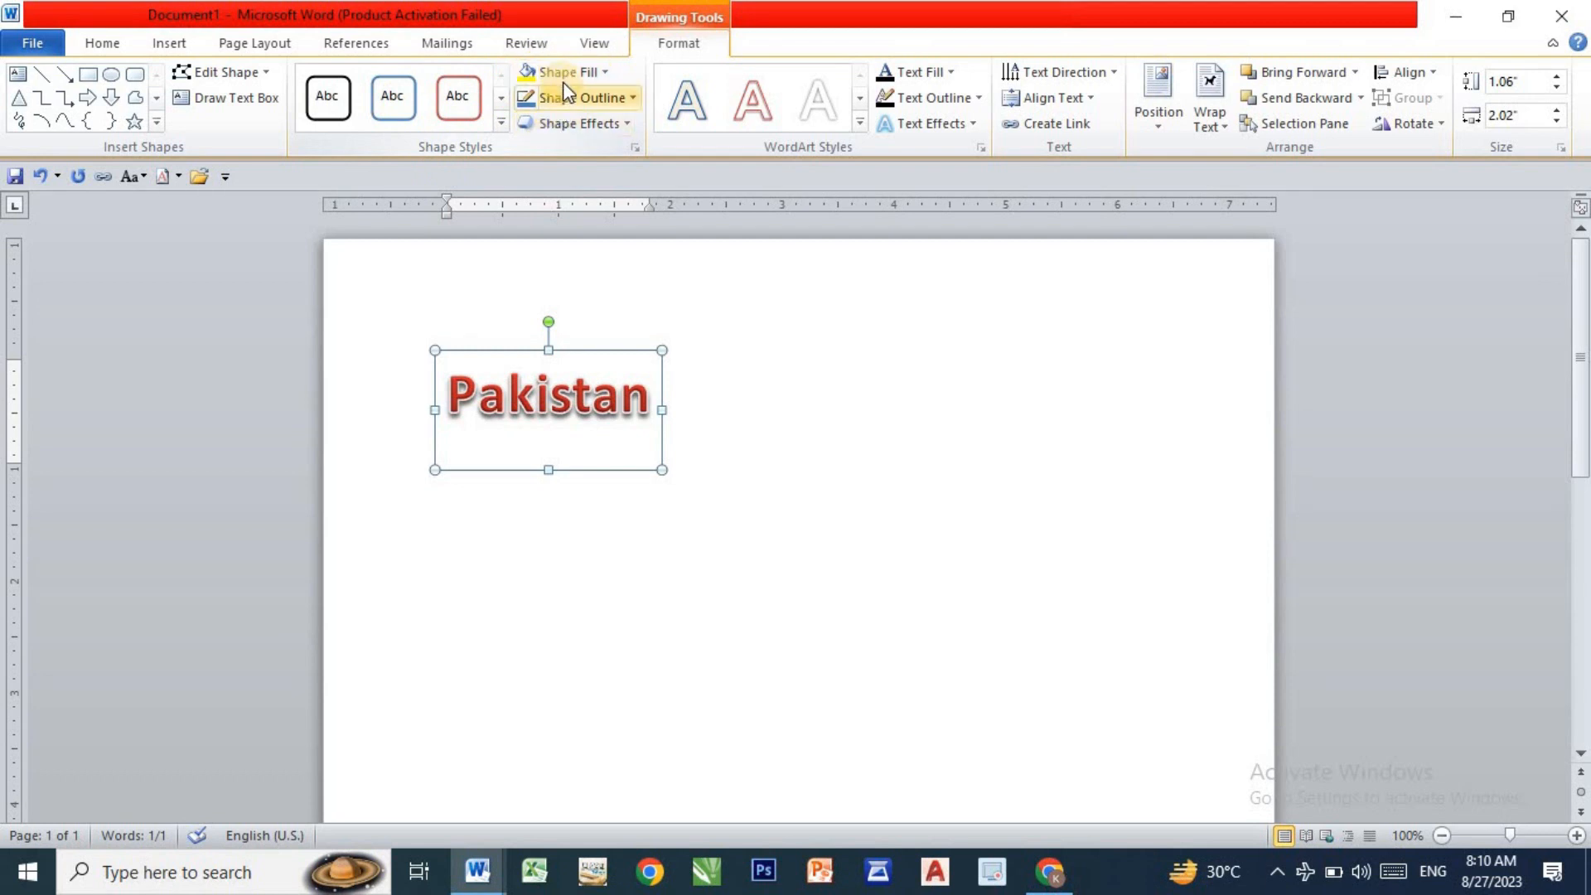
click(500, 122)
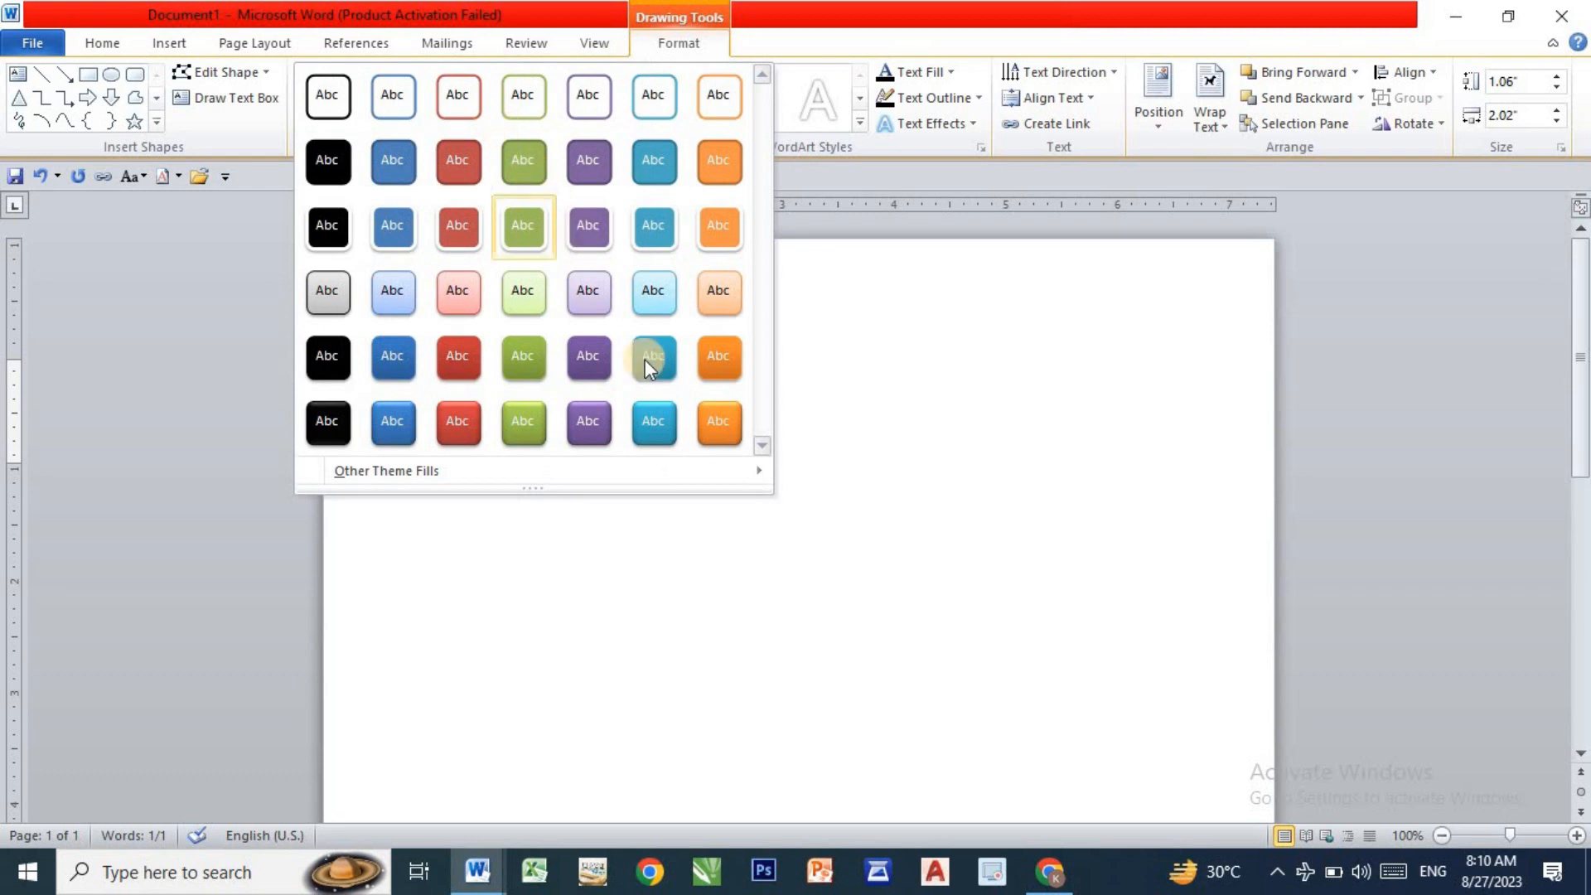
click(654, 421)
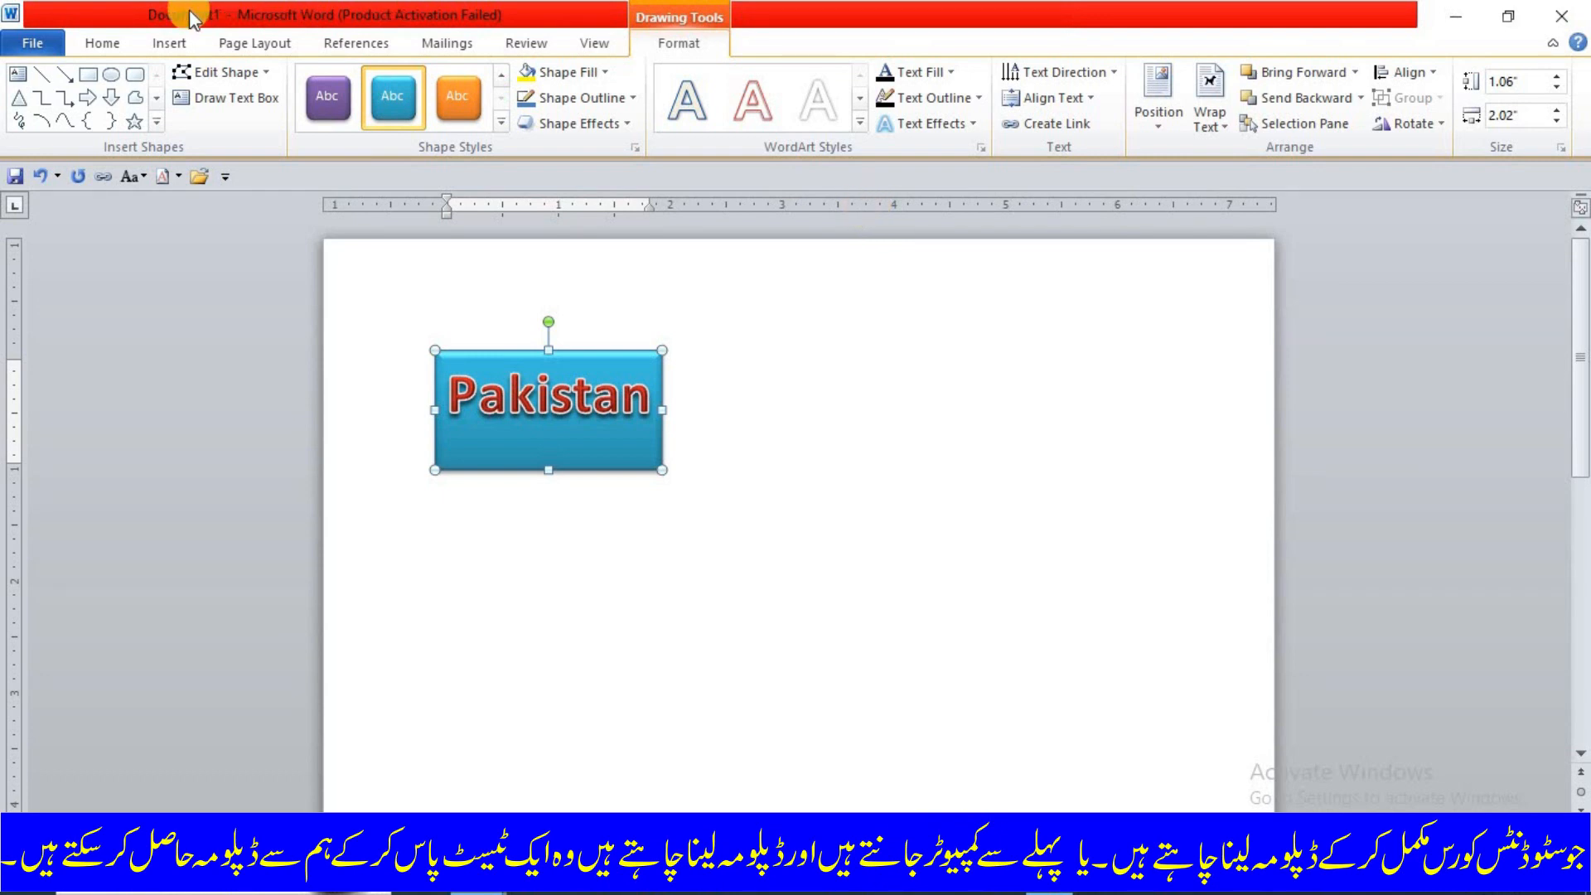
- Delete the Pakistan WordArt and generate sample paragraphs on the blank page with =rand(3,8)
click(184, 37)
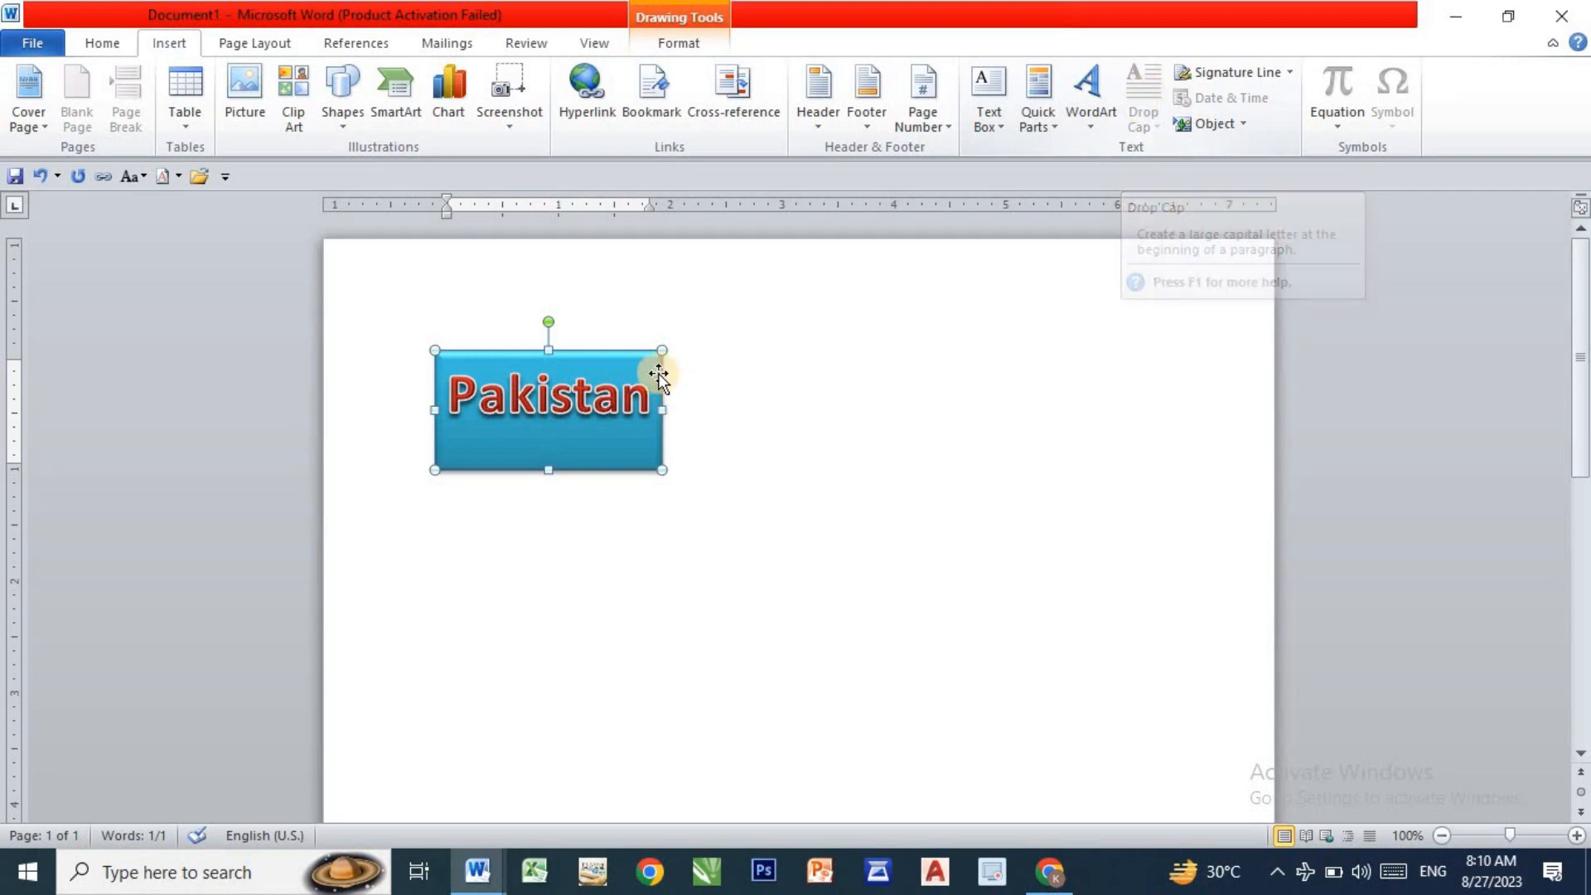
key(Delete)
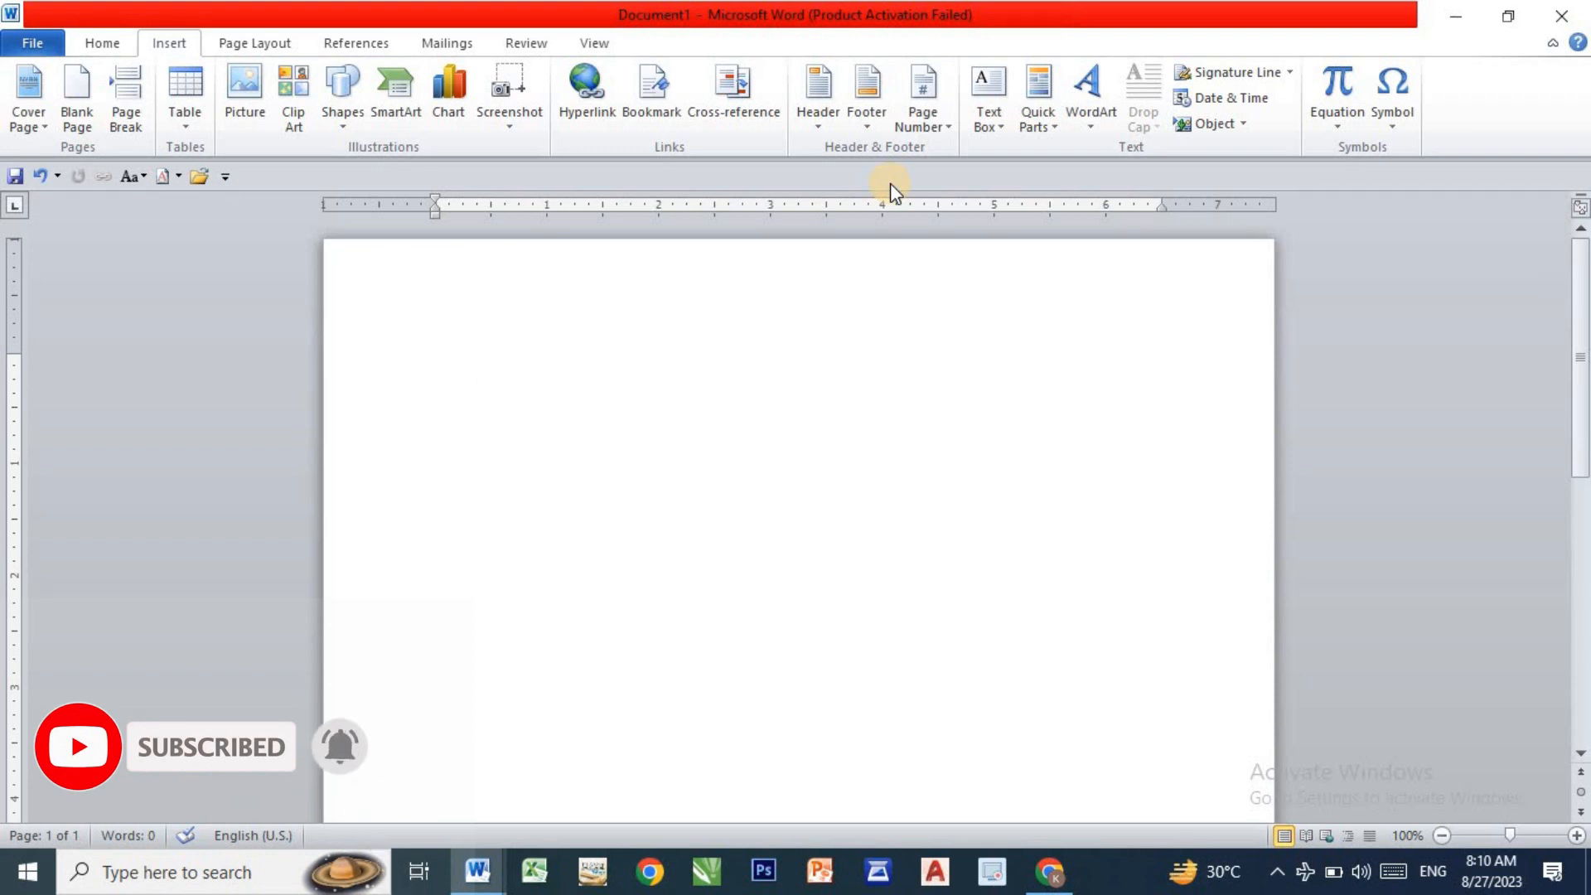
text(=)
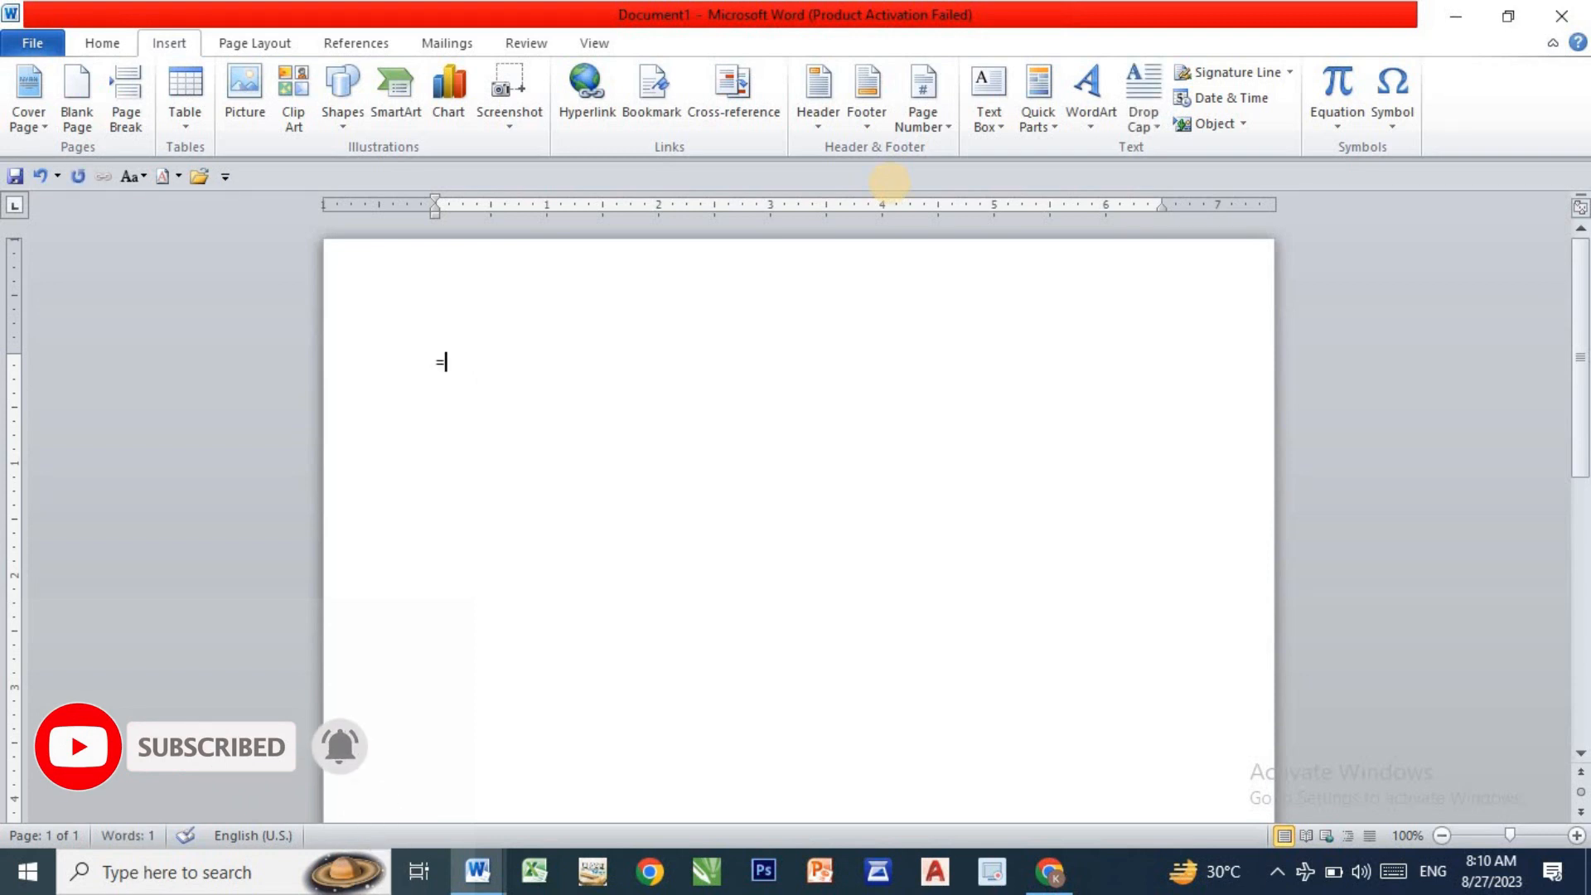
text(rand()
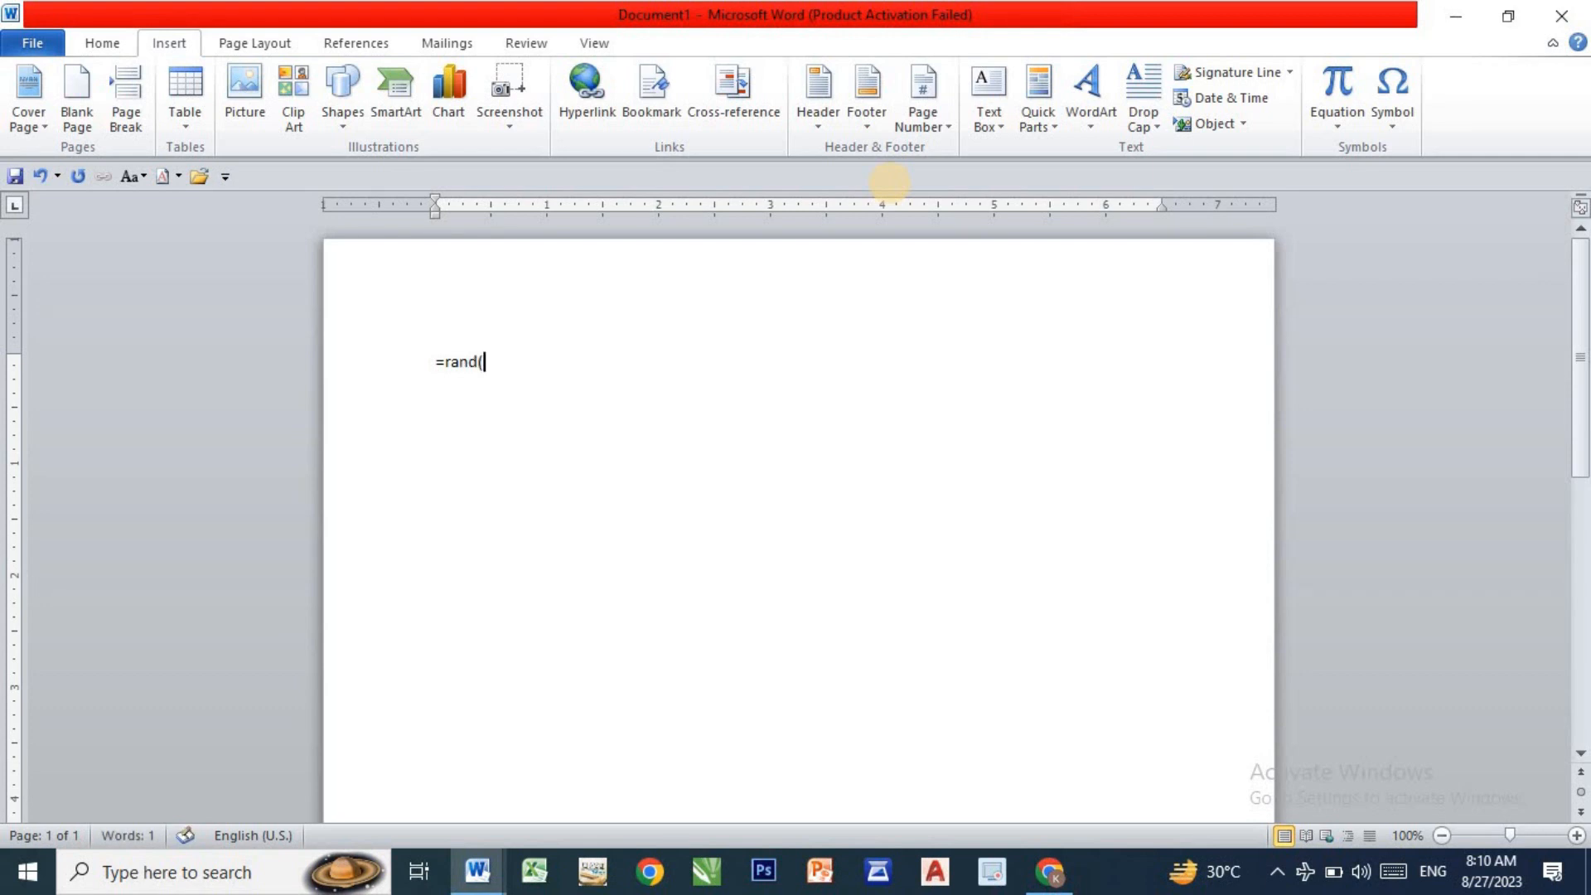
text(3,8))
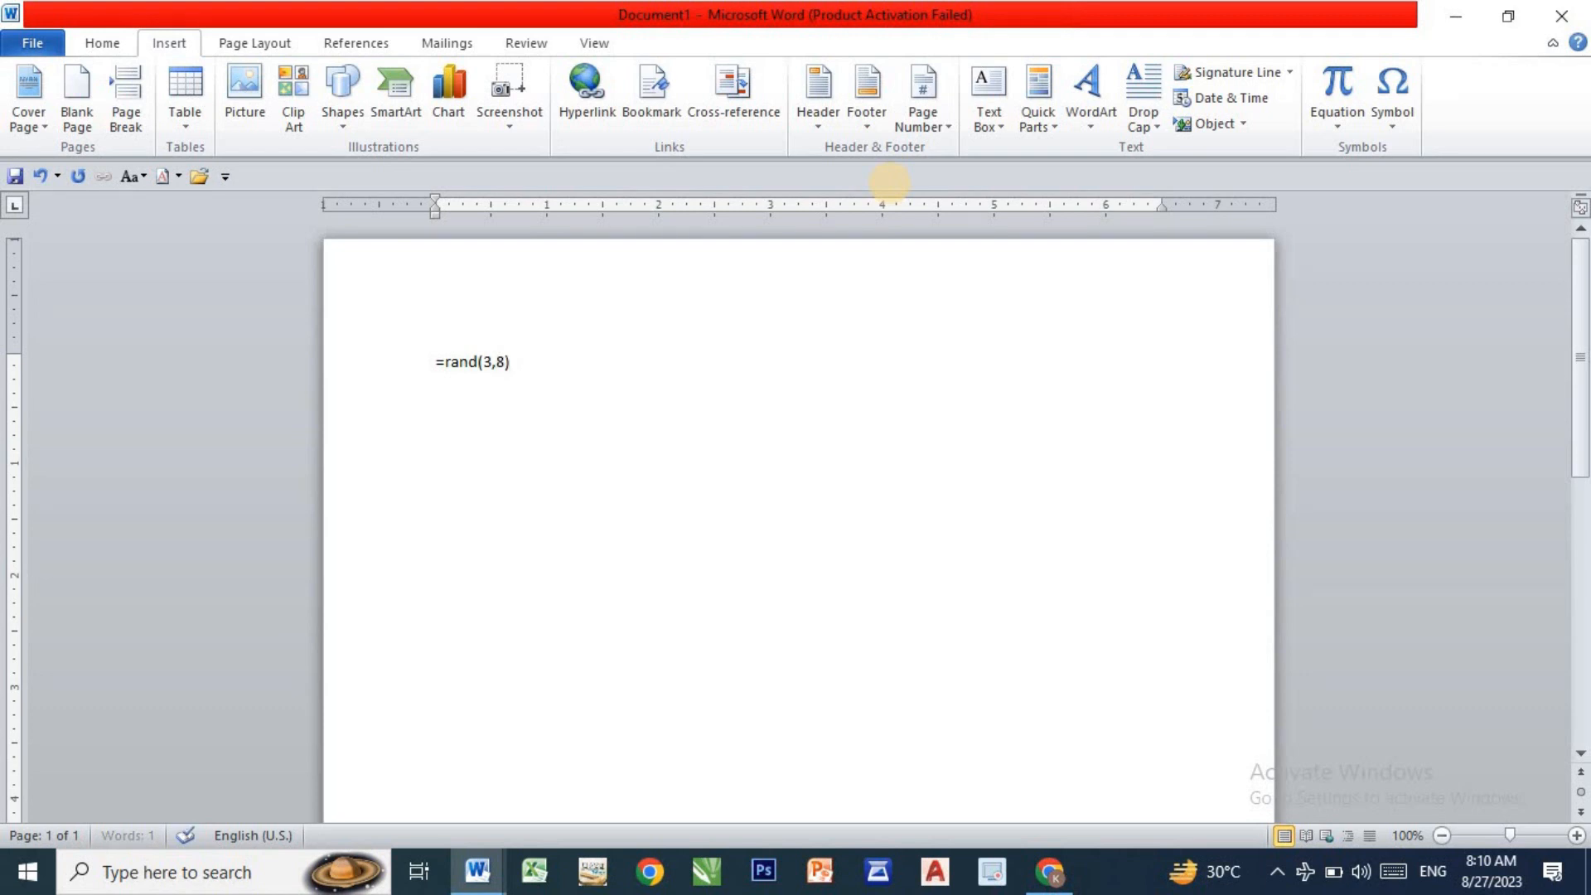
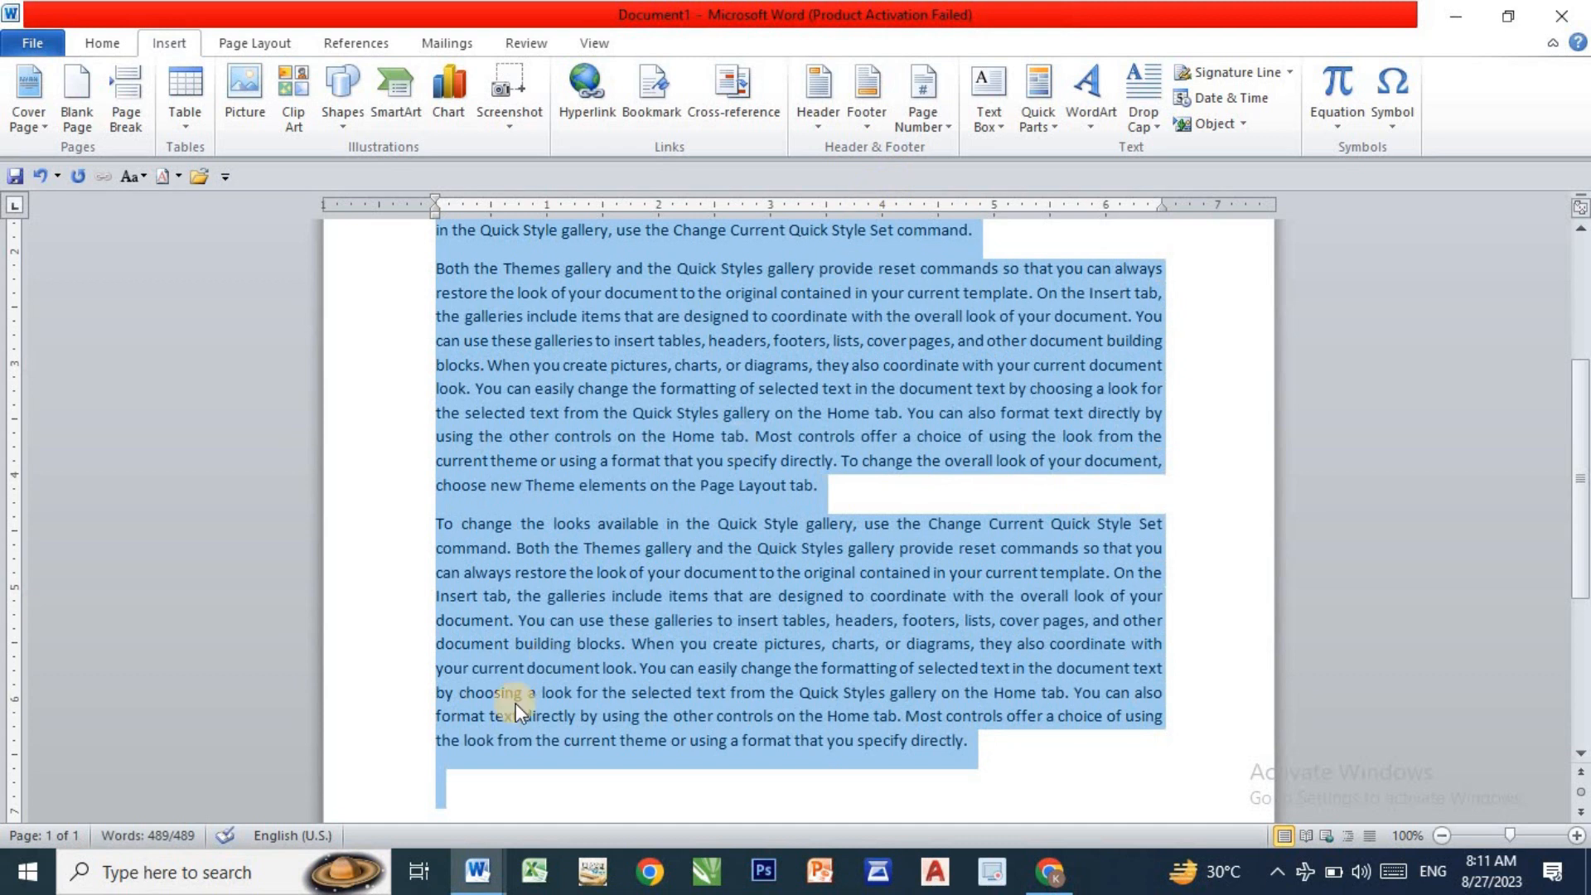
click(451, 794)
scroll(551, 678, up, 5)
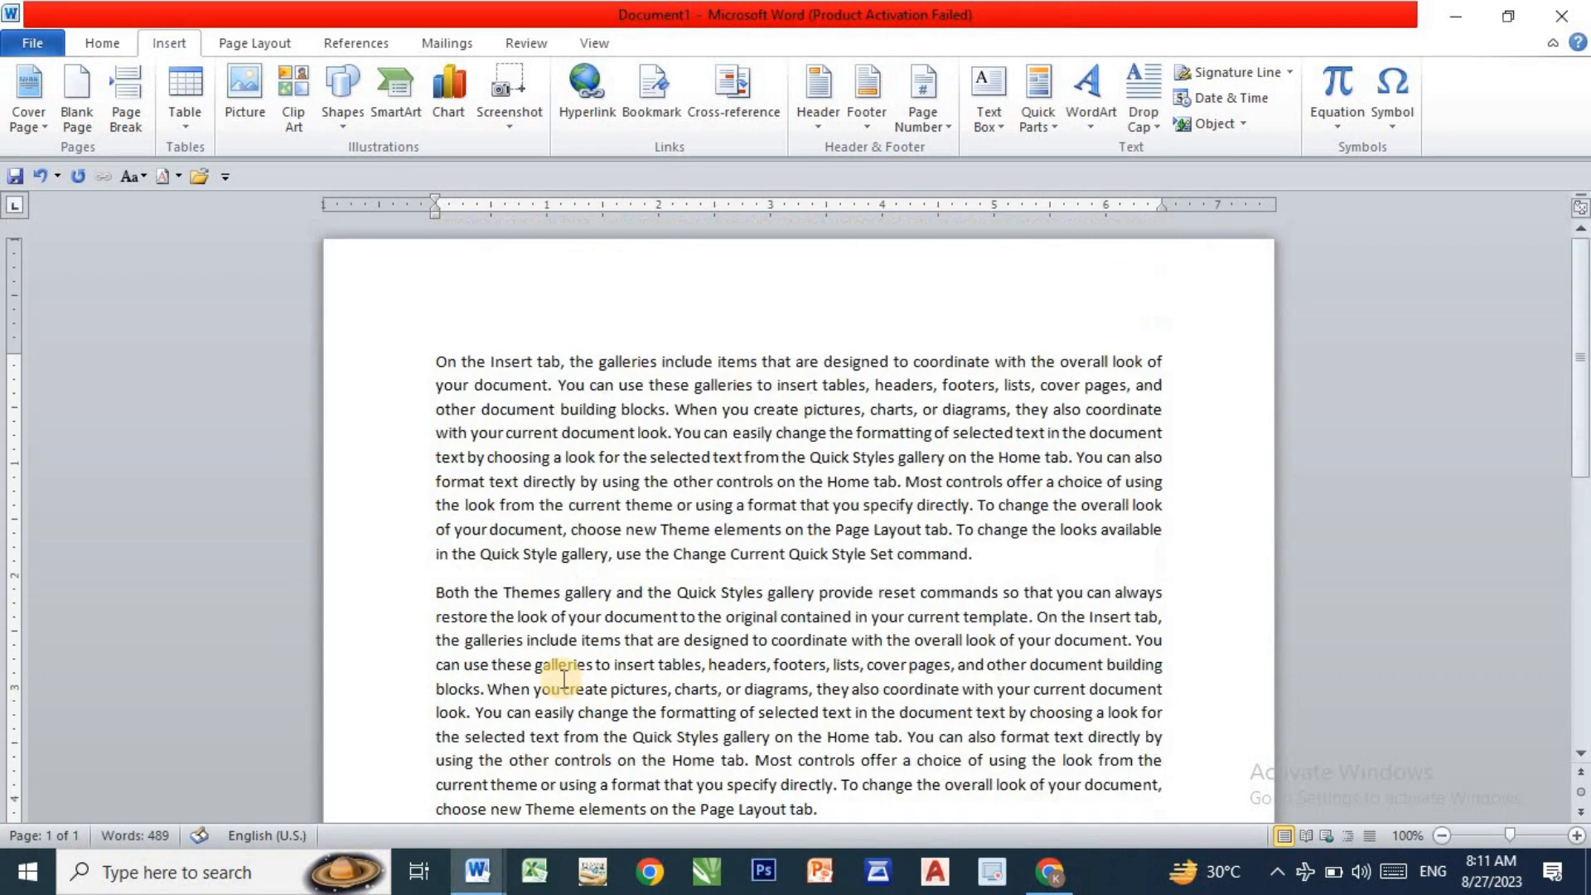
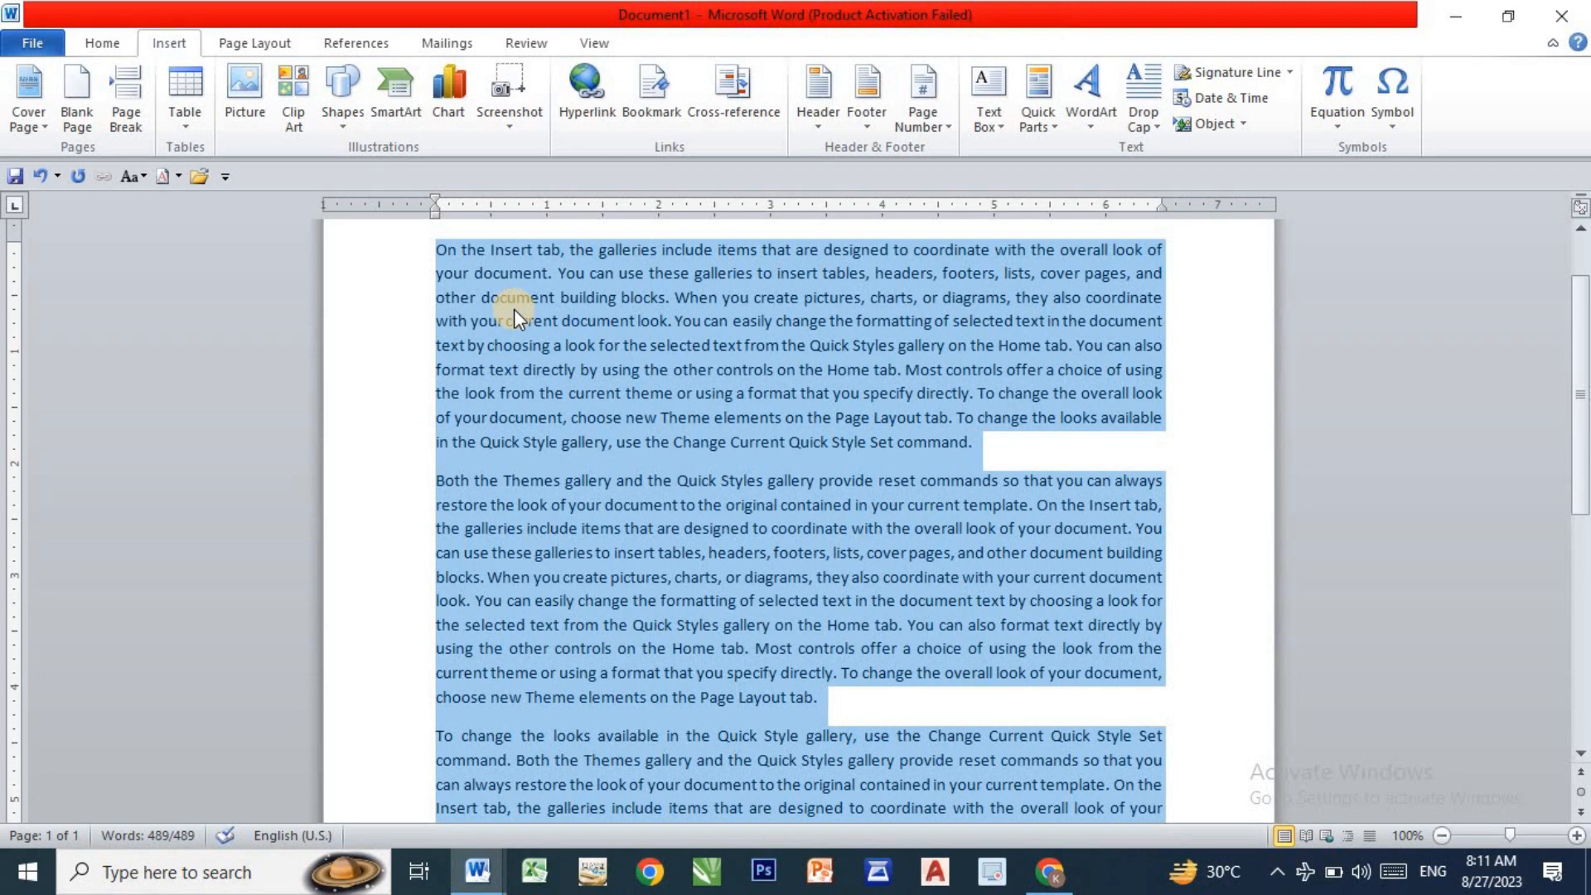
- Set the line spacing of all the sample text to 1.0 and reduce its font size to 8
click(88, 43)
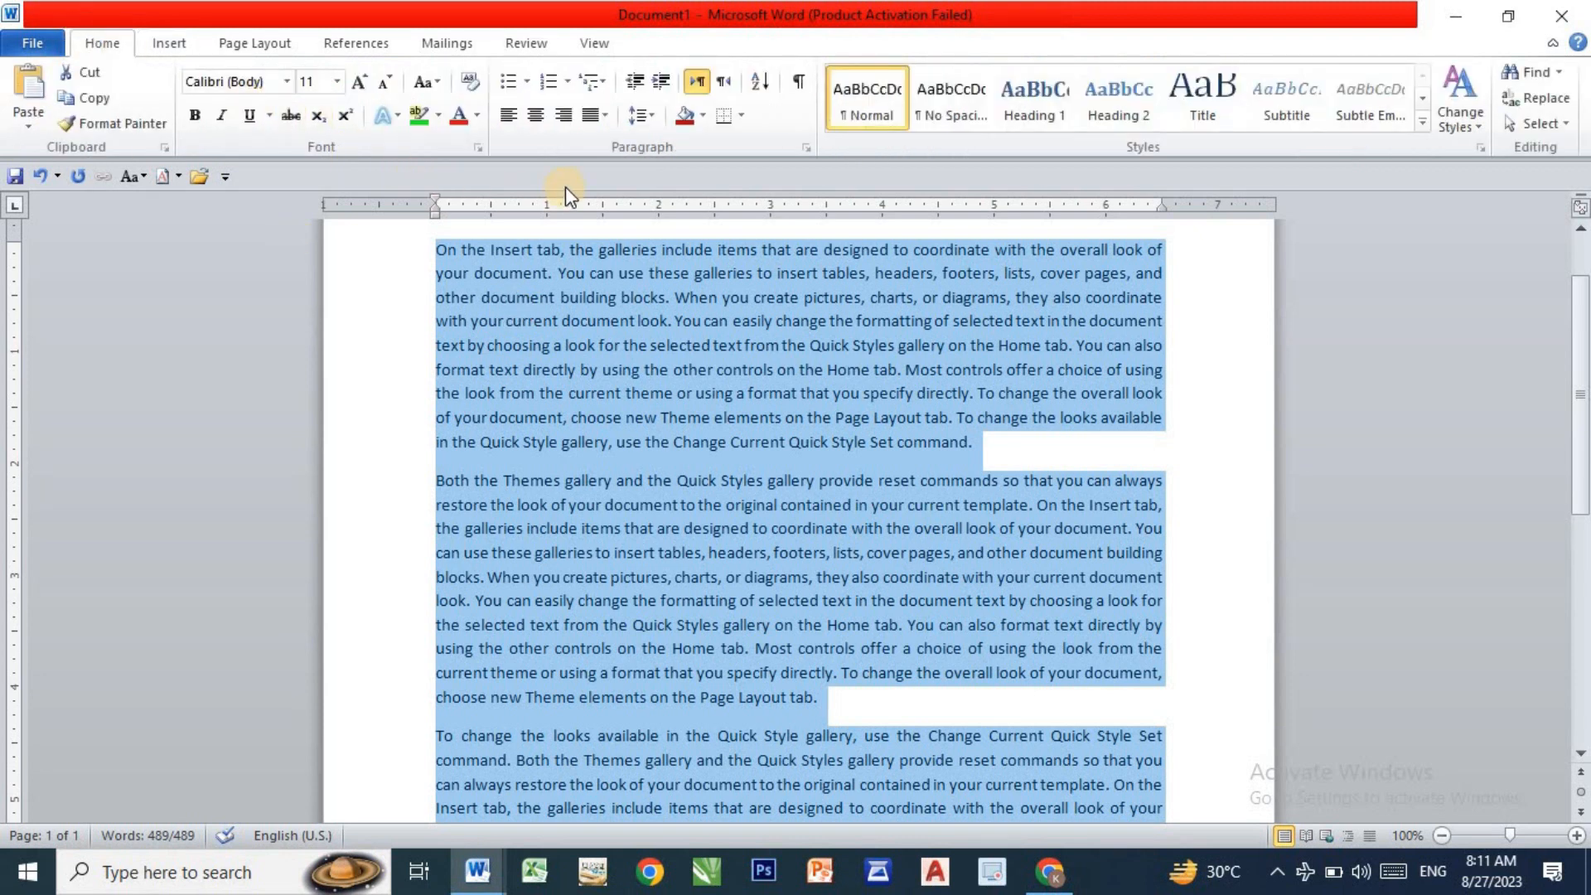
click(642, 117)
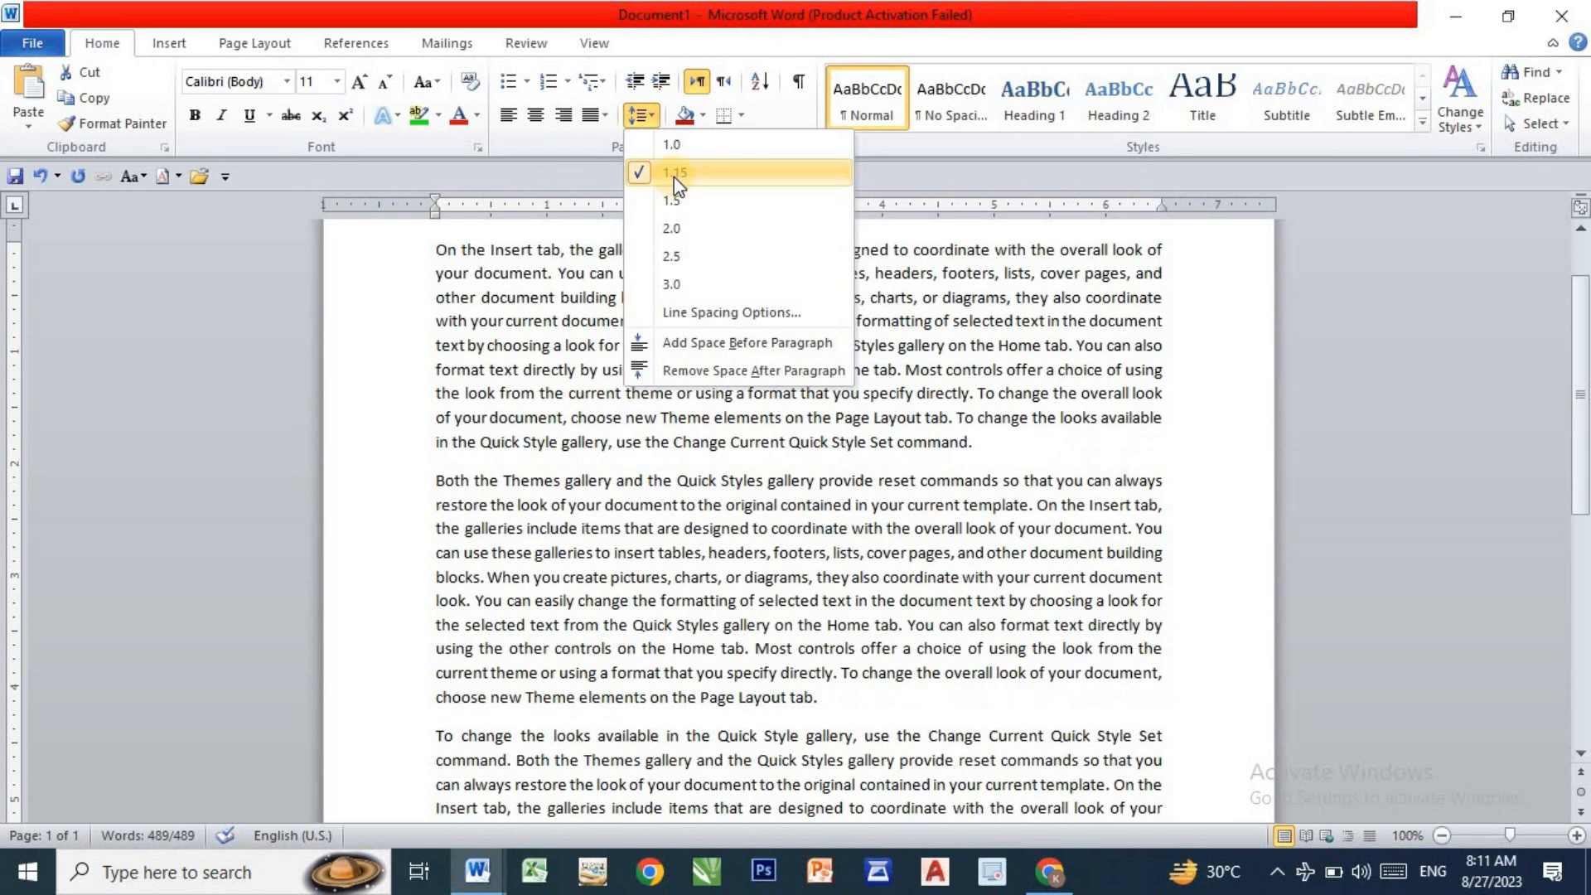
click(675, 151)
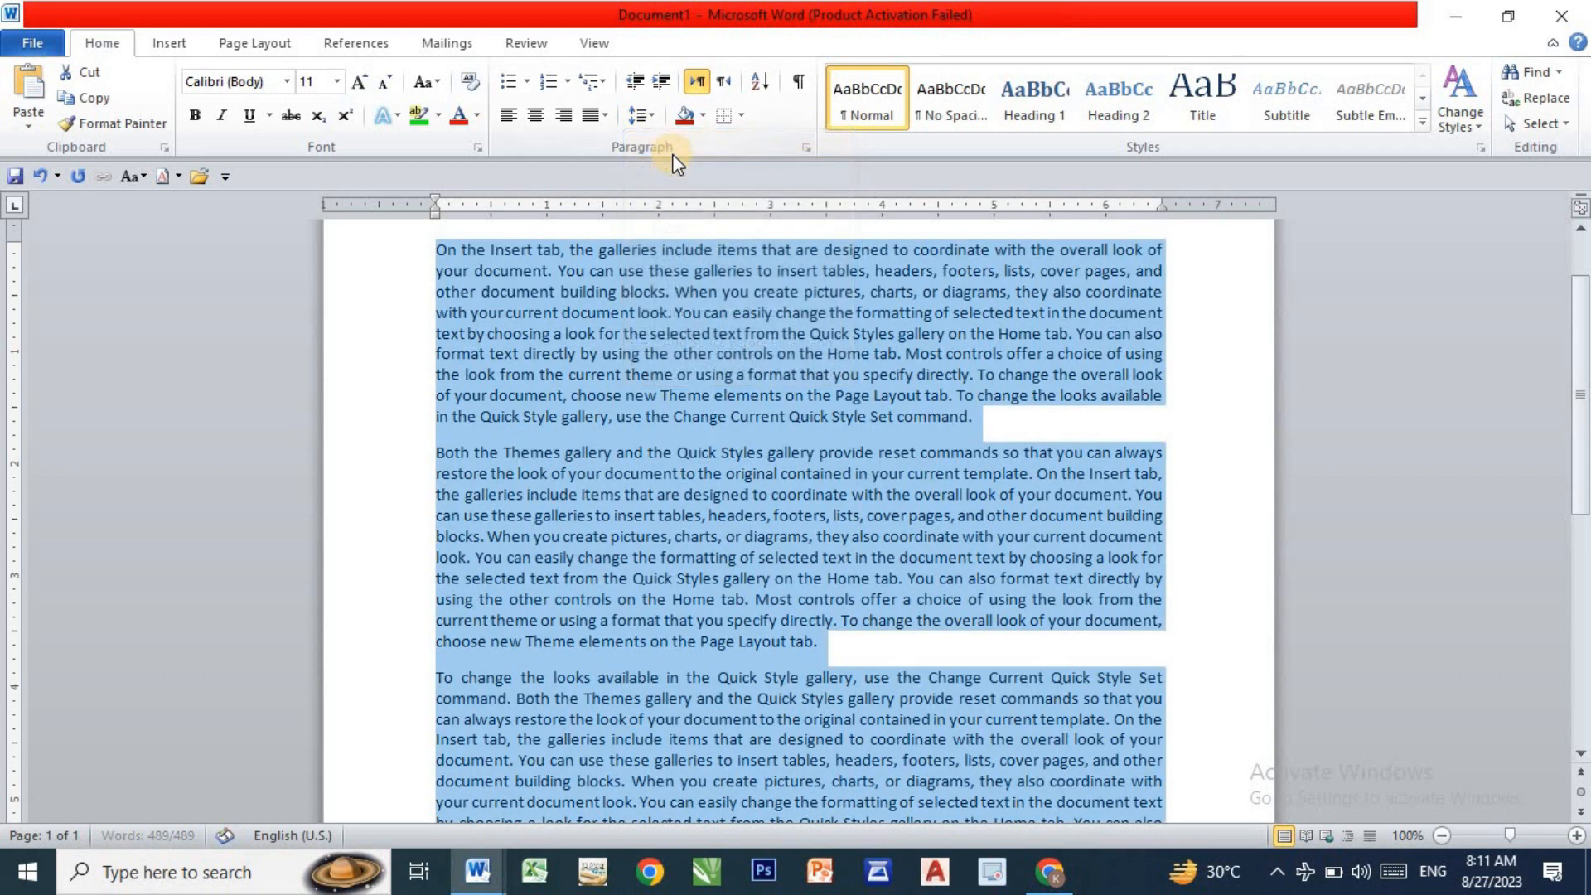
click(386, 83)
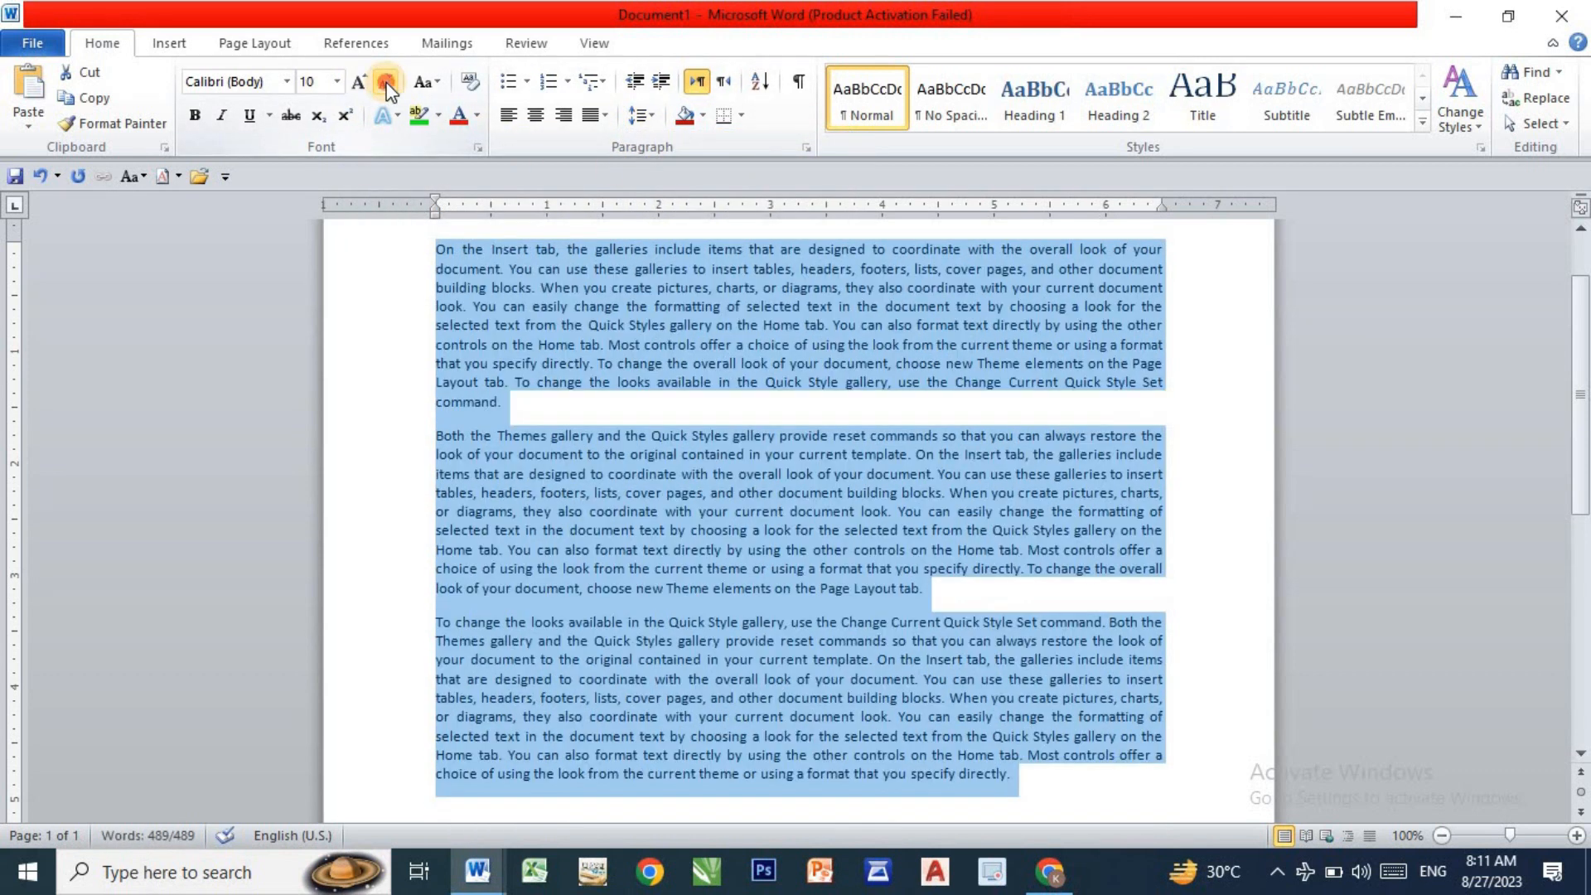
click(386, 83)
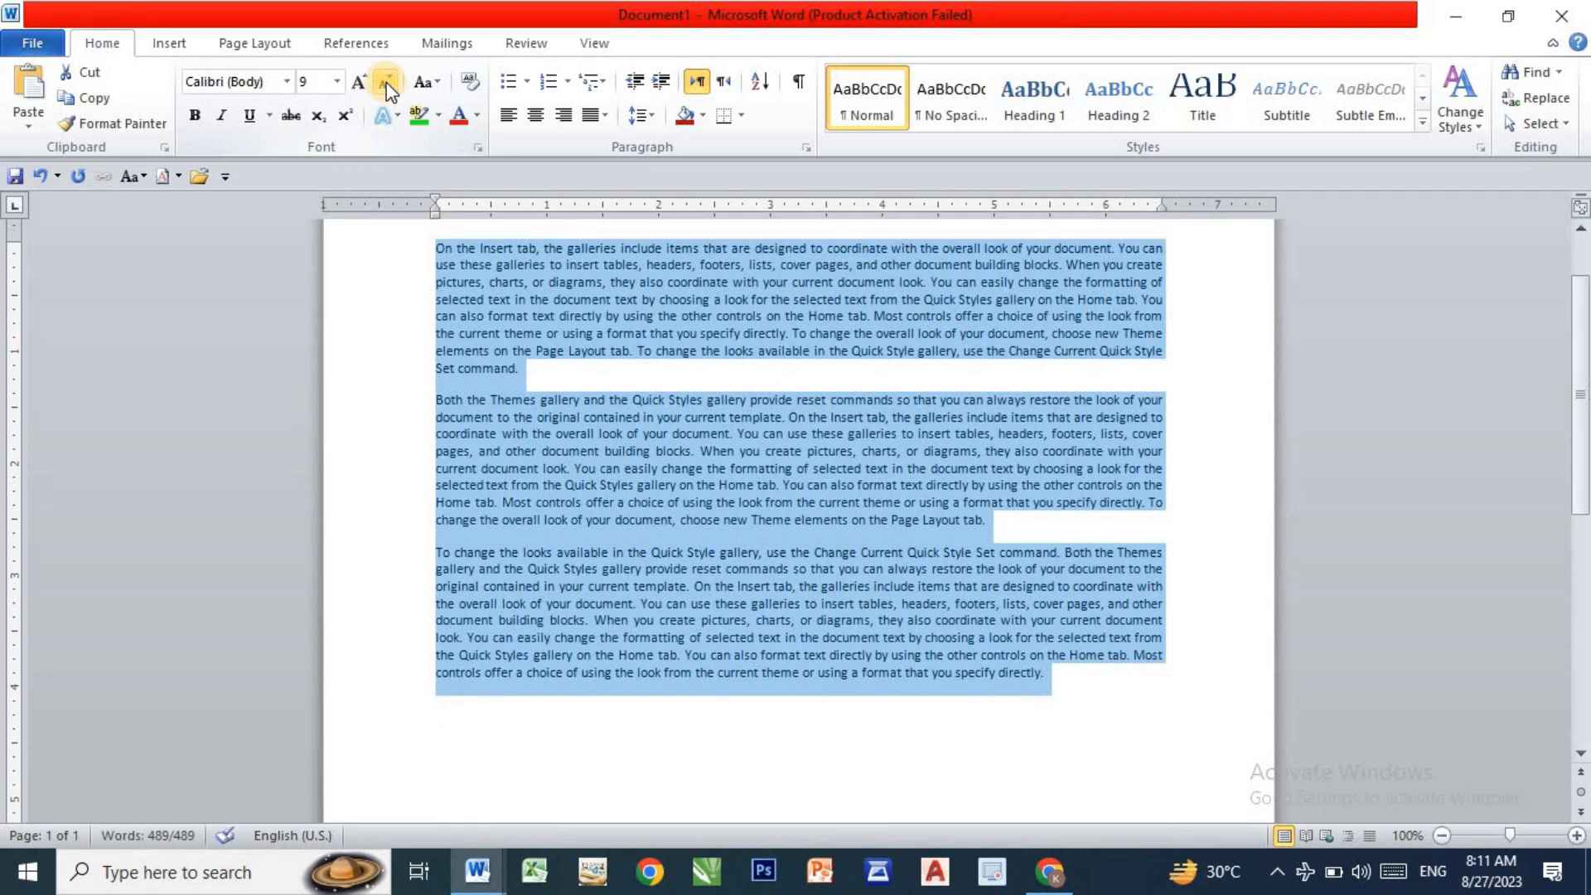
click(386, 83)
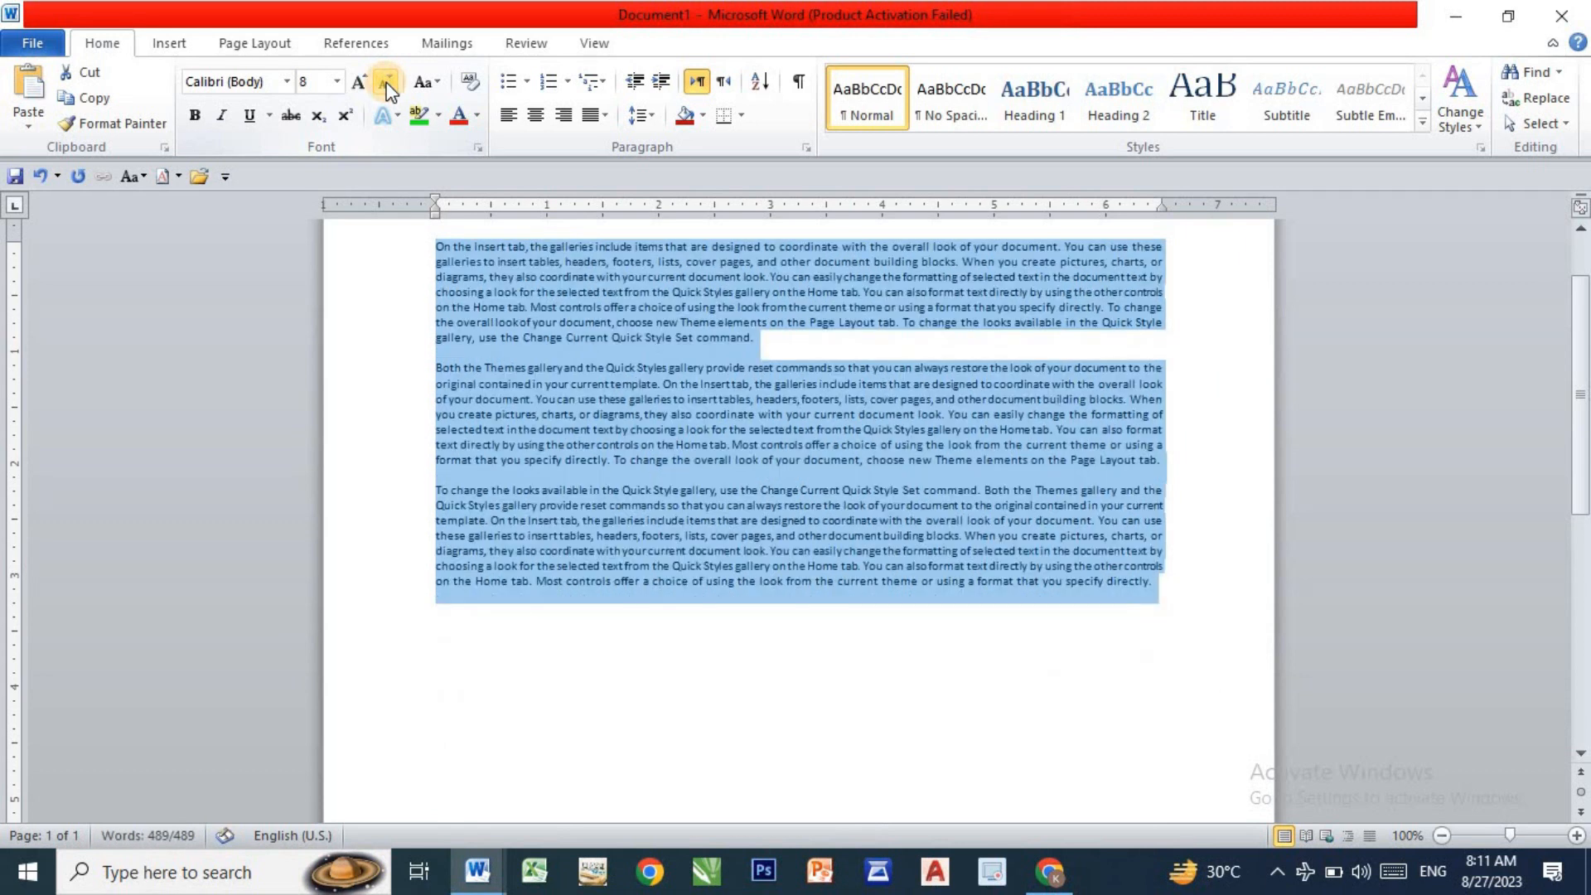
- Set the spacing after all the sample paragraphs to 0 pt and deselect the text
click(168, 46)
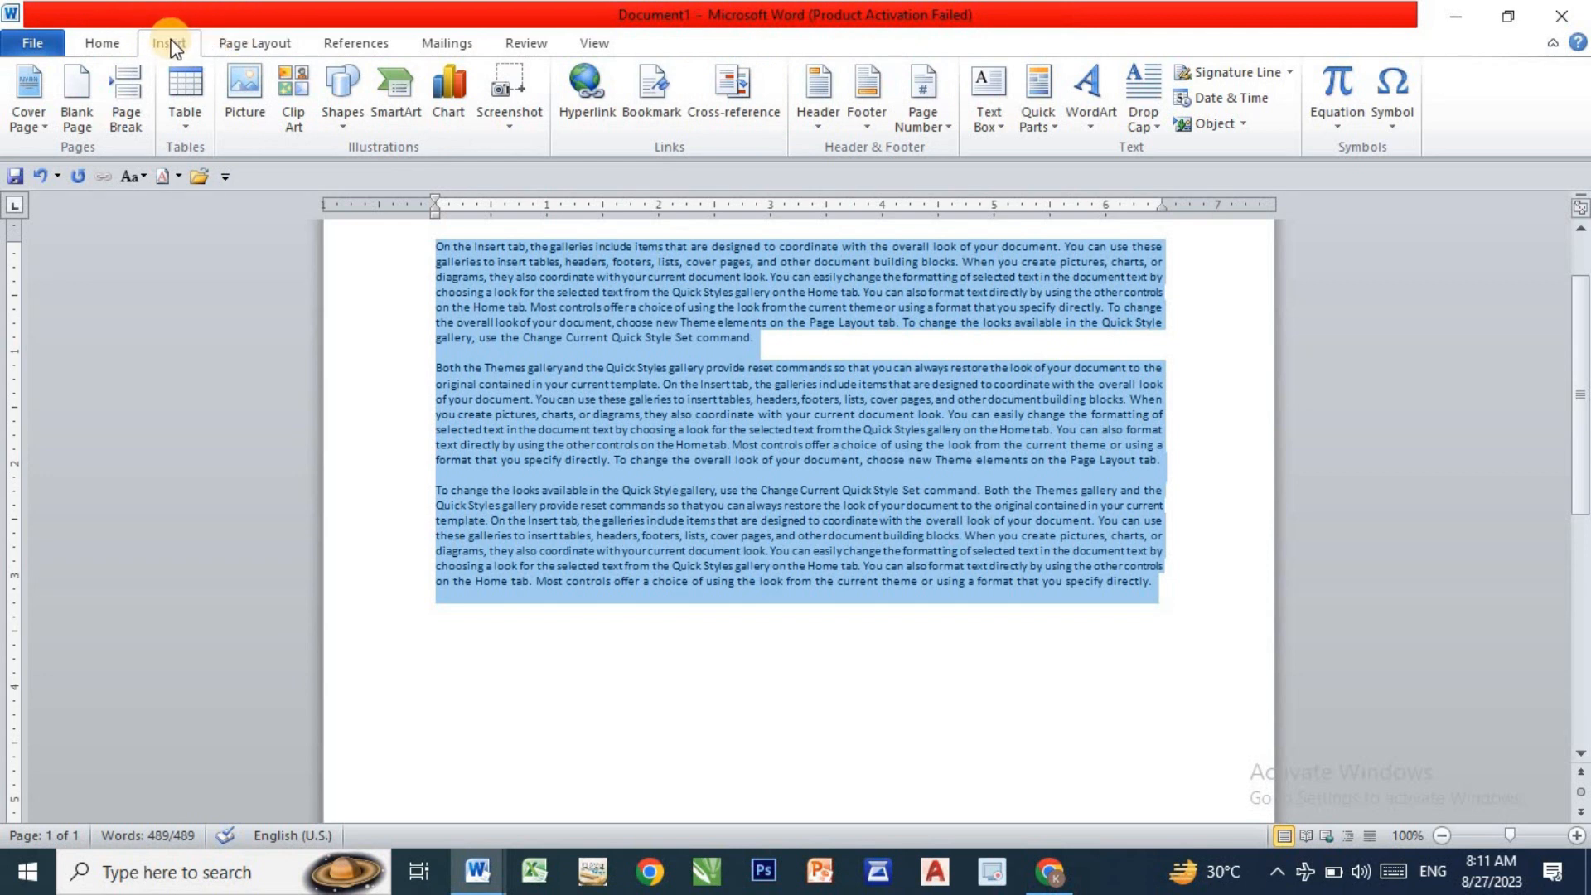
click(238, 44)
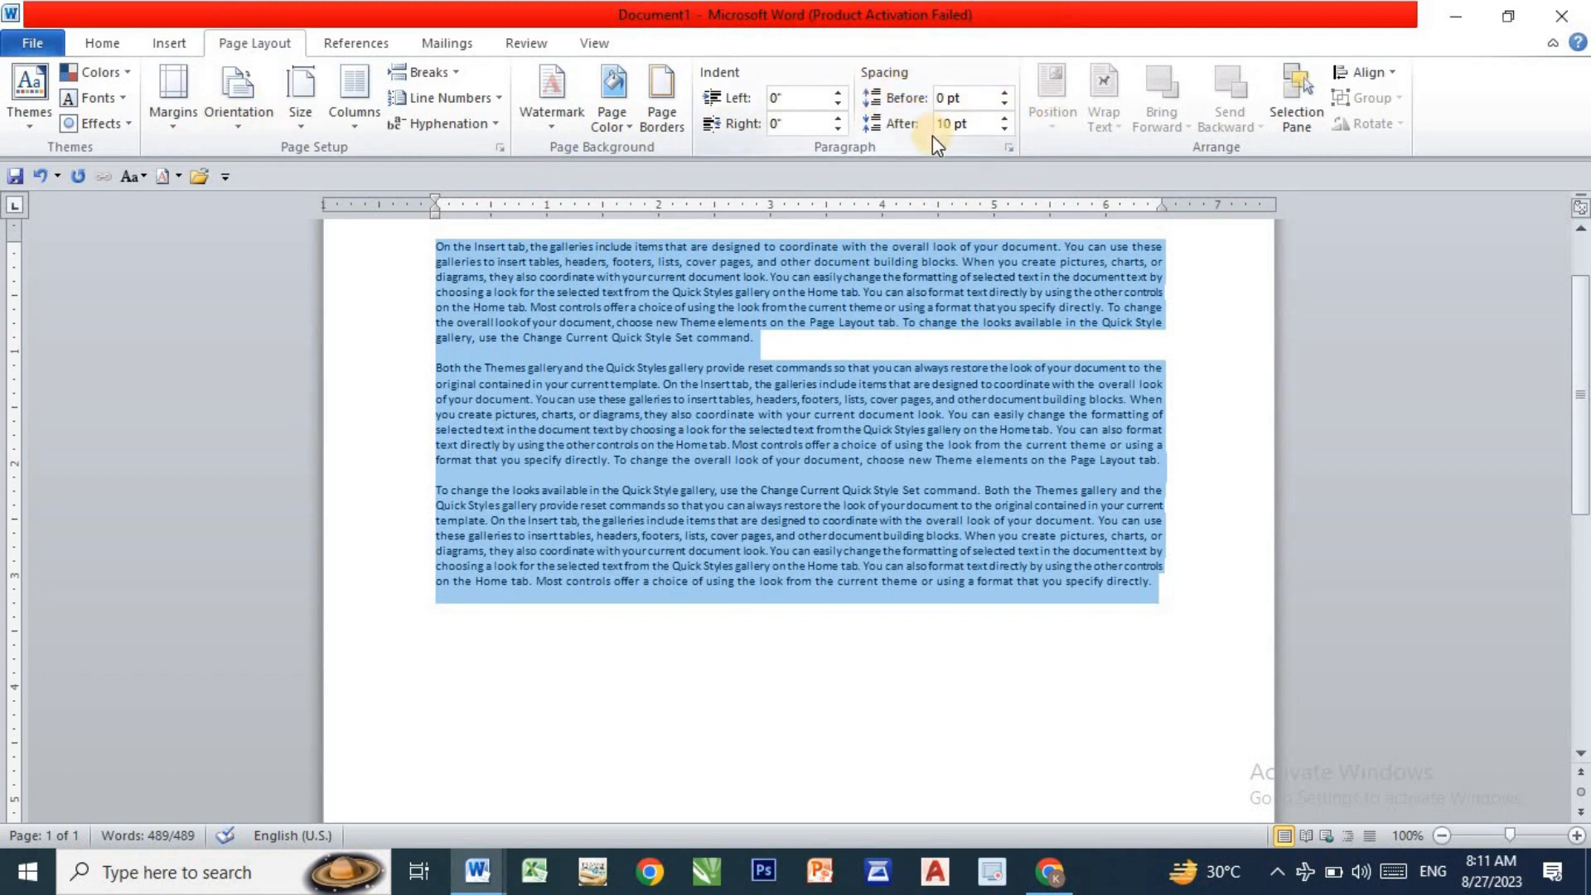
click(1003, 129)
click(1004, 129)
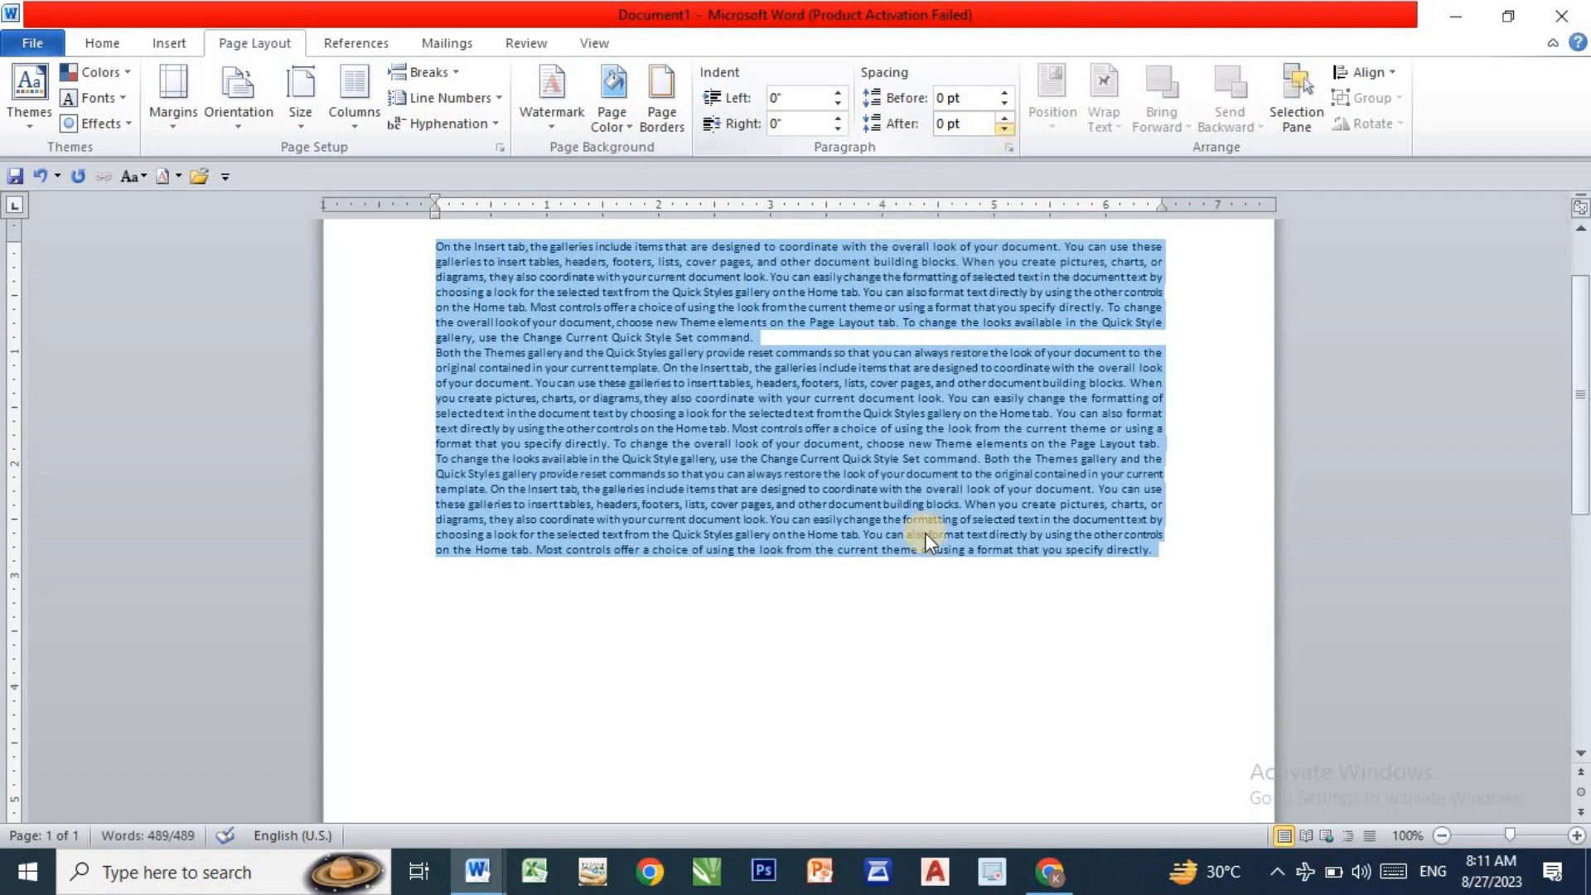
click(897, 581)
scroll(862, 459, up, 3)
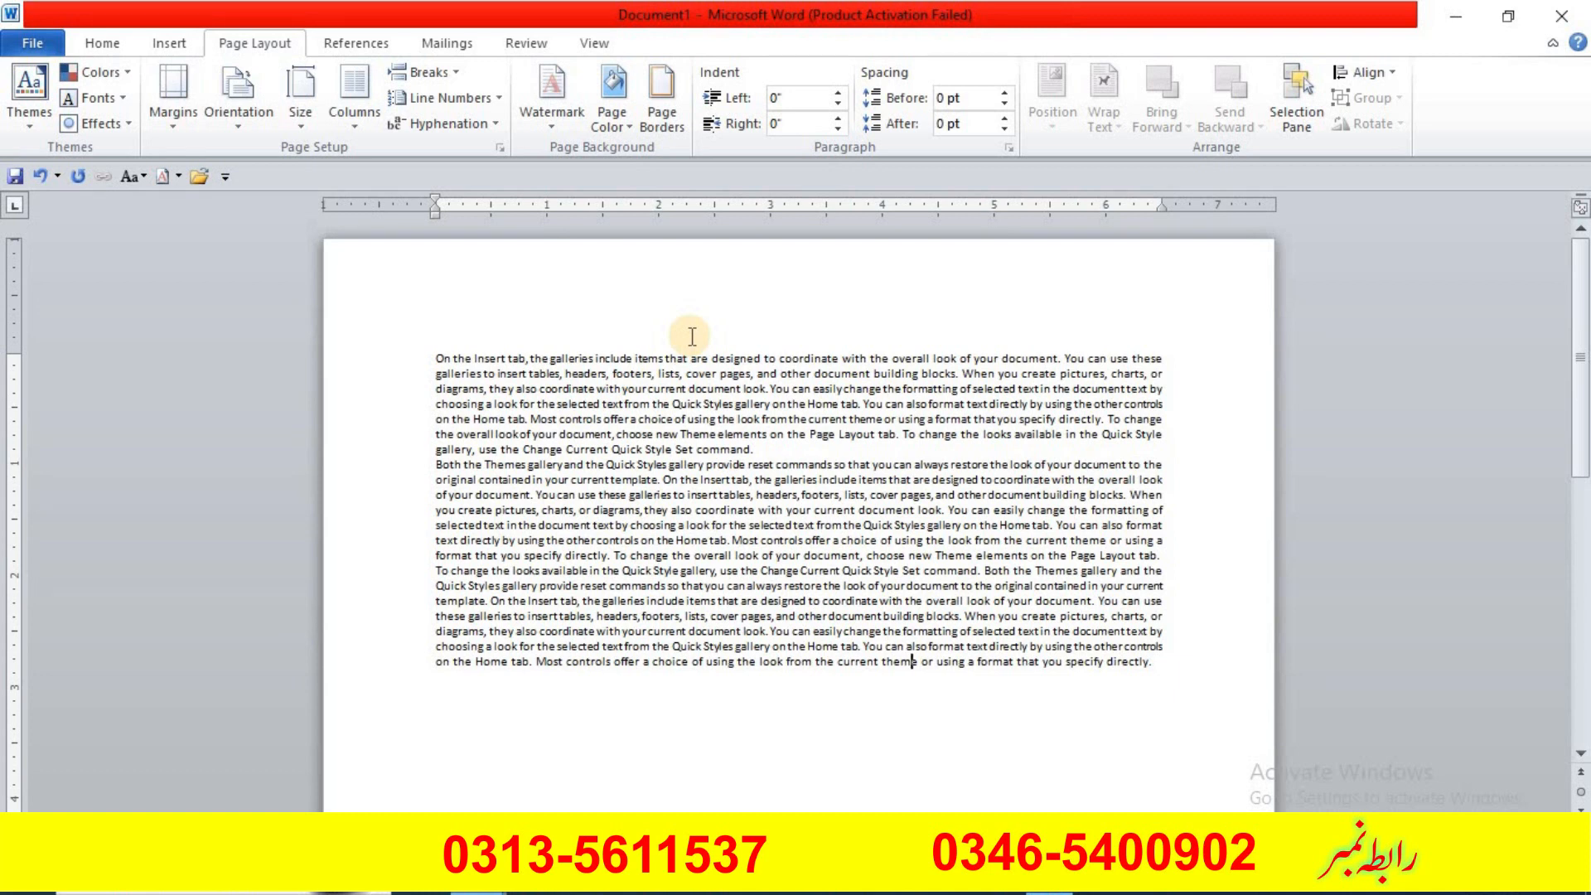
click(1175, 664)
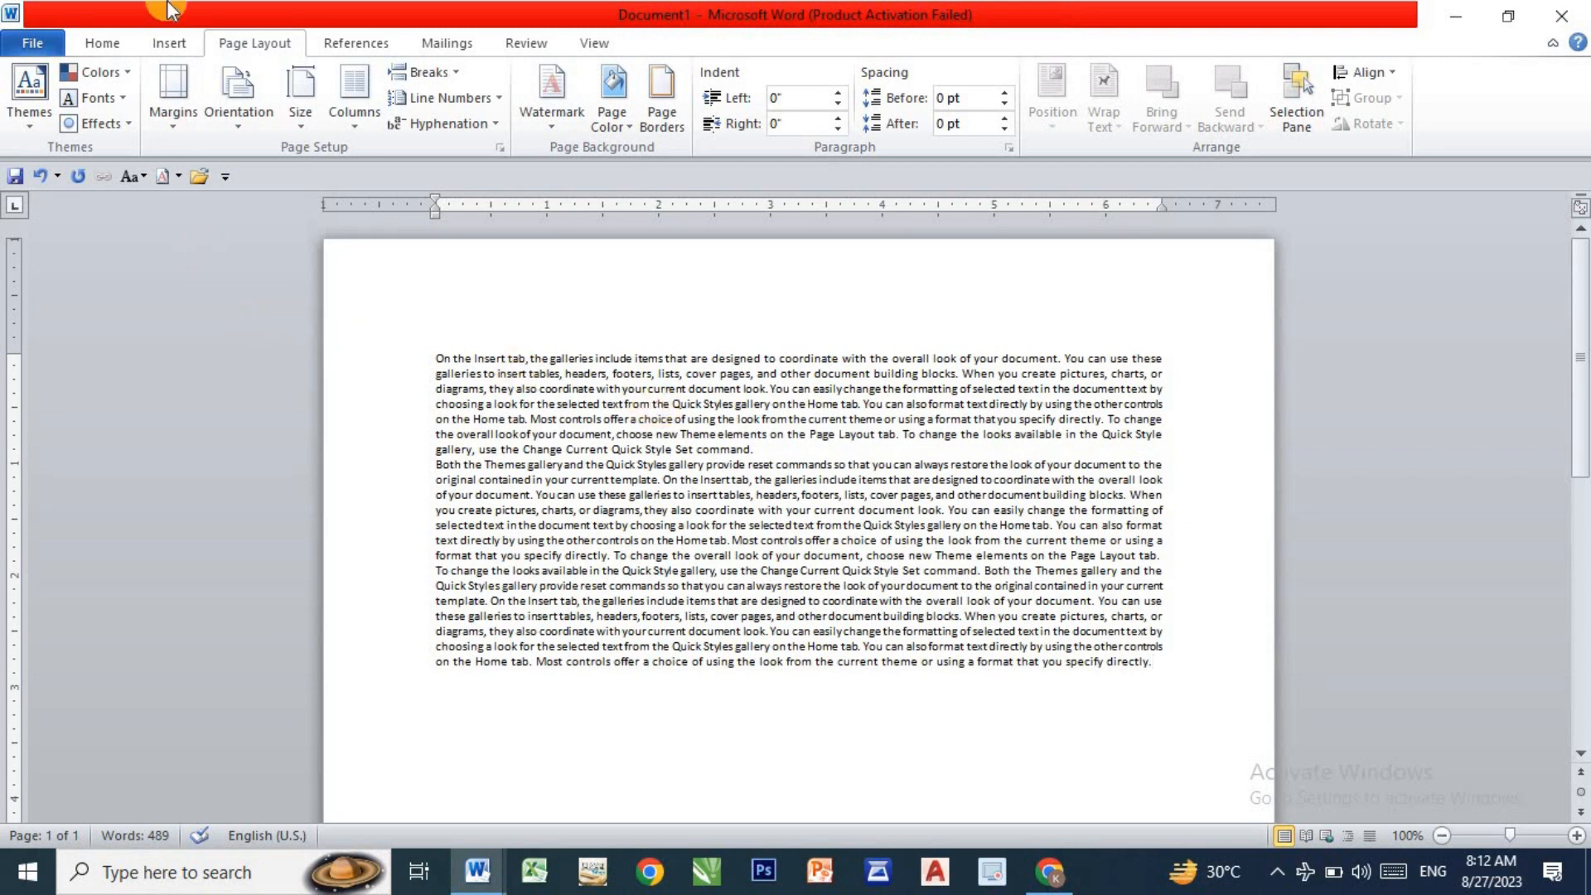
- Apply a Dropped drop cap to the first paragraph, beginning "On the Insert tab"
click(162, 43)
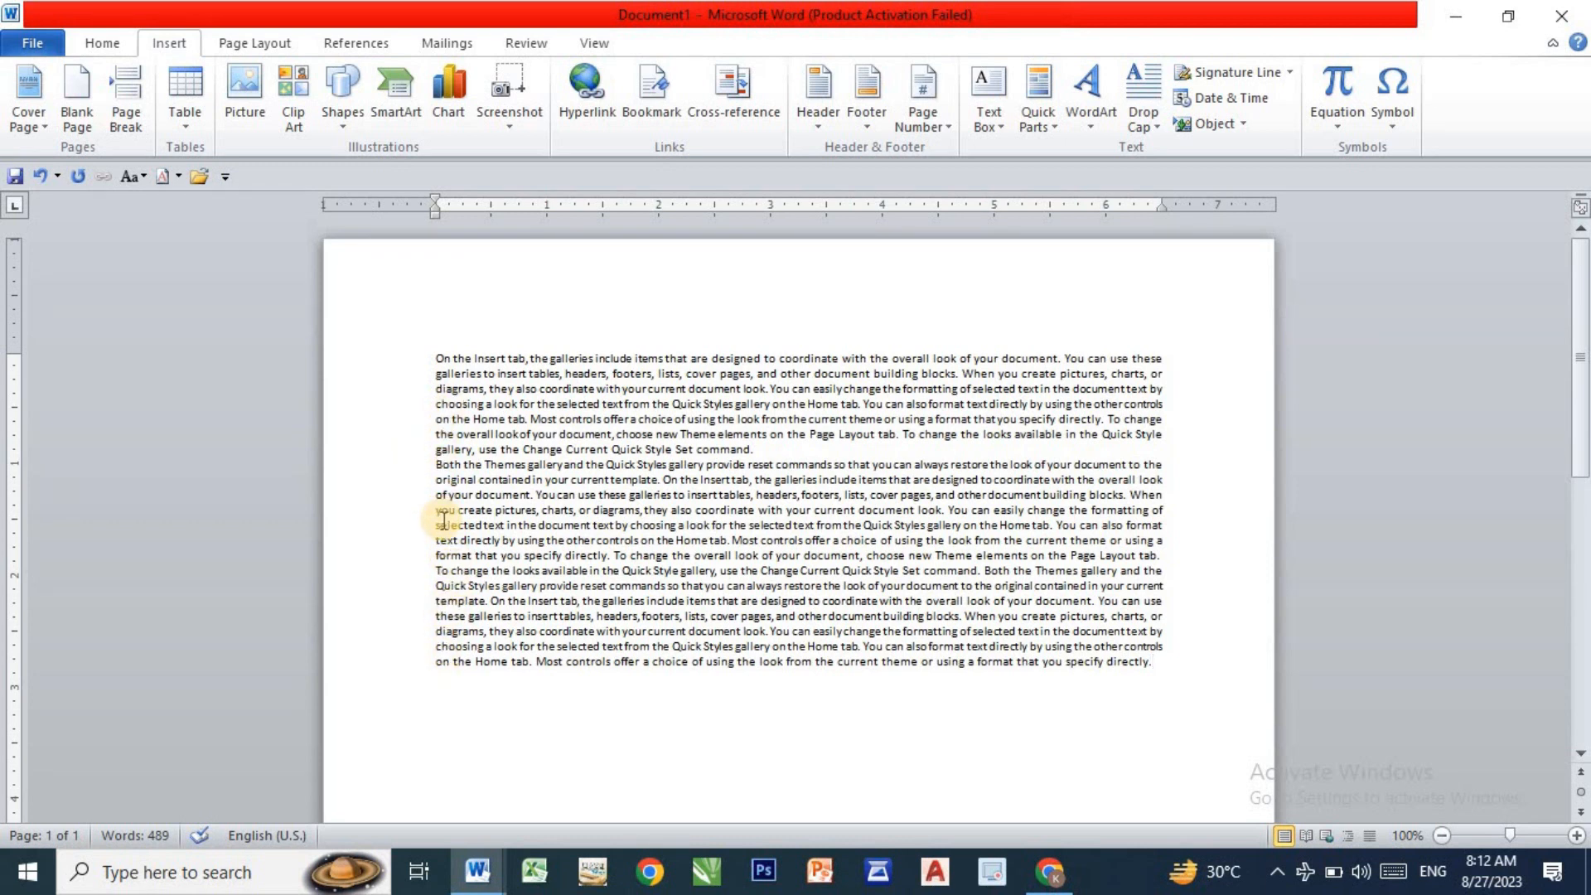
click(432, 359)
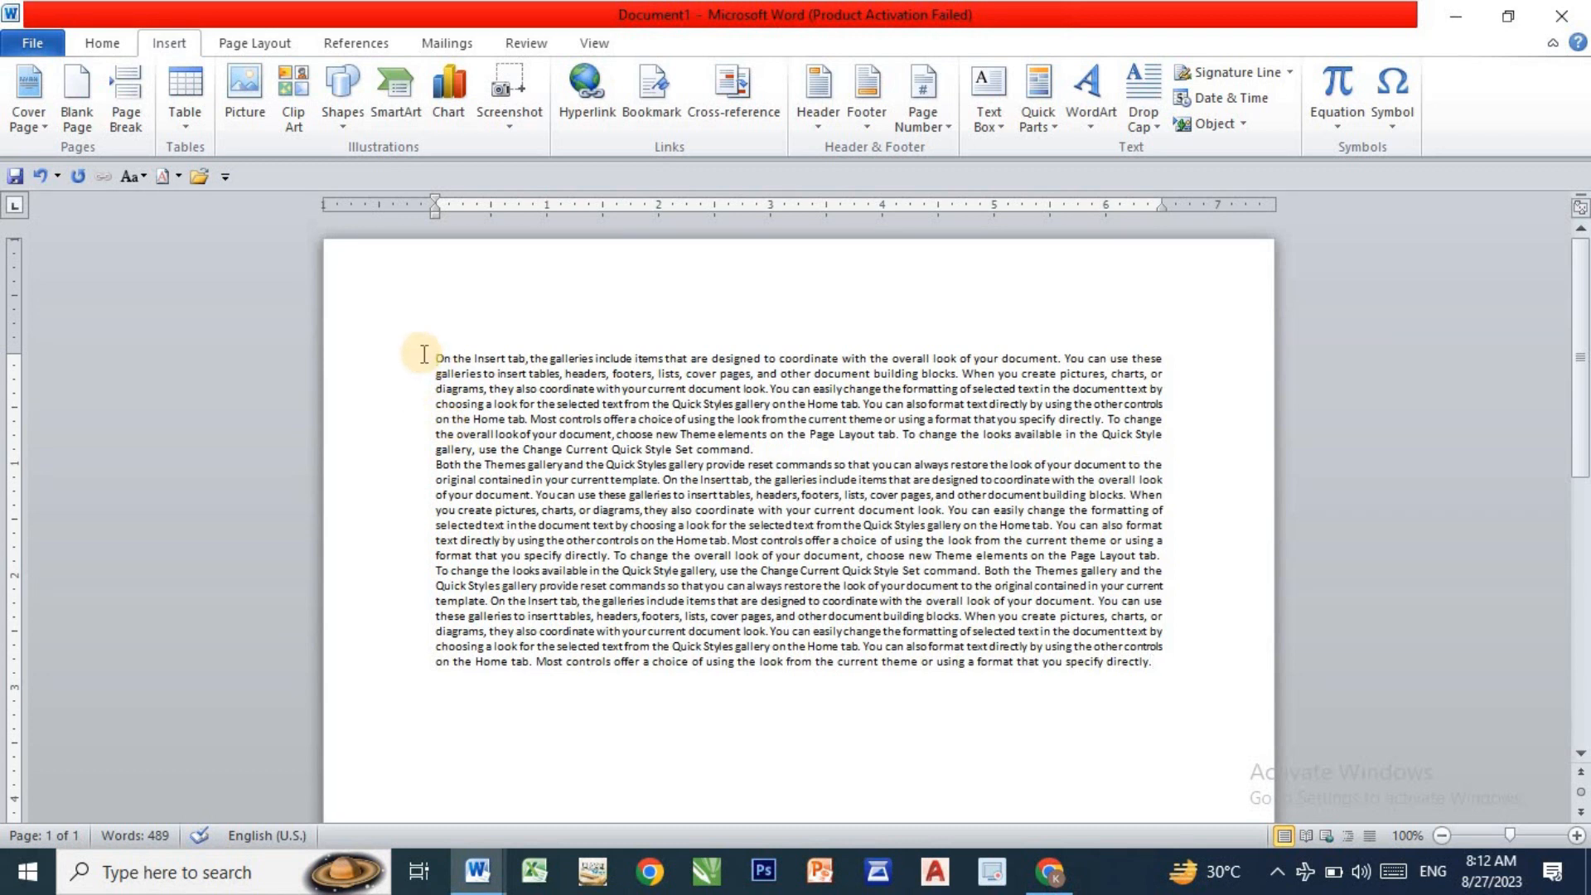
click(1128, 91)
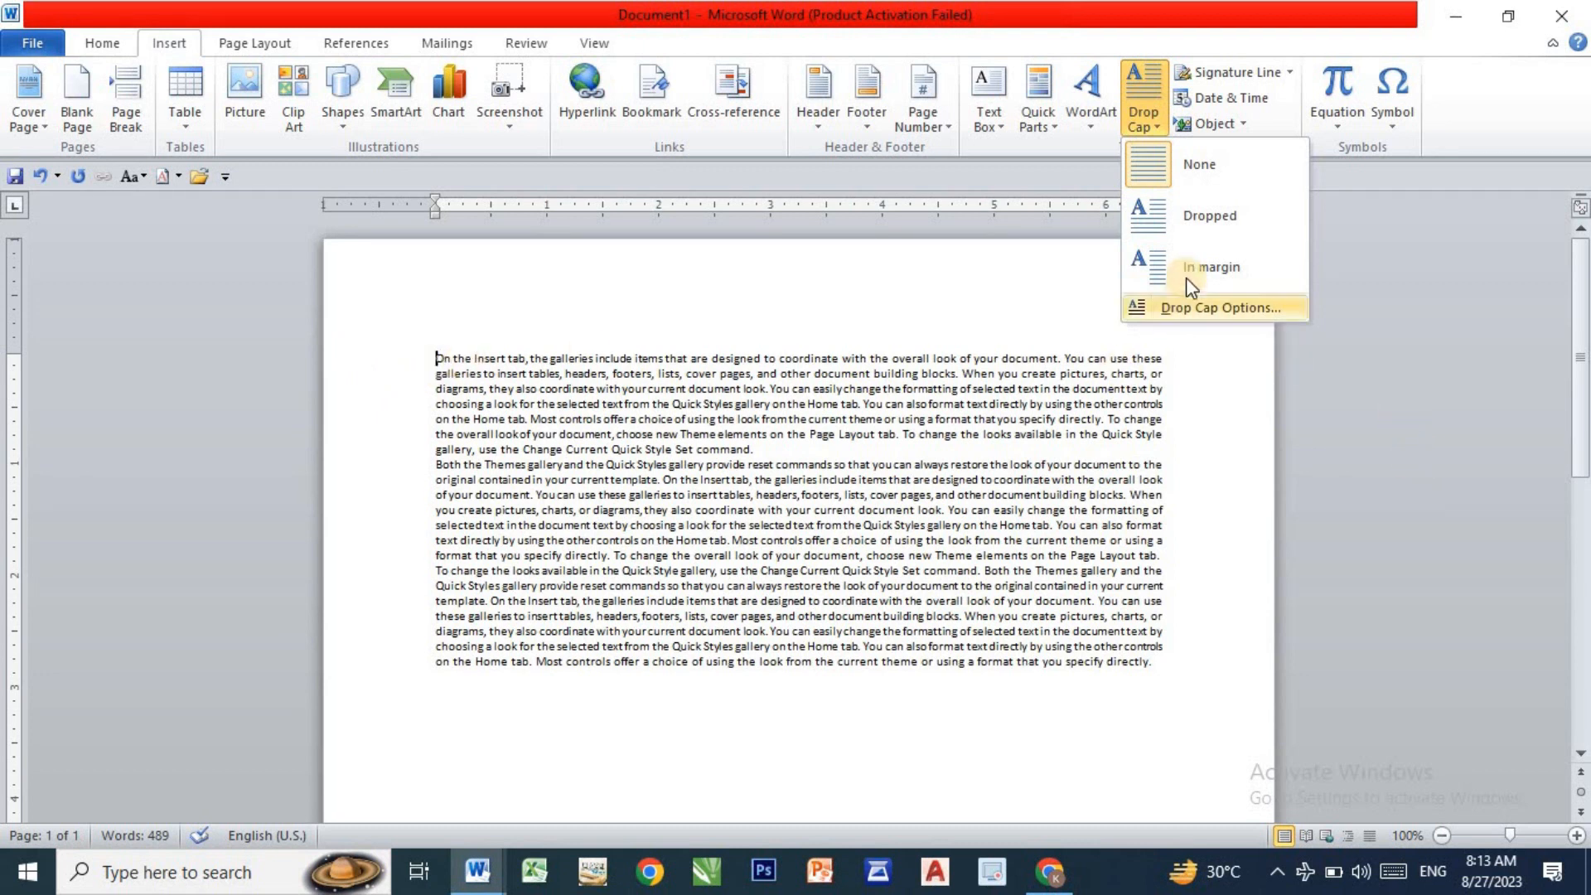
click(1169, 217)
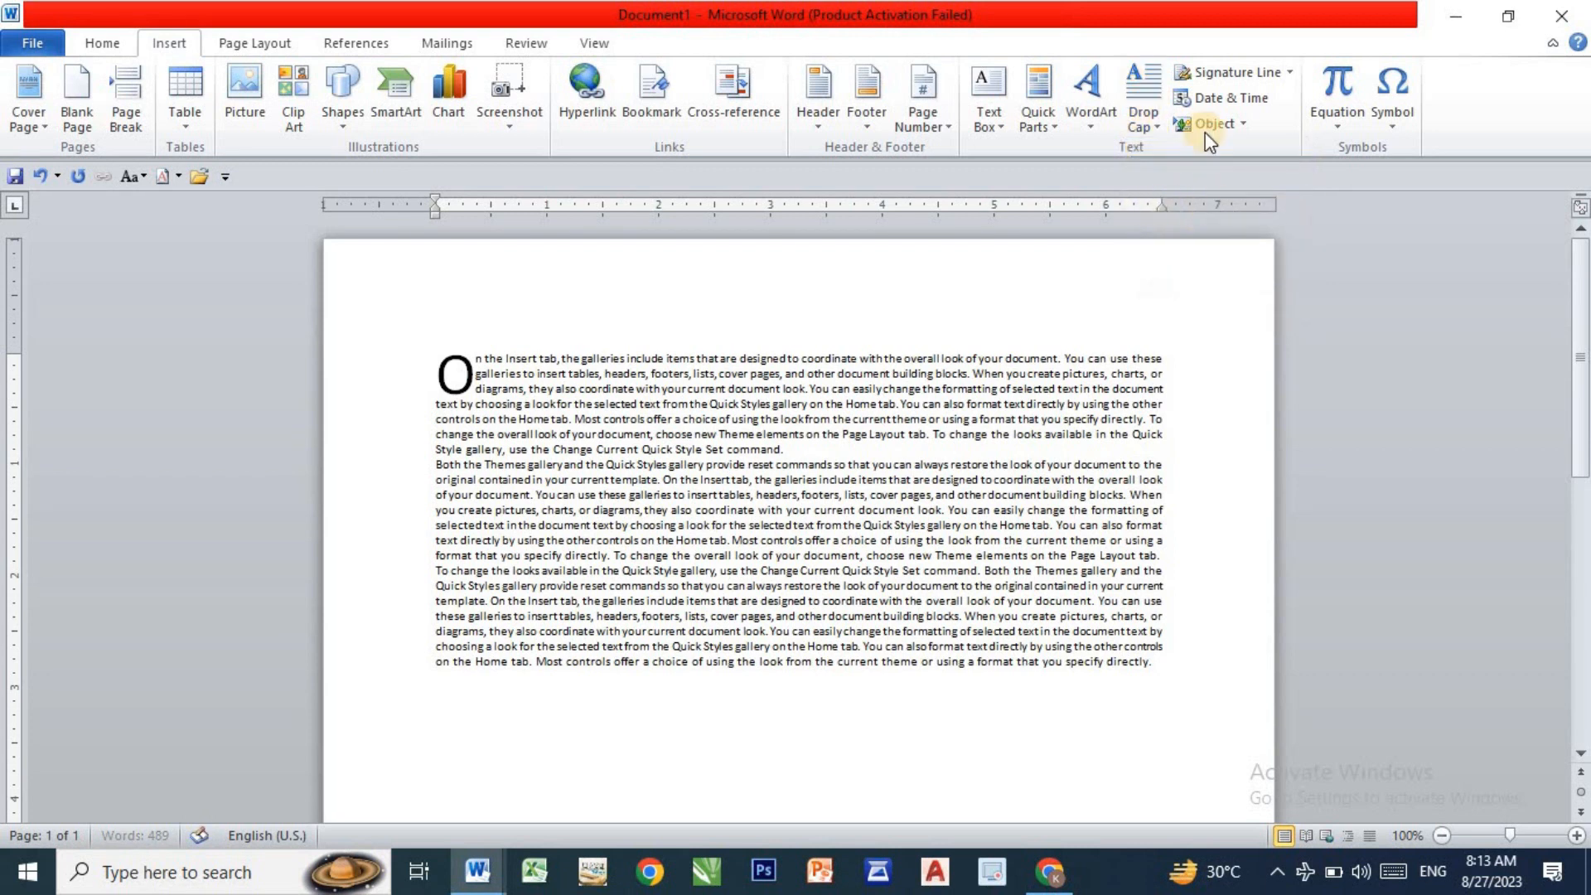
click(501, 384)
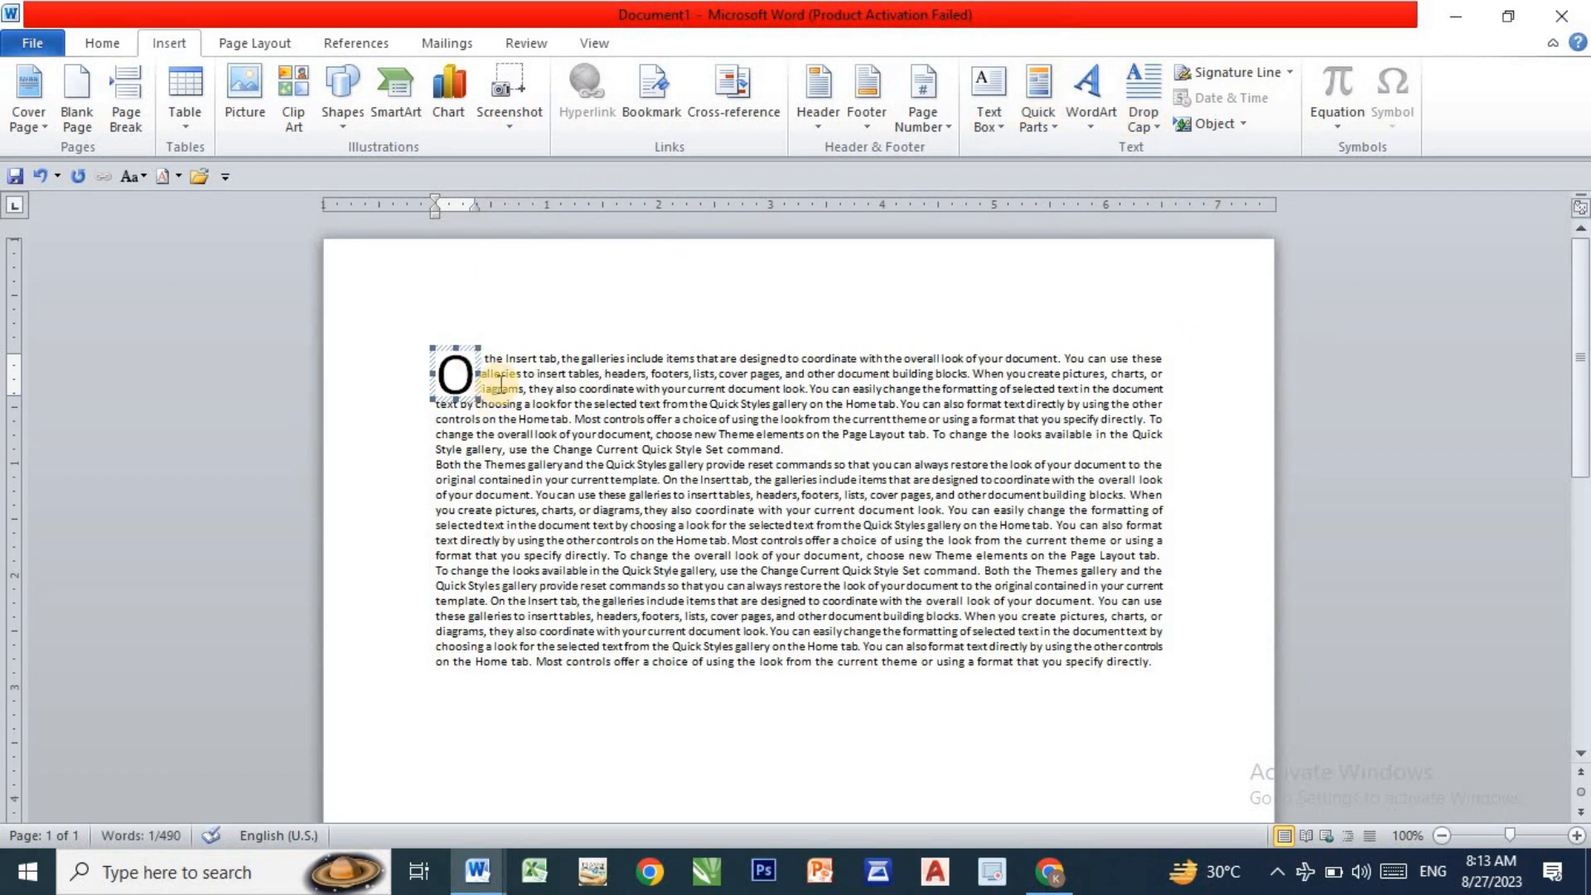
- Apply Dropped drop caps to the second and third paragraphs, beginning "Both the Themes" and "To change the looks"
click(430, 467)
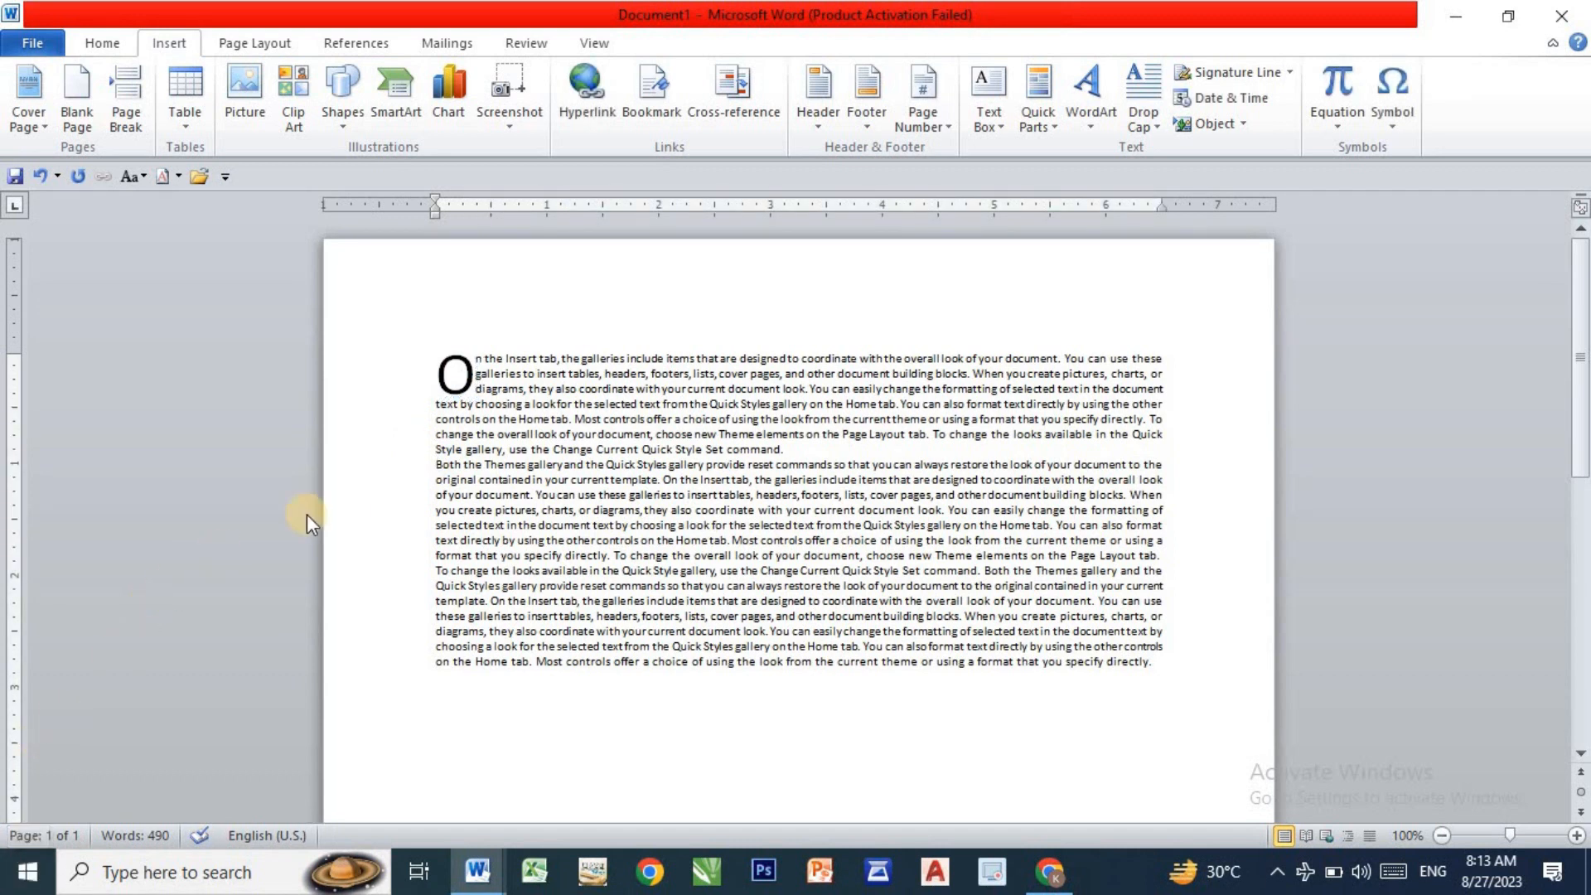
click(1142, 92)
click(1134, 217)
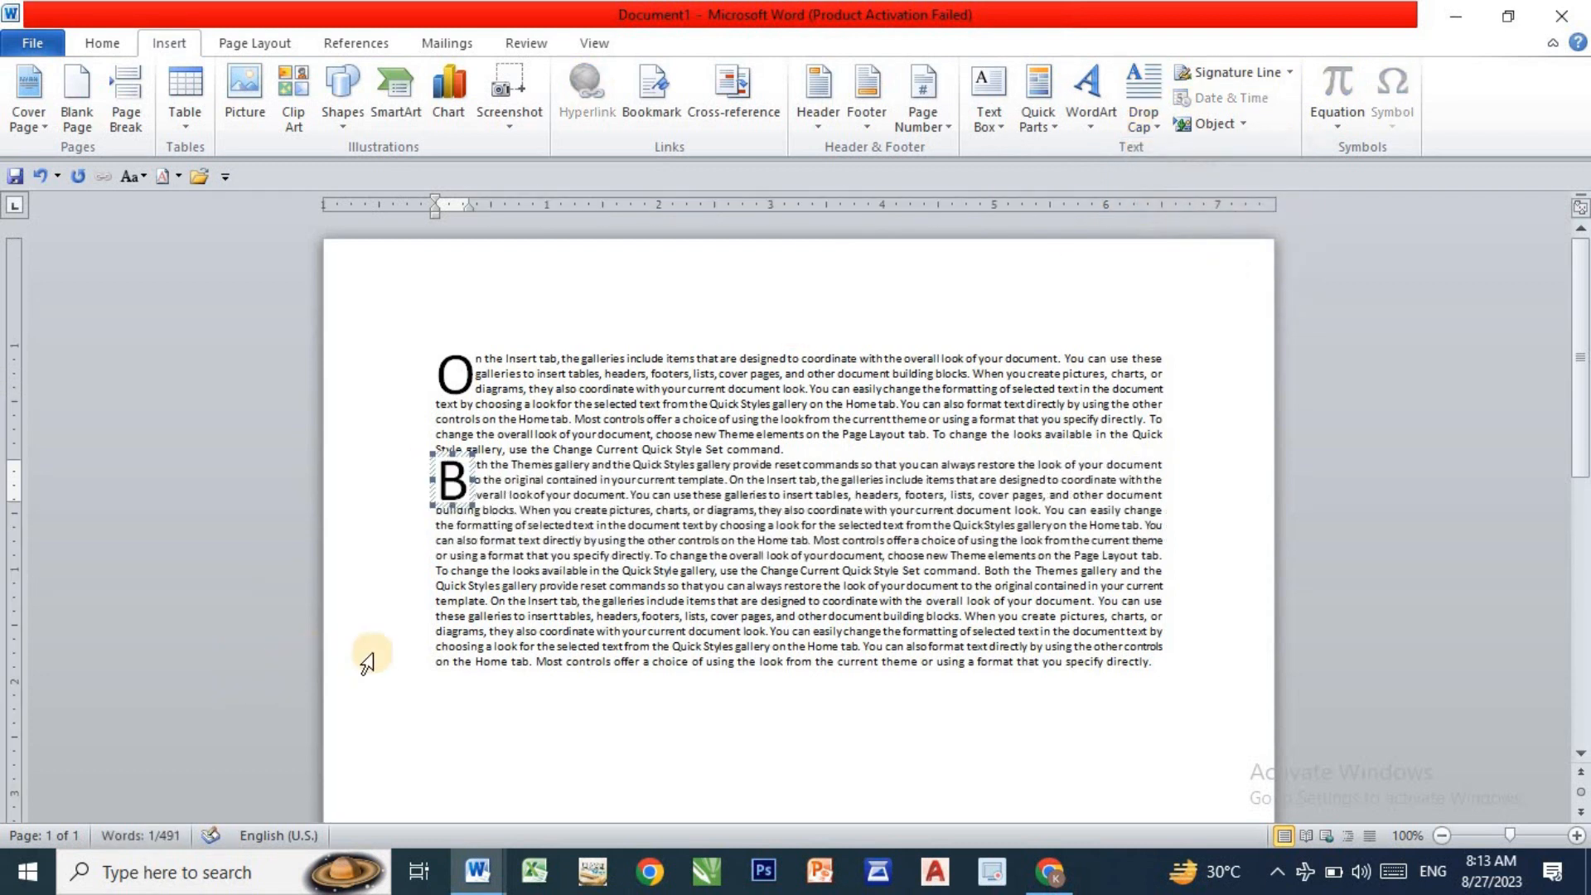
click(427, 590)
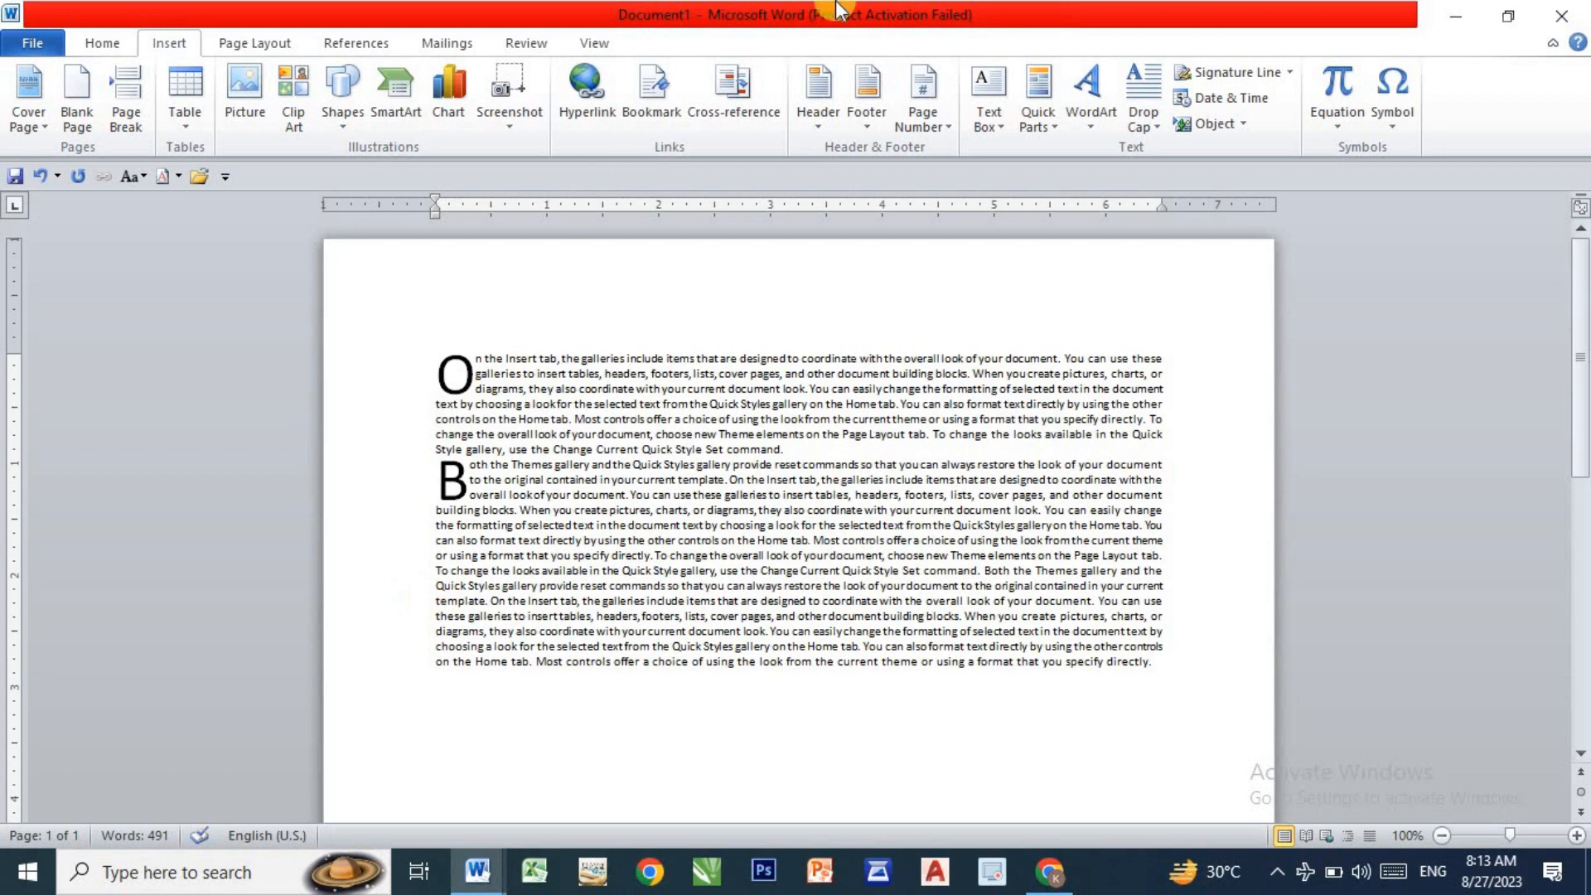
click(1150, 122)
click(1209, 217)
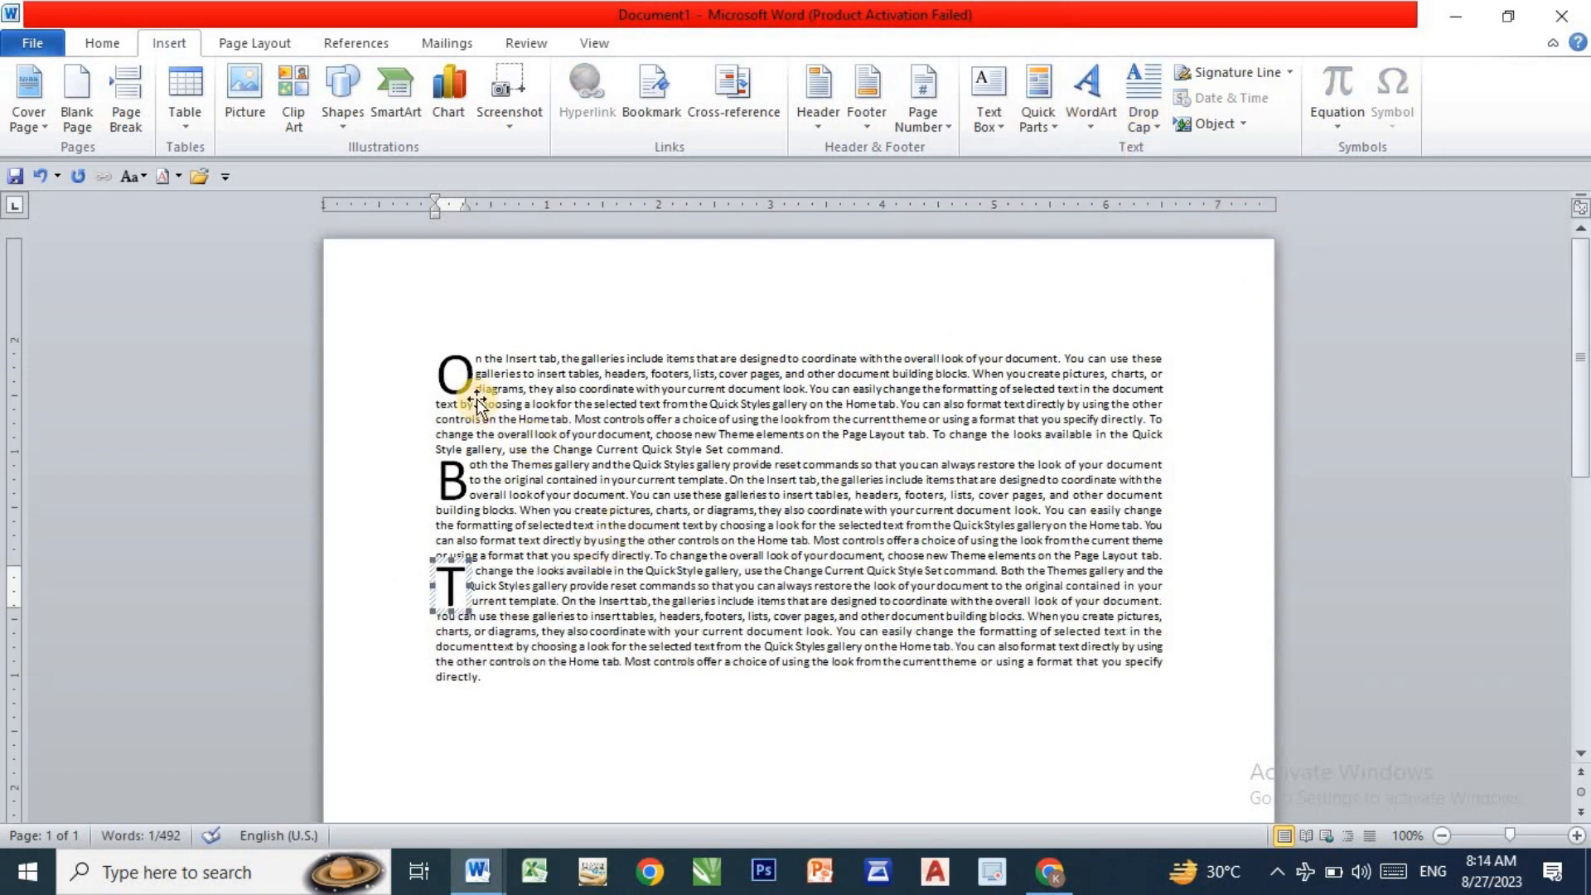
- Set the drop cap of the first paragraph, beginning "On the Insert tab", to drop 2 lines
click(462, 373)
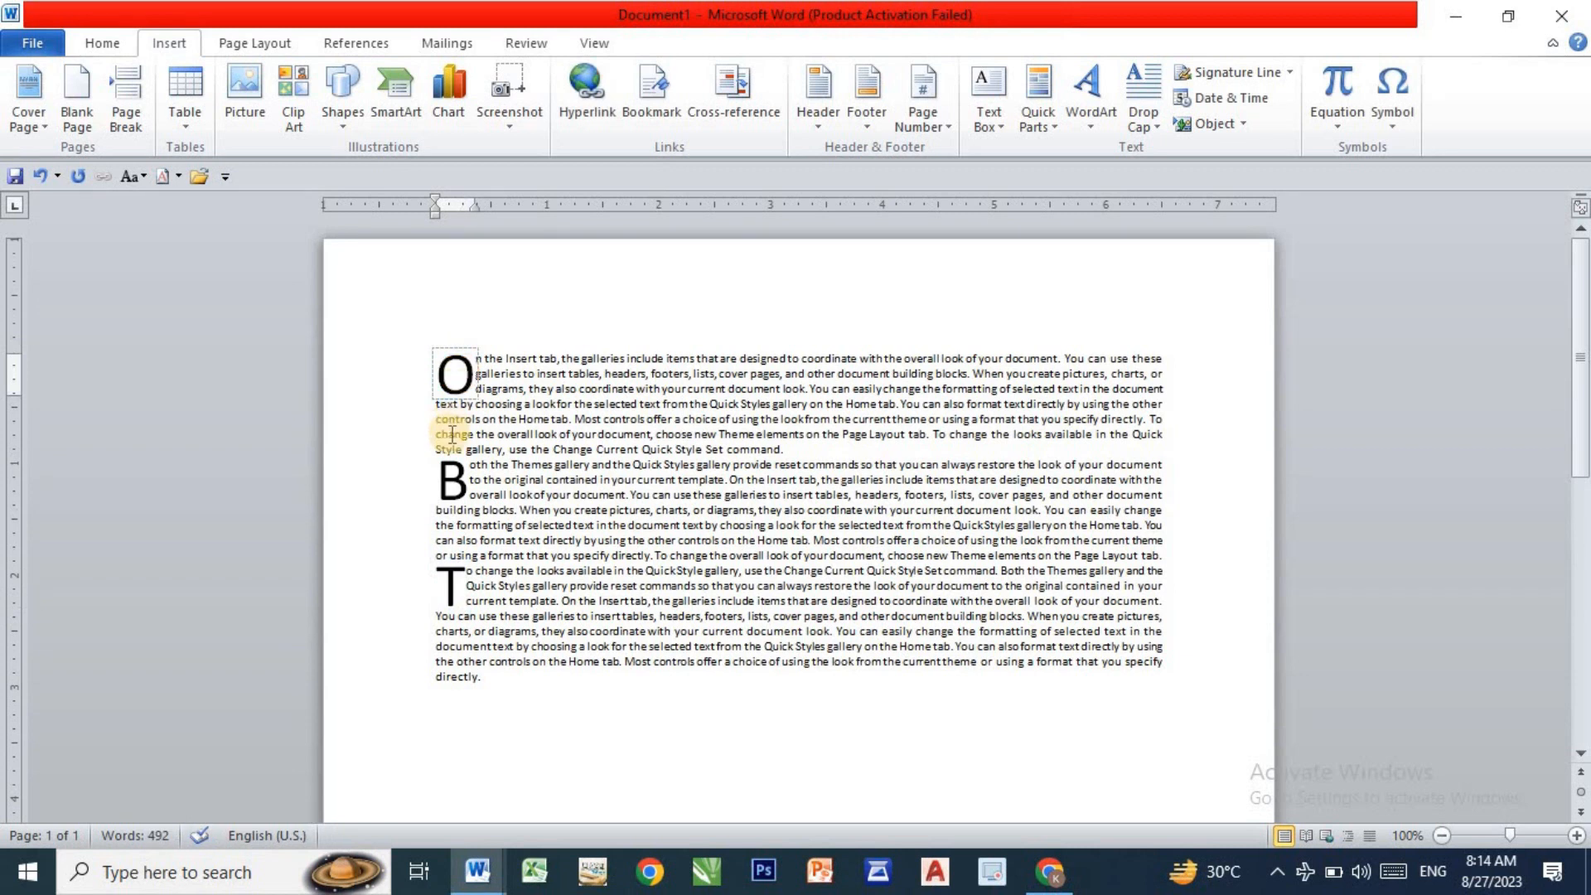
click(1146, 120)
click(1175, 364)
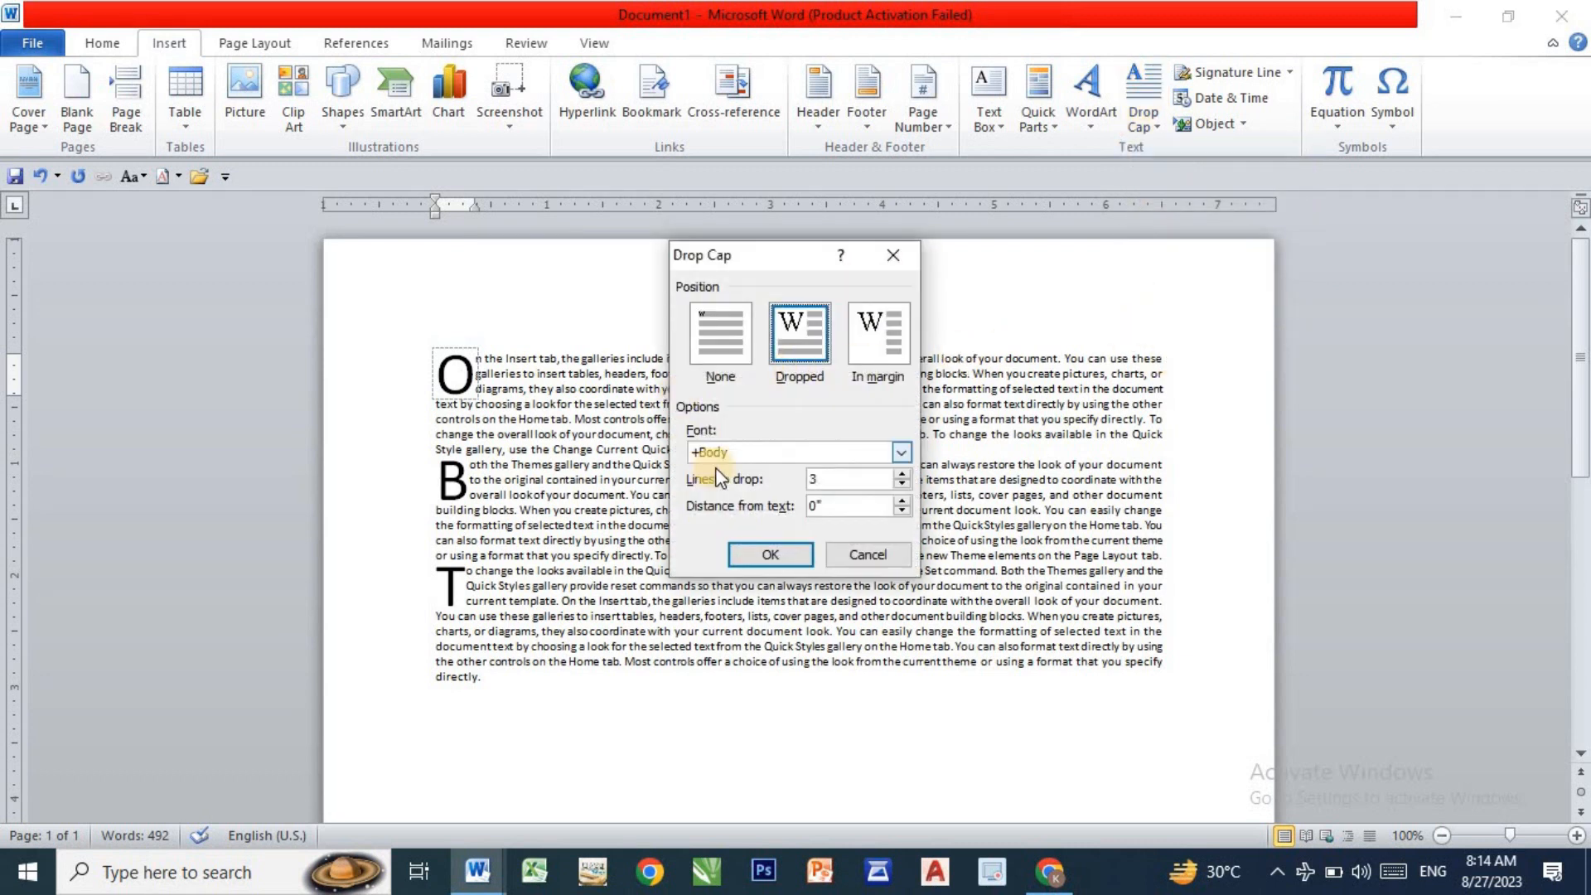
click(904, 475)
click(904, 475)
click(902, 486)
click(902, 486)
click(803, 554)
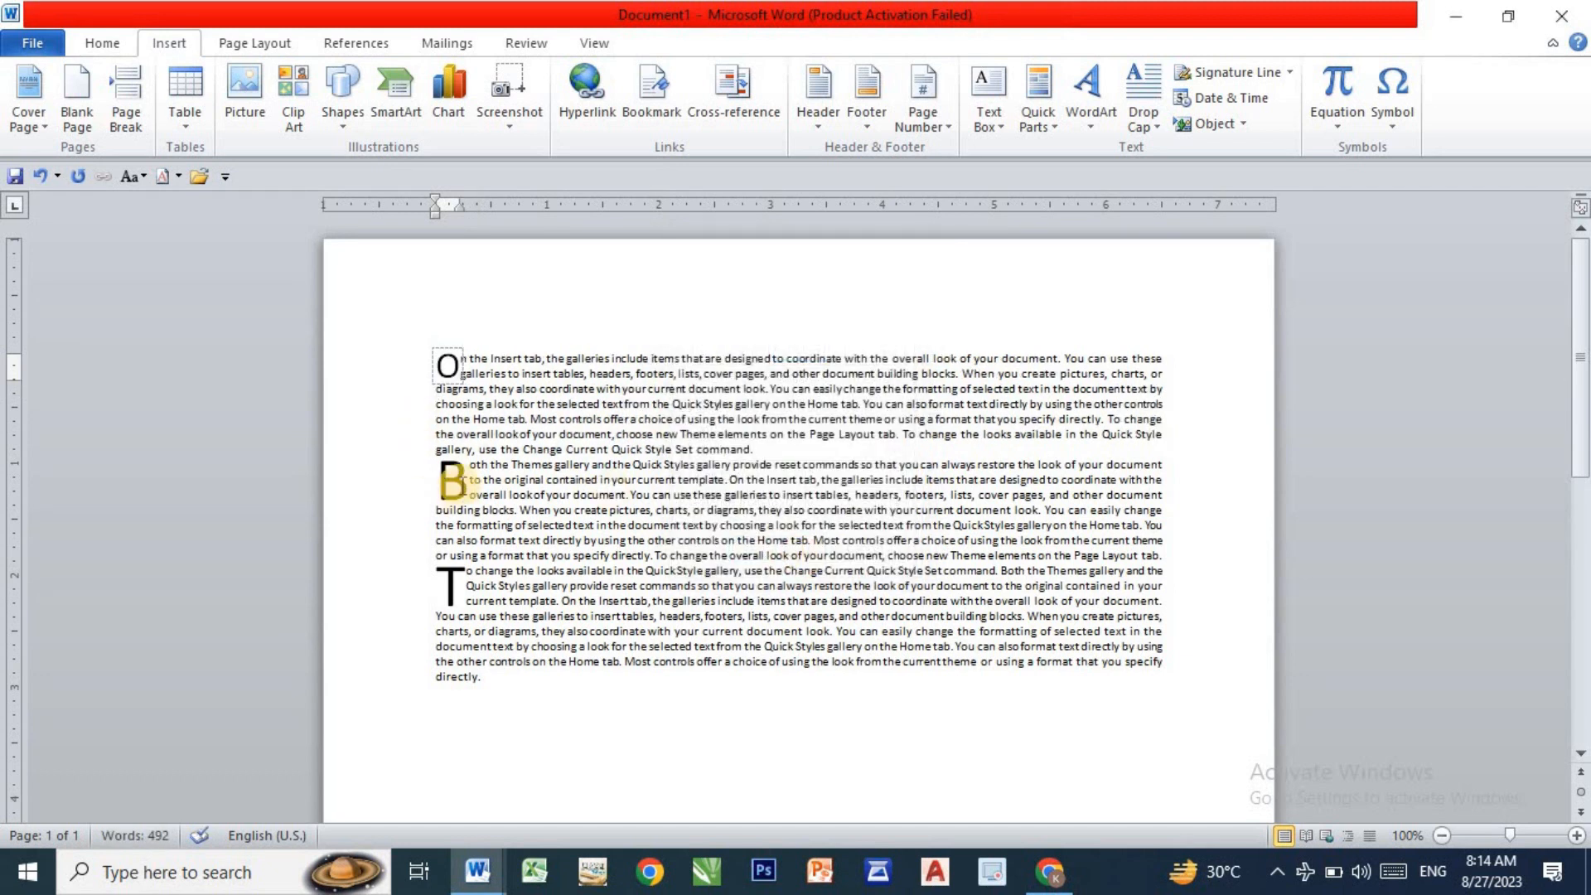
- Reduce the second paragraph's drop cap, the letter B, to 2 lines to drop
click(1156, 121)
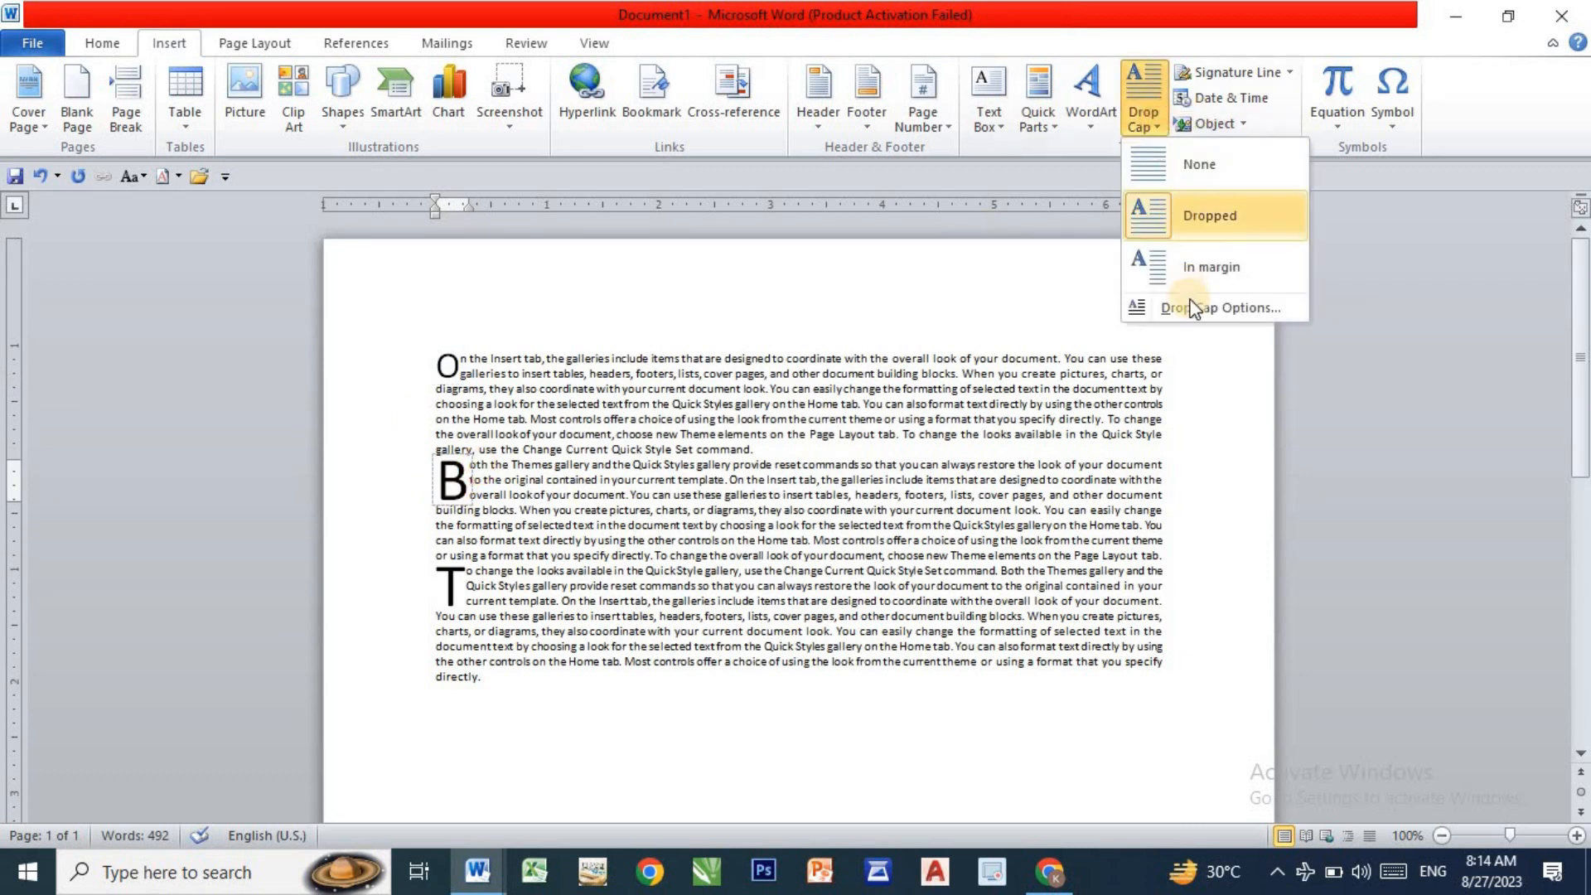
click(1192, 310)
click(903, 487)
click(770, 554)
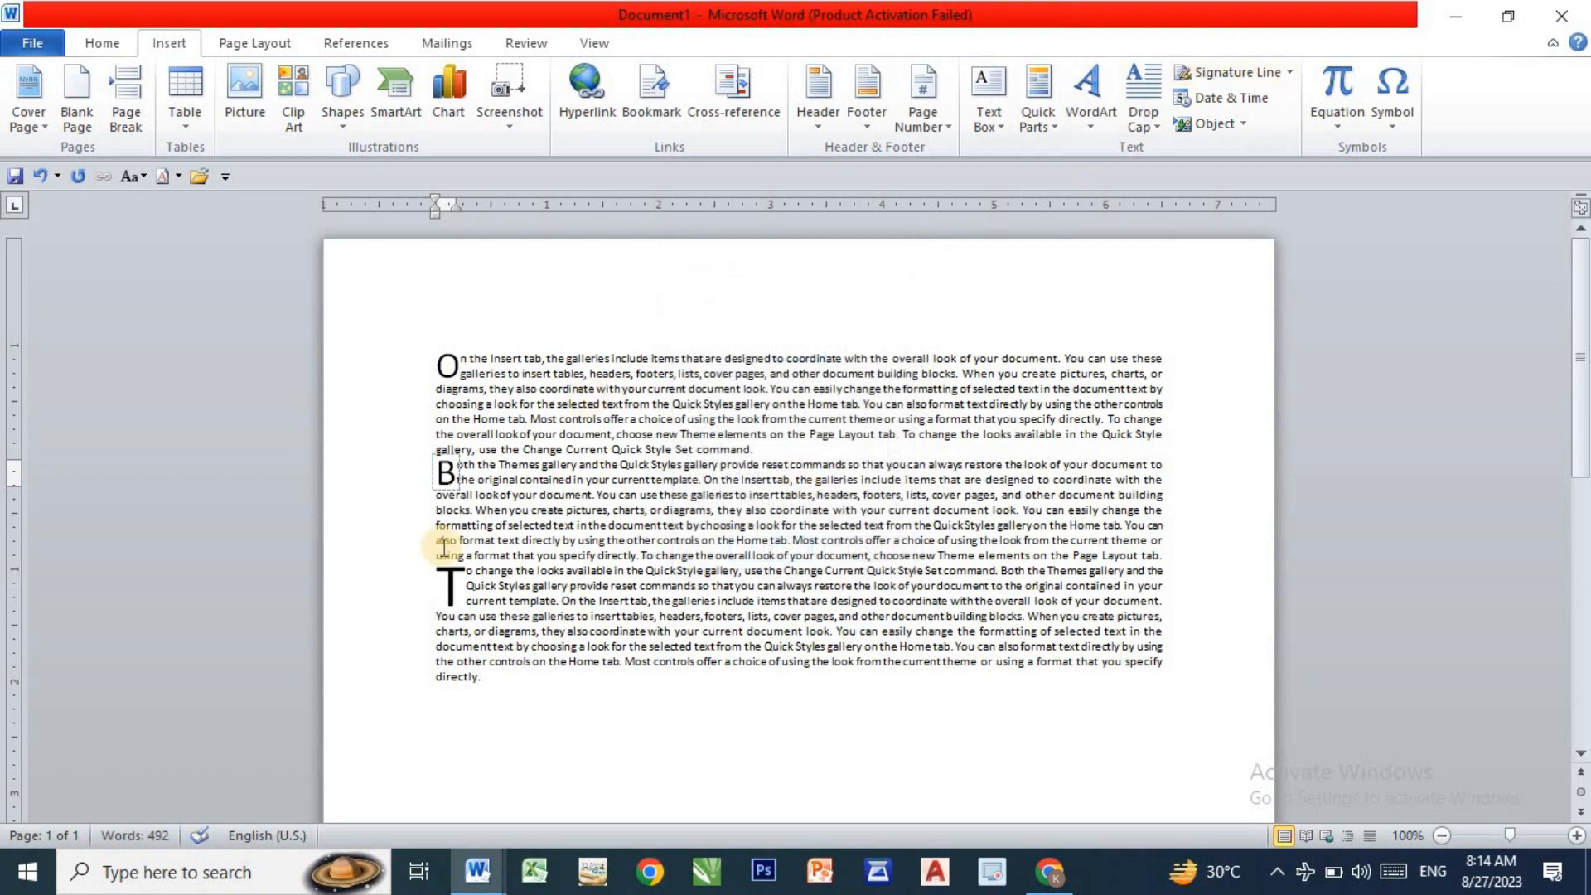
- Change the third paragraph's drop cap, the letter T, to 2 lines to drop and leave the drop cap frame
click(446, 585)
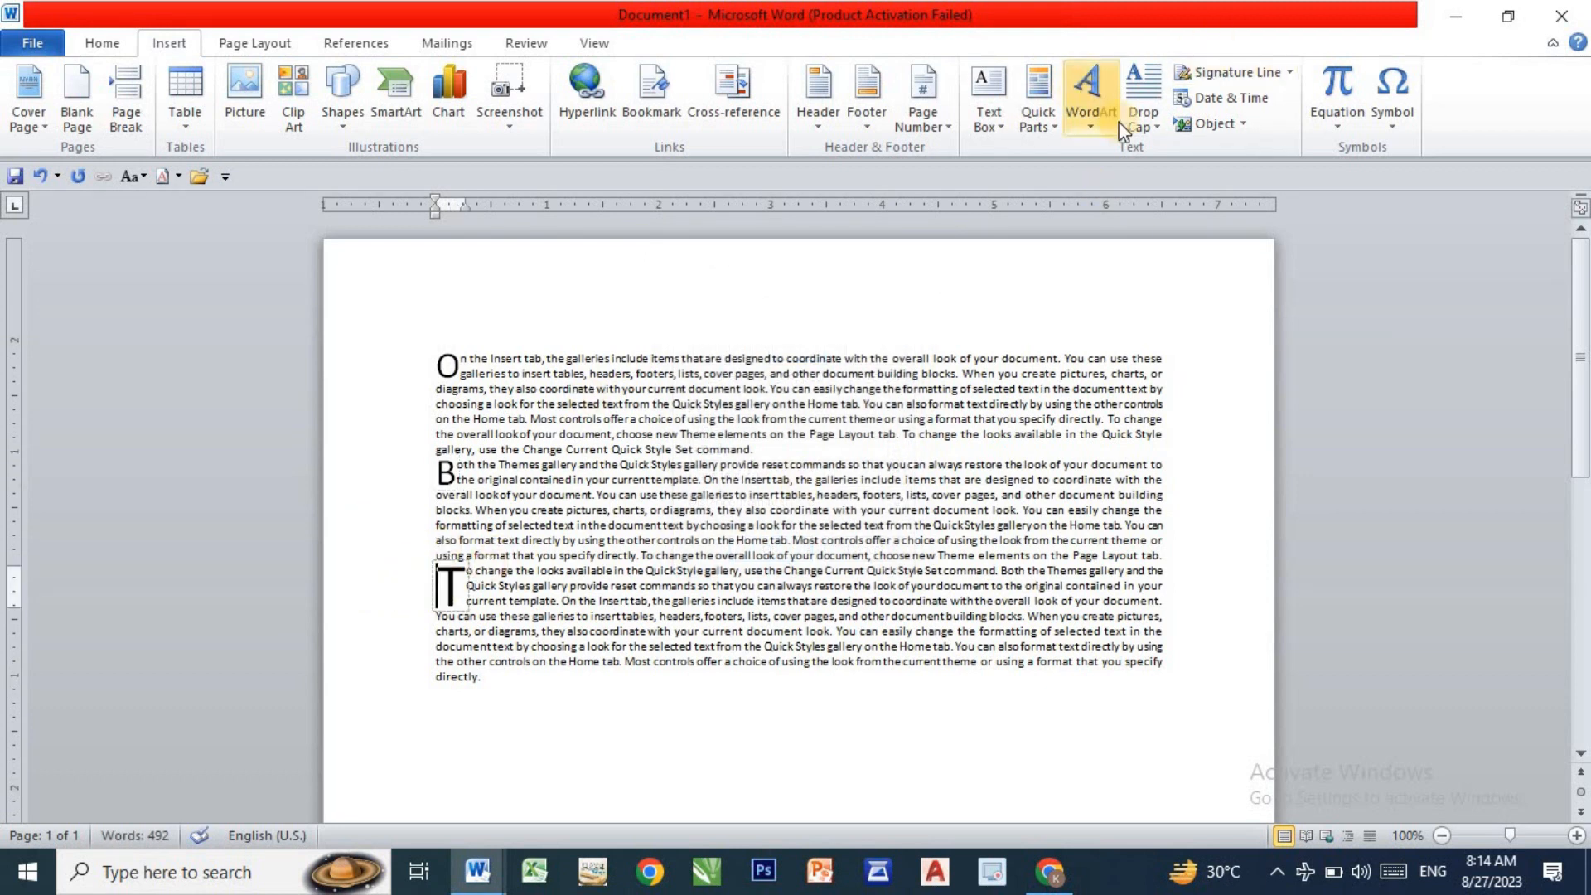
click(1142, 120)
click(1152, 308)
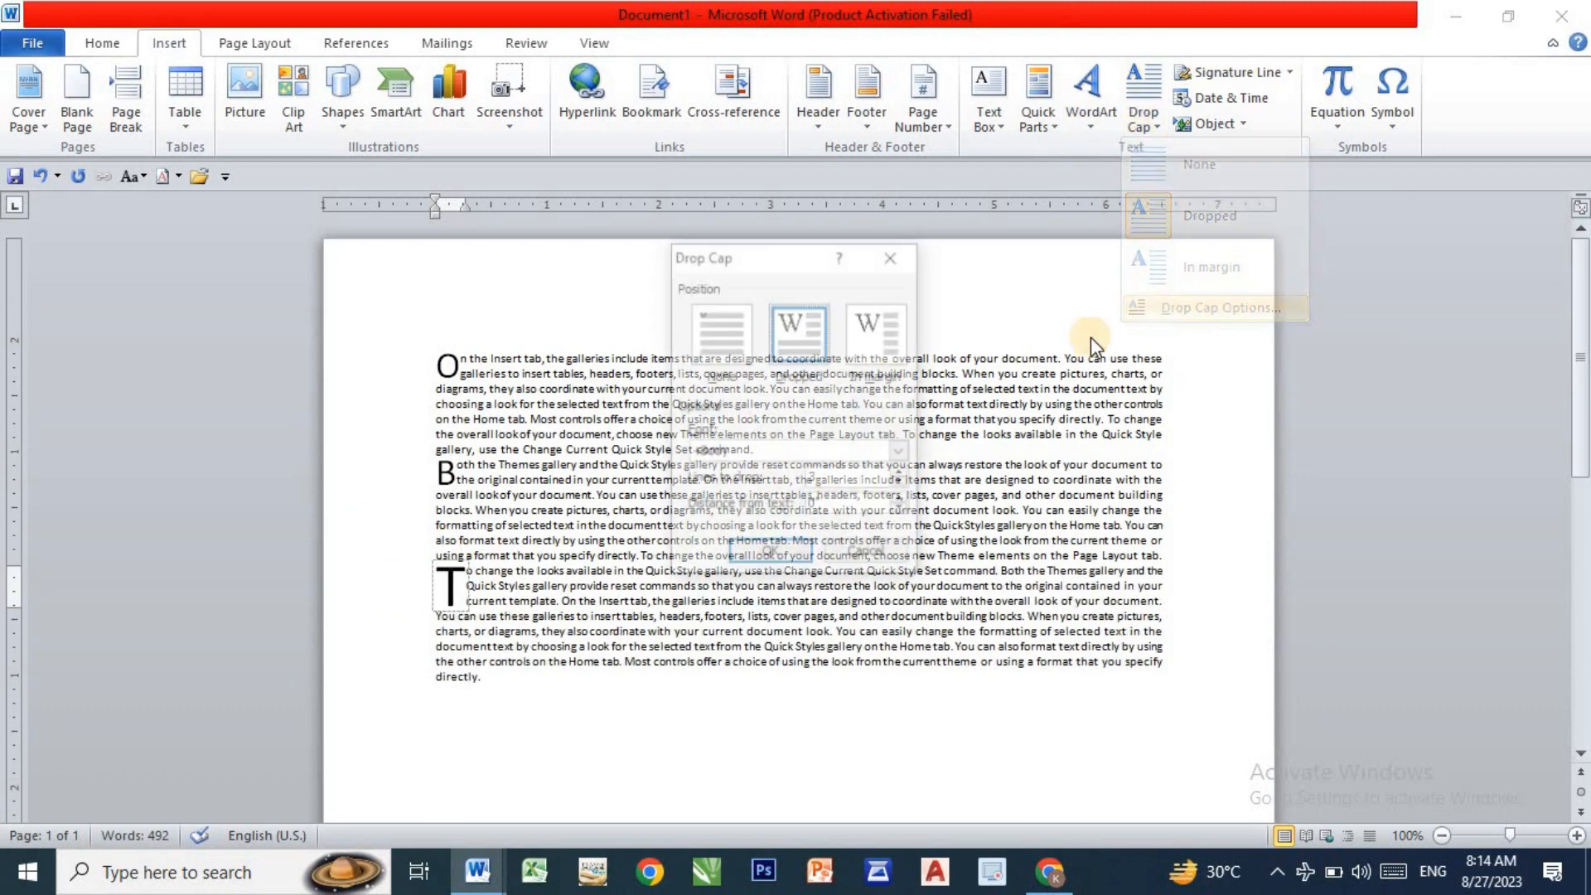
click(902, 488)
click(770, 554)
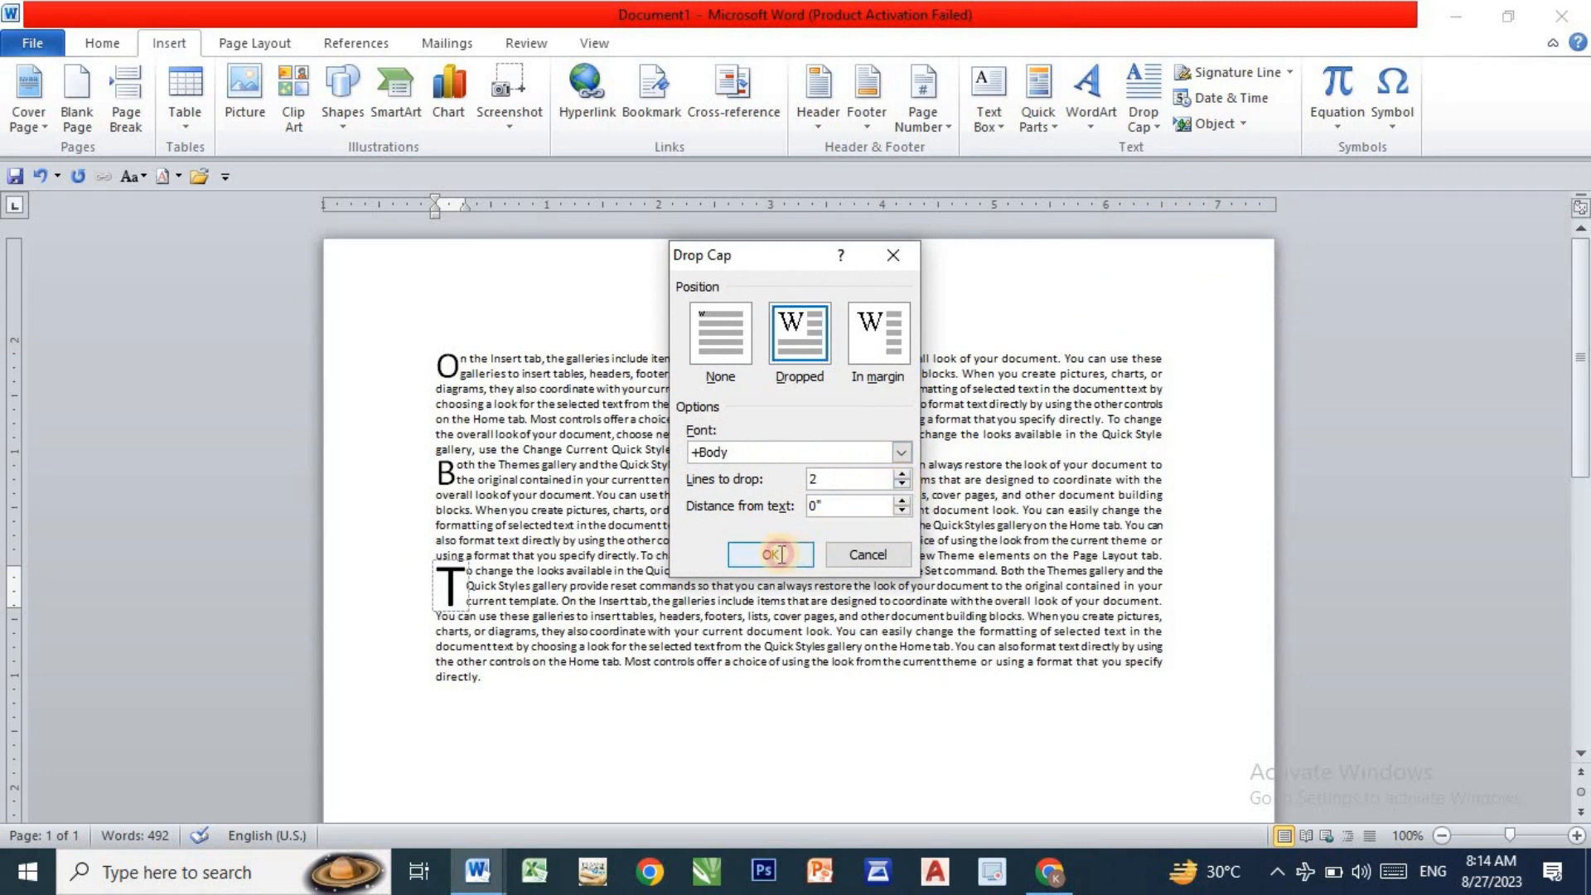
click(1177, 736)
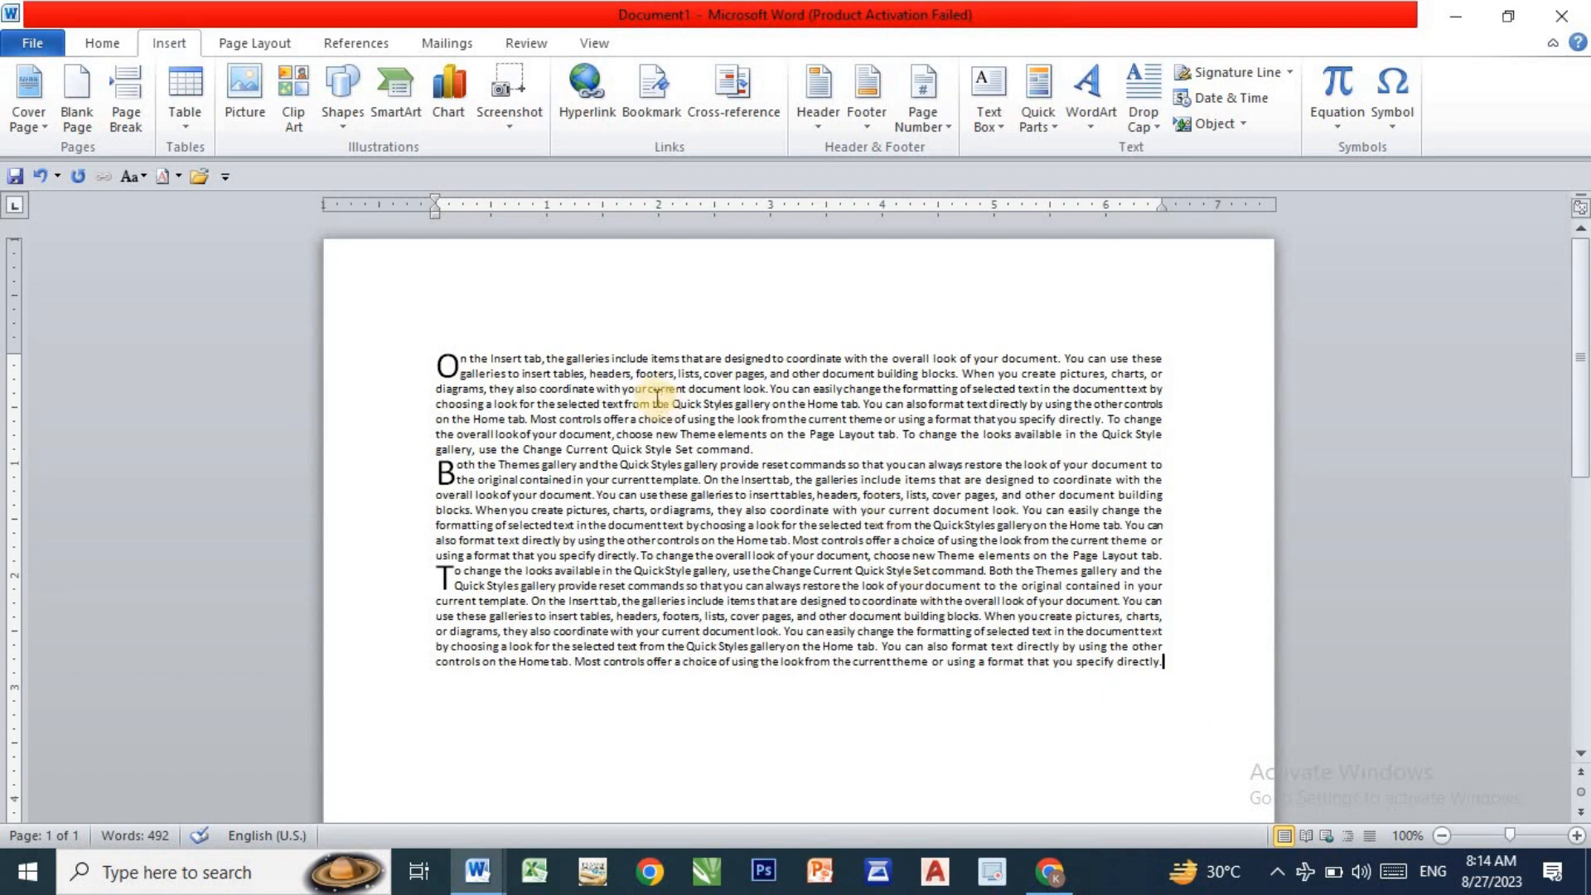